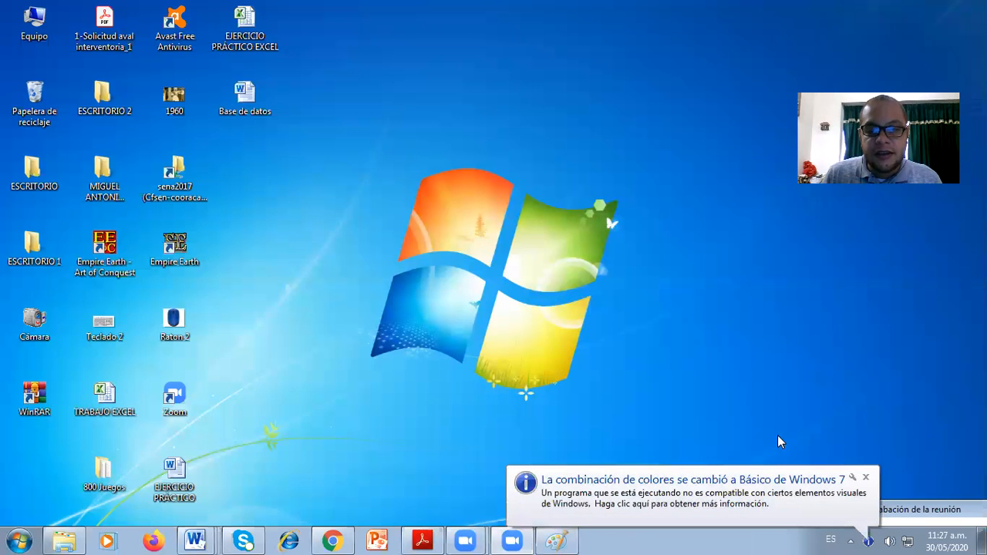
Dismiss the Windows colour scheme notification, switch to the Teclado 2 picture in Paint and set Color 1 to orange.
click(867, 478)
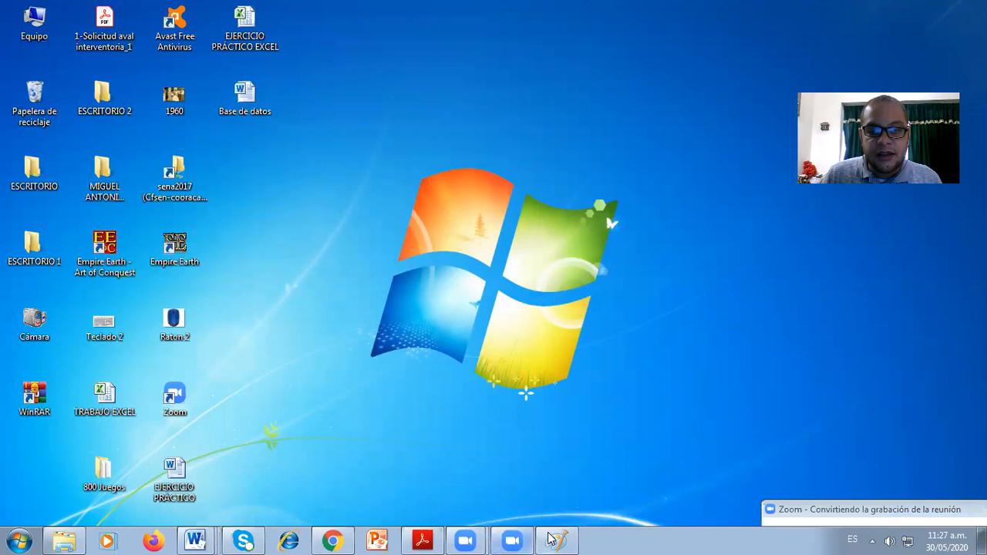
mouse_move(552, 538)
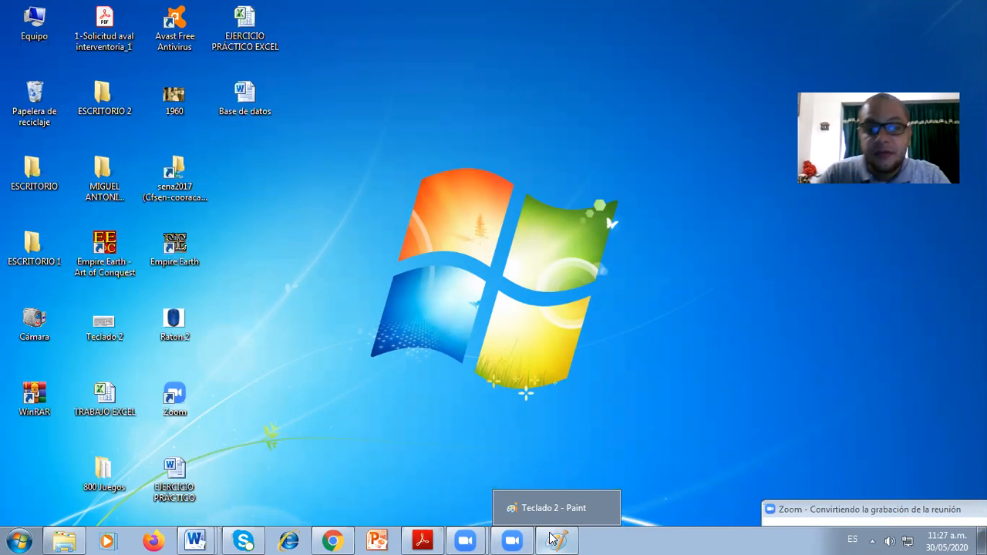
click(552, 539)
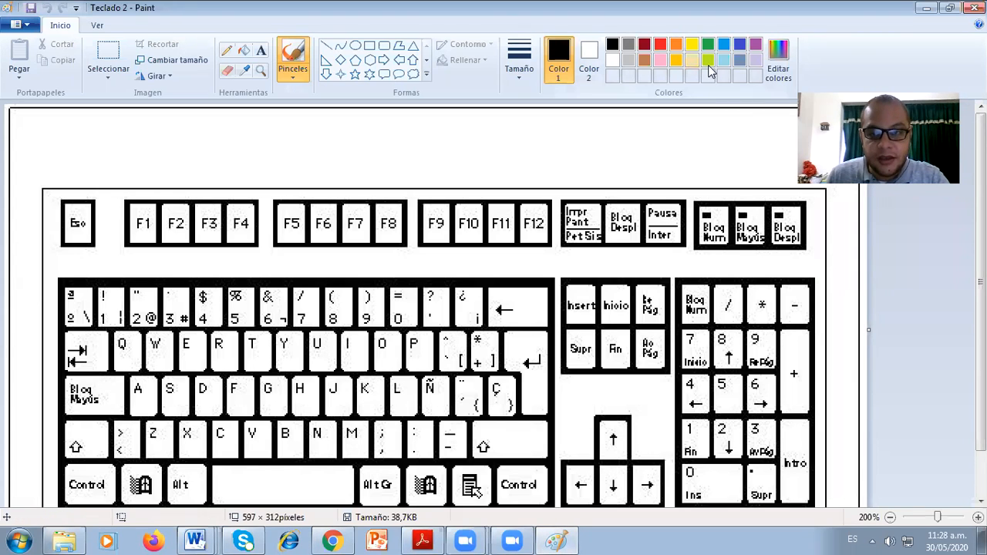
click(677, 44)
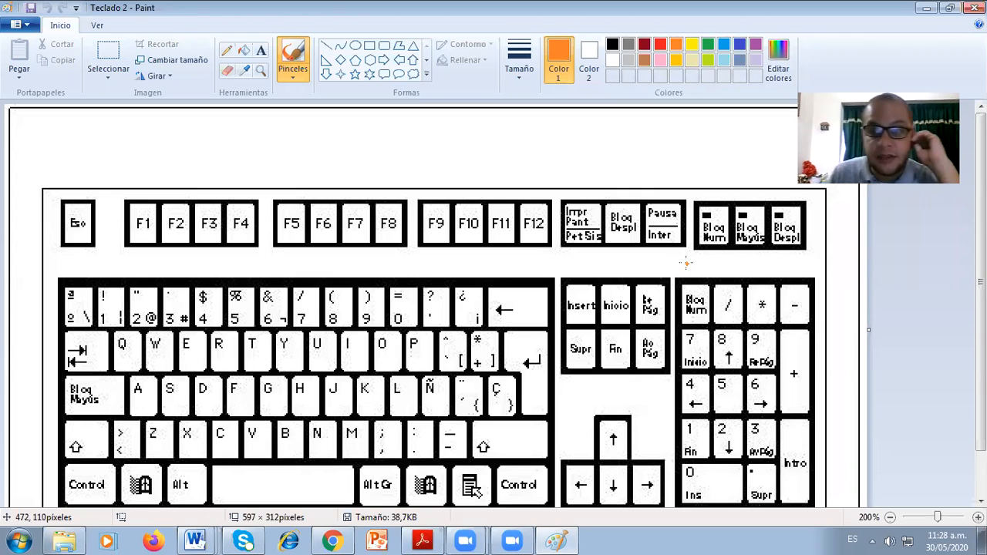
scroll(684, 262, down, 1)
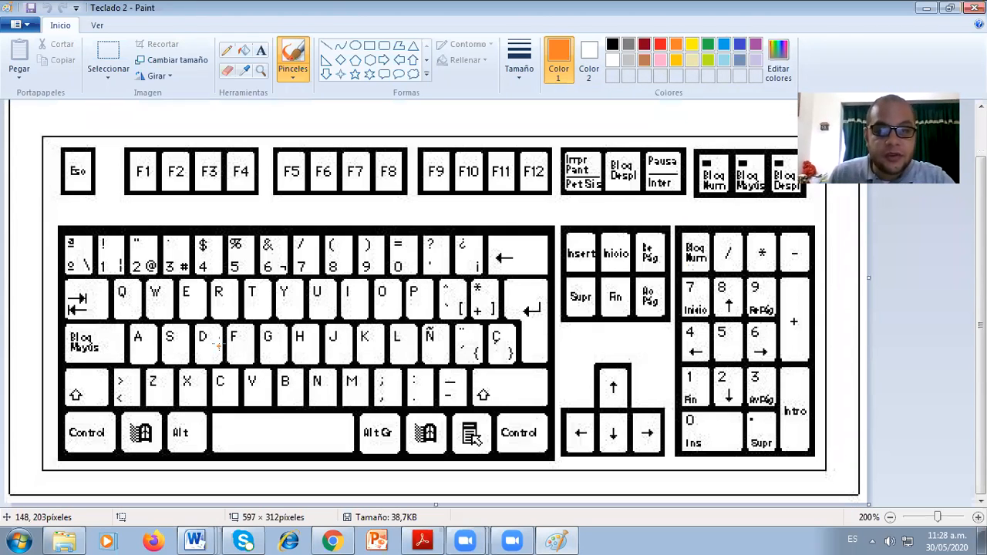
Circle the Bloq Mayús key and the Enter key on the keyboard picture one at a time, undoing each circle.
mouse_move(89, 324)
mouse_down()
mouse_move(52, 337)
mouse_move(98, 375)
mouse_move(90, 324)
mouse_up()
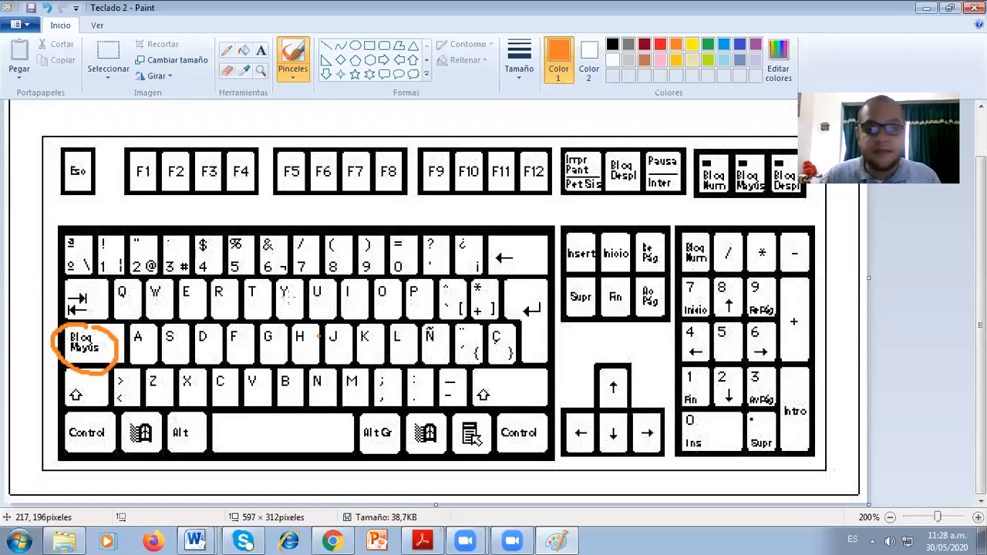
click(48, 8)
mouse_move(542, 282)
mouse_down()
mouse_move(532, 277)
mouse_move(552, 356)
mouse_move(532, 279)
mouse_up()
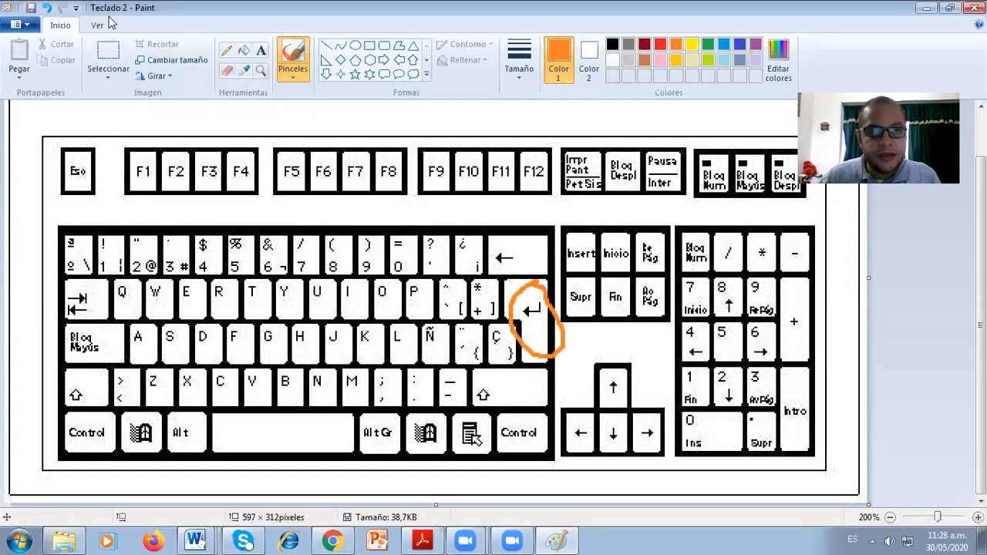
click(46, 8)
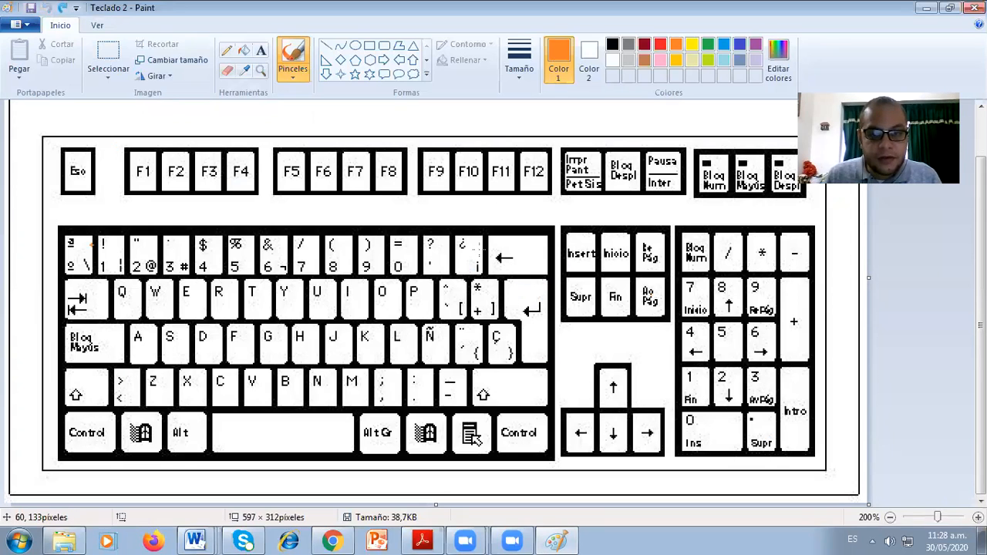
Circle the backspace key and the Supr key beside the main block one at a time, undoing each circle.
mouse_move(511, 245)
mouse_down()
mouse_move(530, 245)
mouse_move(506, 245)
mouse_up()
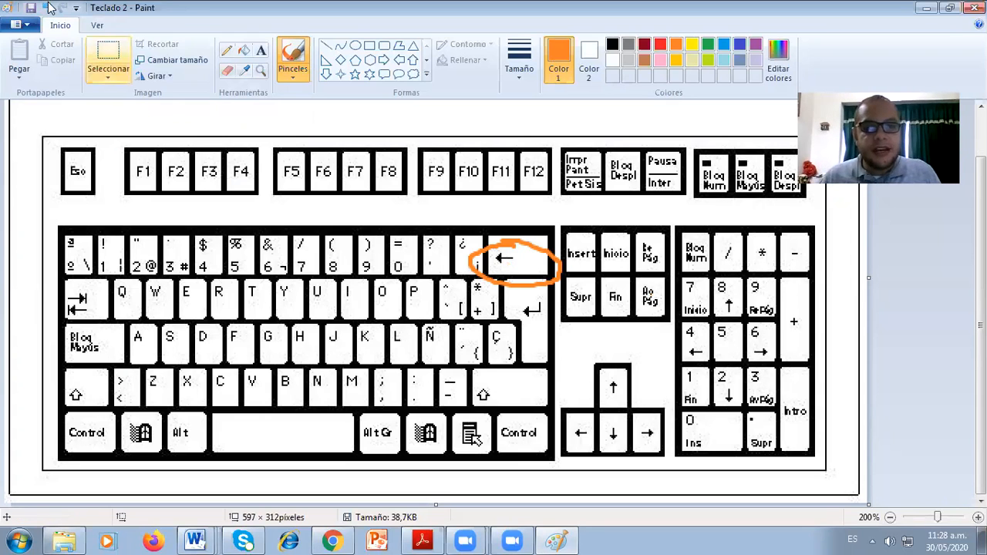
key(ctrl+z)
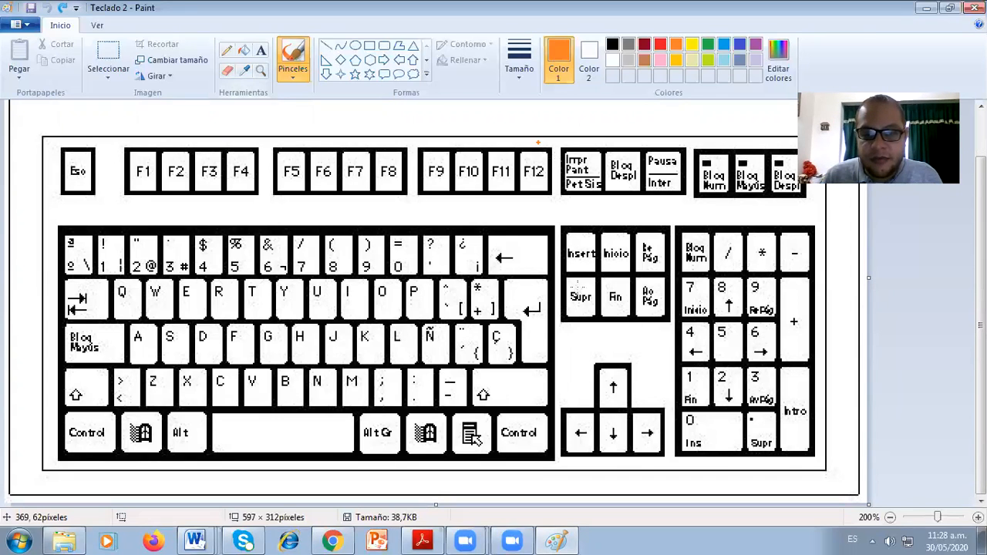
mouse_move(576, 284)
mouse_down()
mouse_move(568, 302)
mouse_move(594, 316)
mouse_up()
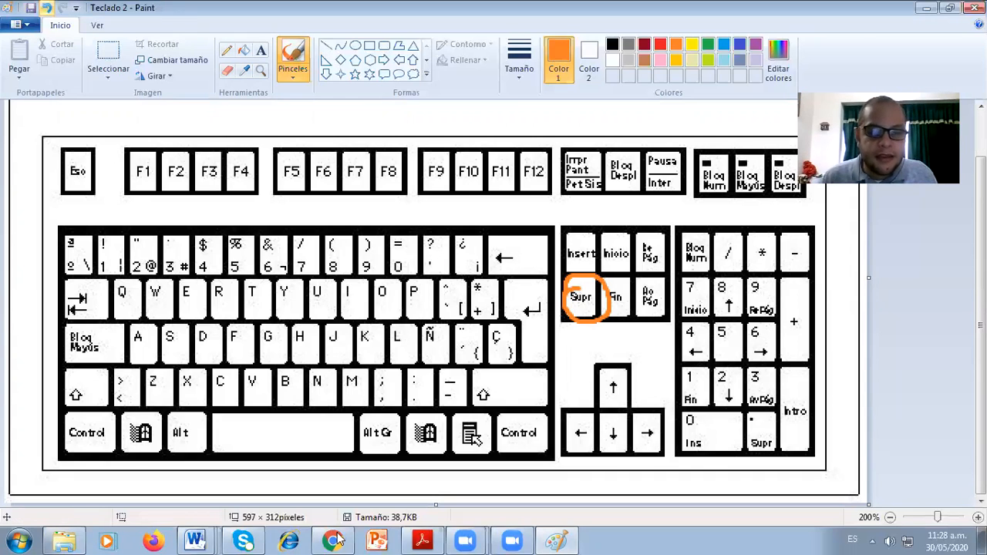
key(ctrl+z)
Circle the space bar and undo it, and circle both Control keys and undo those marks as well.
mouse_move(244, 424)
mouse_down()
mouse_move(294, 419)
mouse_move(271, 423)
mouse_up()
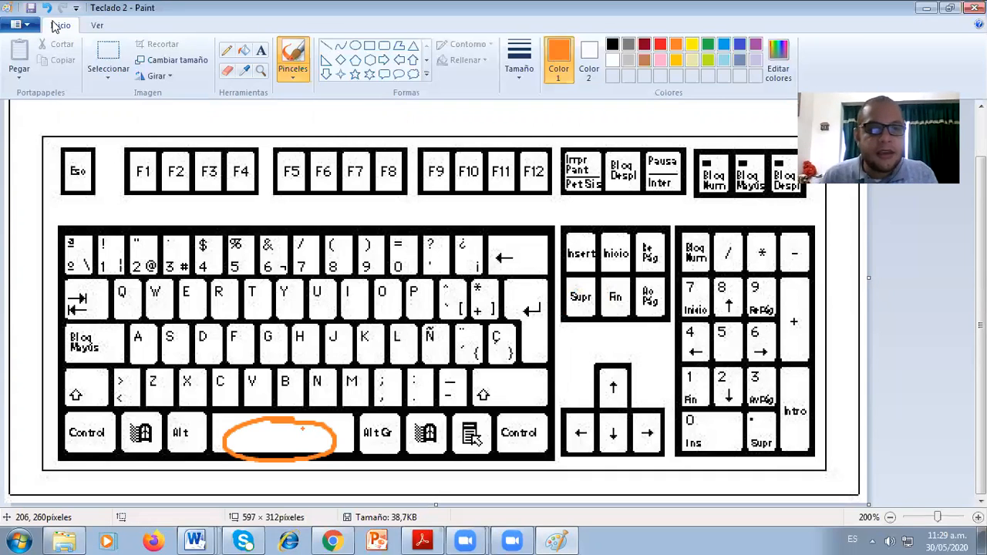
key(ctrl+z)
mouse_move(61, 429)
mouse_down()
mouse_move(90, 417)
mouse_move(77, 417)
mouse_up()
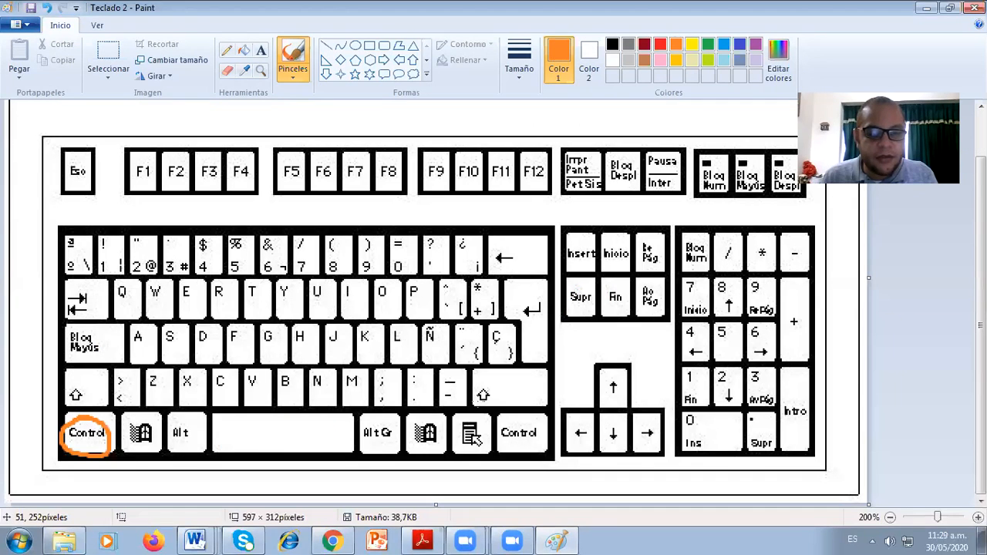
drag(501, 420, 555, 433)
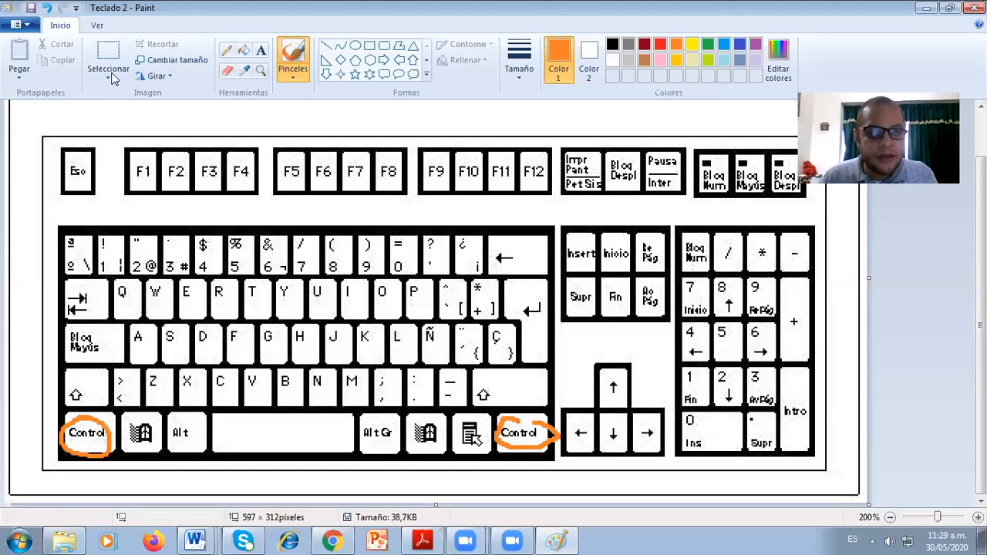
key(ctrl+z)
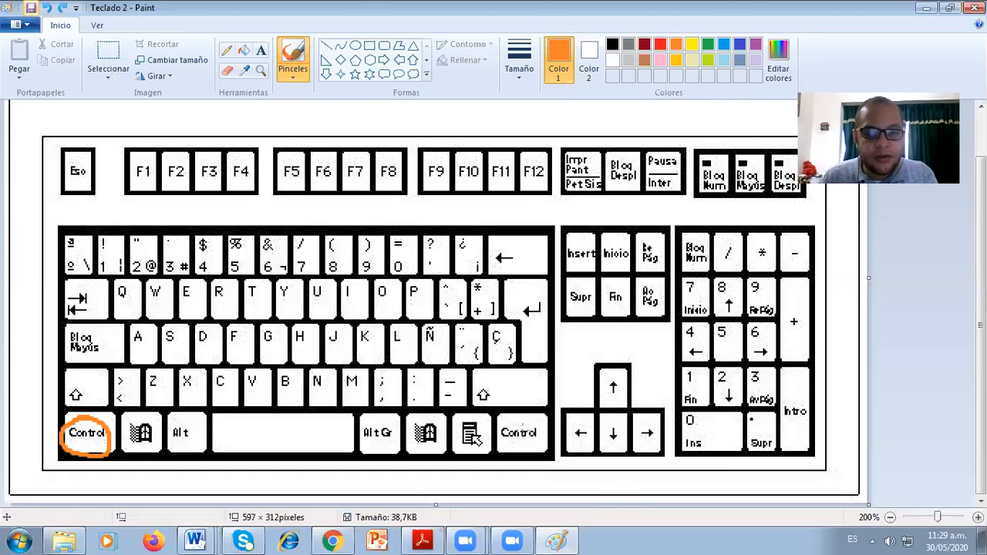
key(ctrl+z)
Circle the right and left Shift keys in orange and undo the circle around the left one.
drag(525, 375, 527, 376)
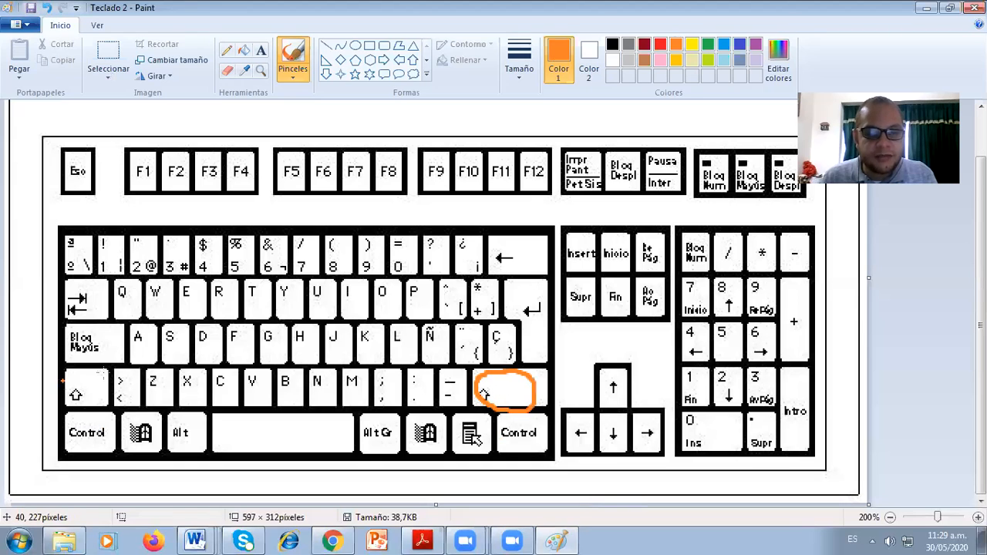
drag(61, 380, 75, 392)
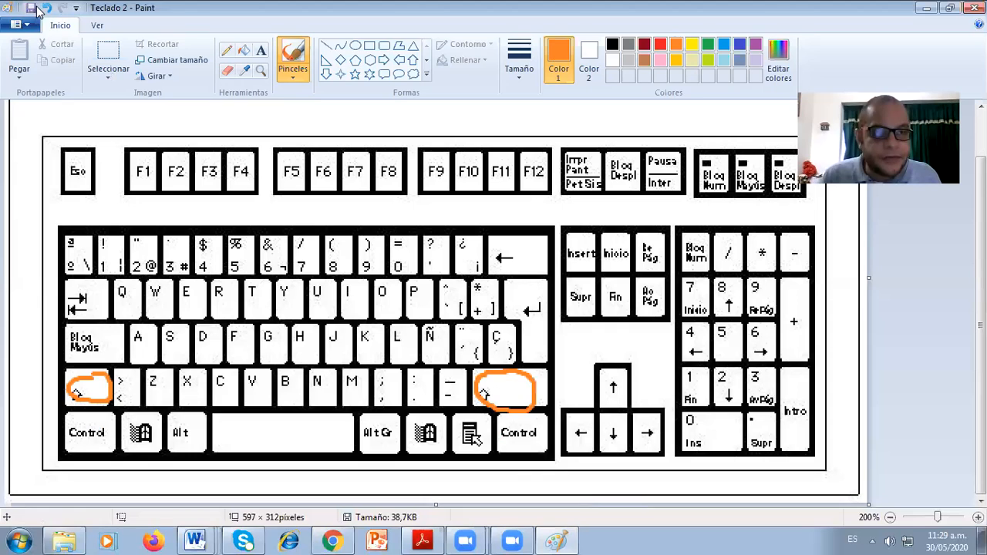
click(47, 8)
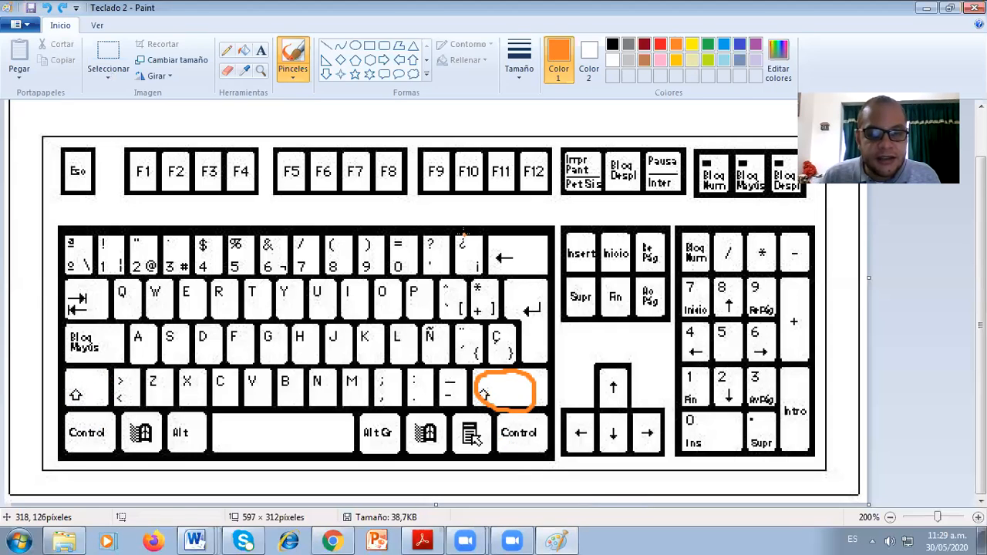
Circle the ¿ key in orange, and try outlines around the number row and the Esc key, undoing both outlines.
mouse_move(466, 238)
mouse_down()
mouse_move(482, 257)
mouse_move(444, 234)
mouse_move(162, 250)
mouse_move(413, 269)
mouse_move(475, 237)
mouse_up()
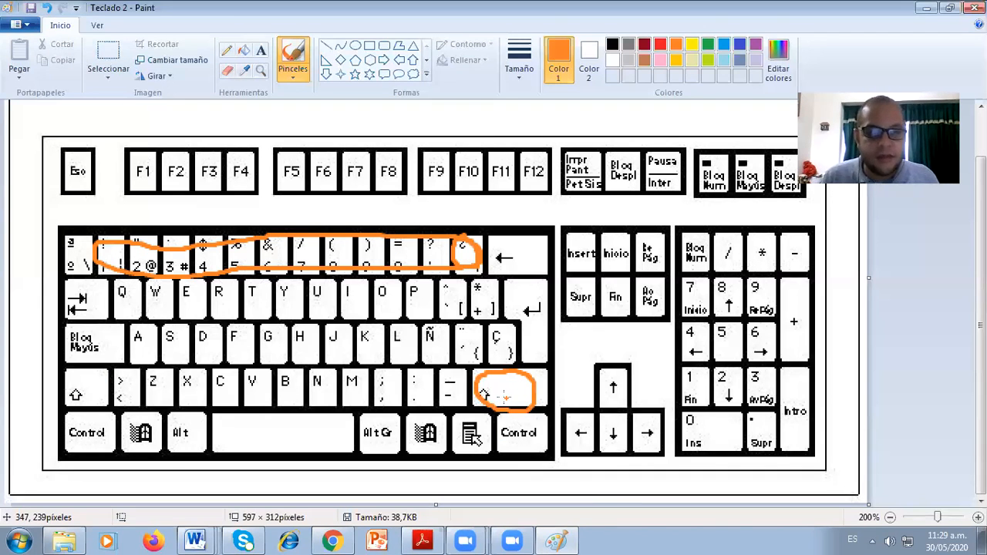
click(47, 8)
click(46, 7)
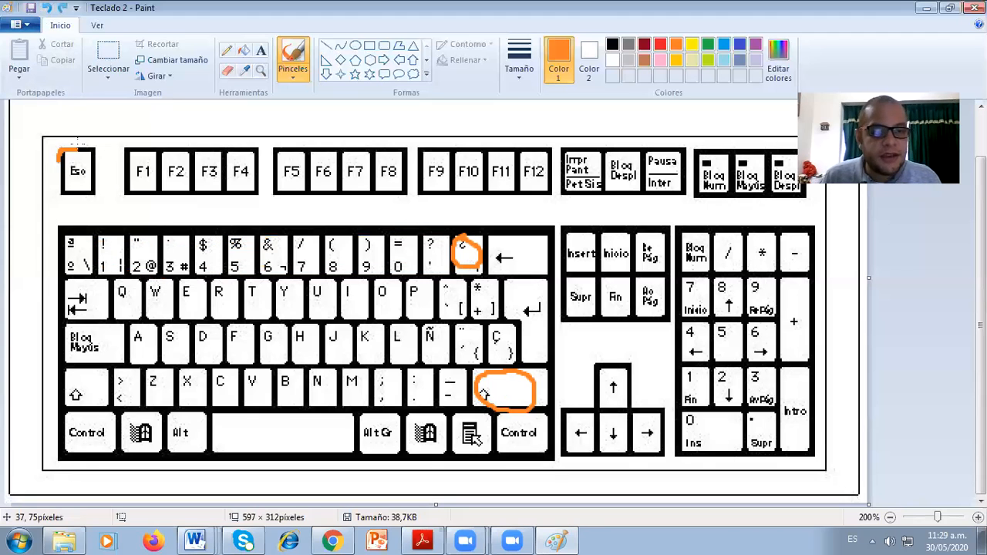
drag(58, 158, 68, 147)
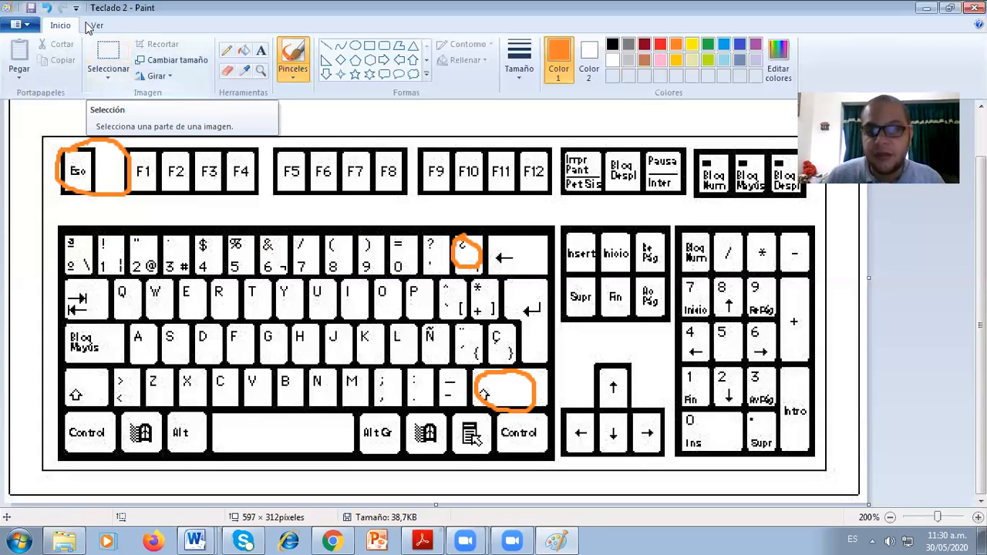
click(48, 8)
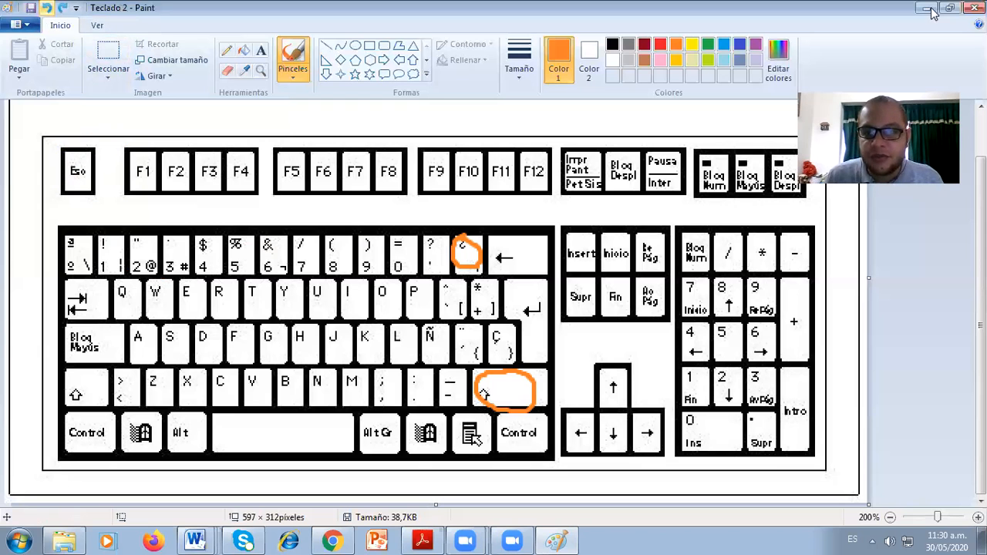
Switch to Documento1 in Word and place the cursor on the empty line below the paragraph.
key(super+d)
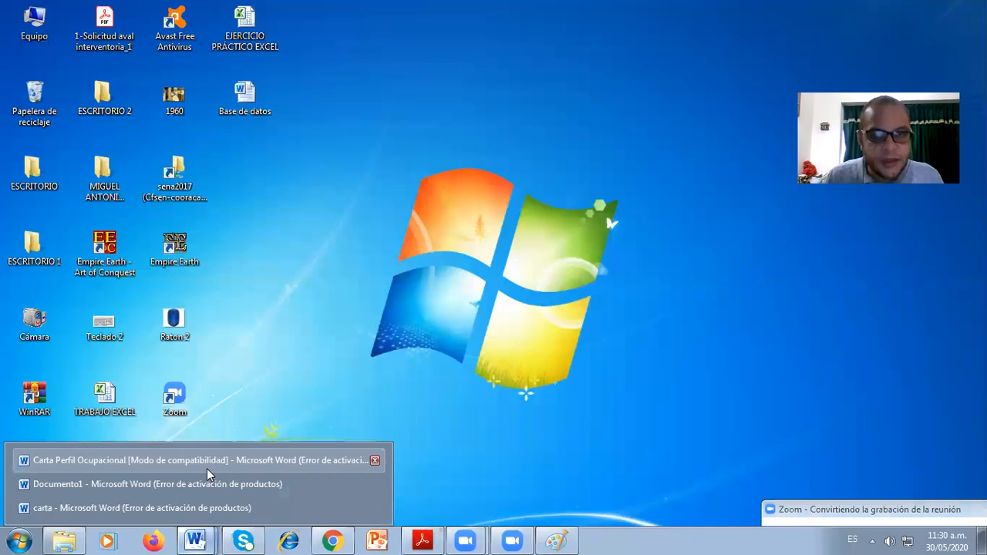
click(209, 484)
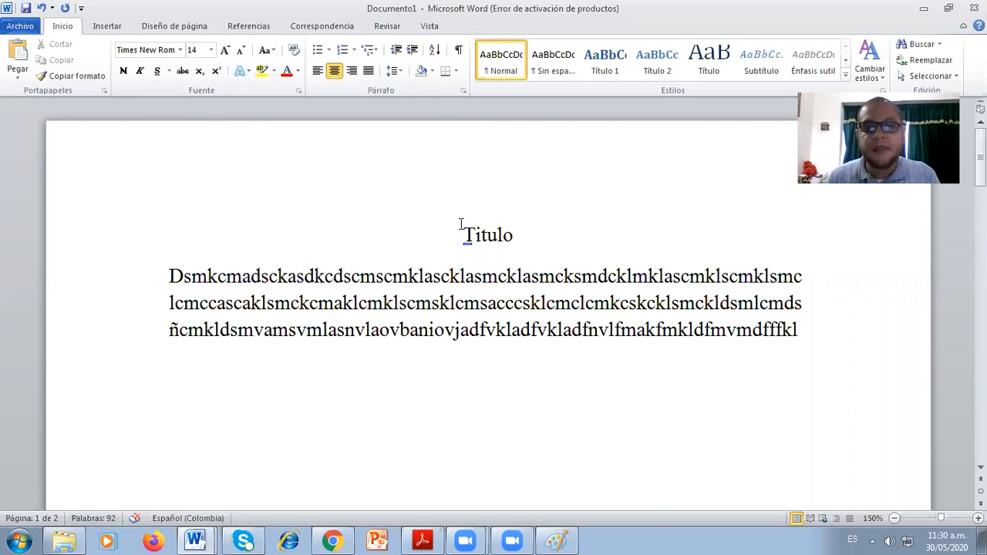
key(ctrl+a)
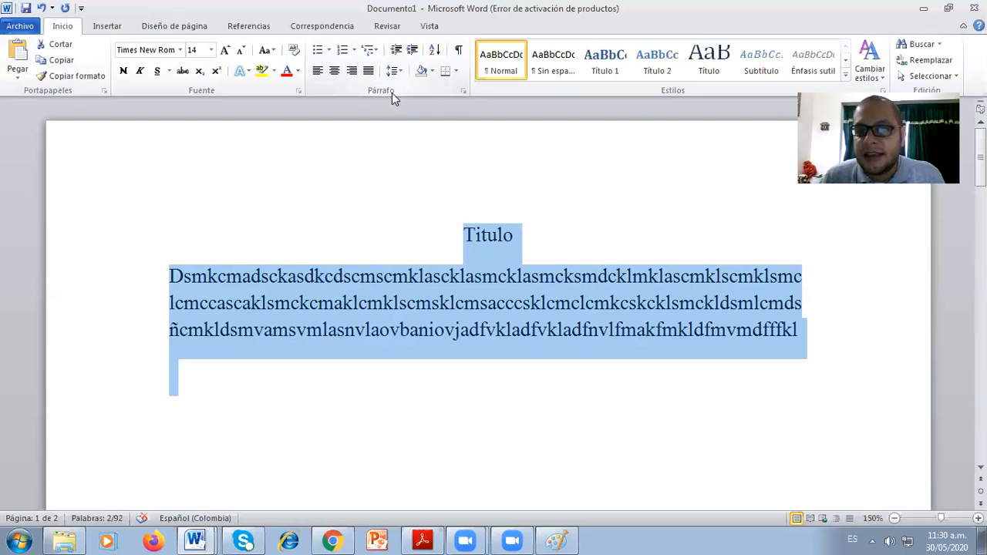
click(432, 481)
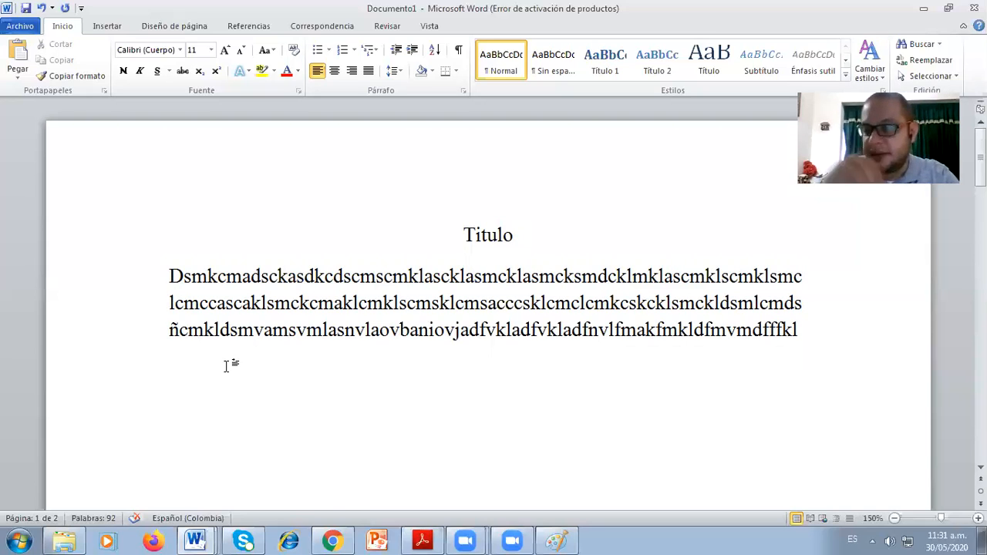
Enter five separate lines below the paragraph: Levanto, Me cepillo, Desayuno, Vuelvo y me cepillo, Y me duermo.
text(levanto)
key(Return)
text(me cepillo)
key(Return)
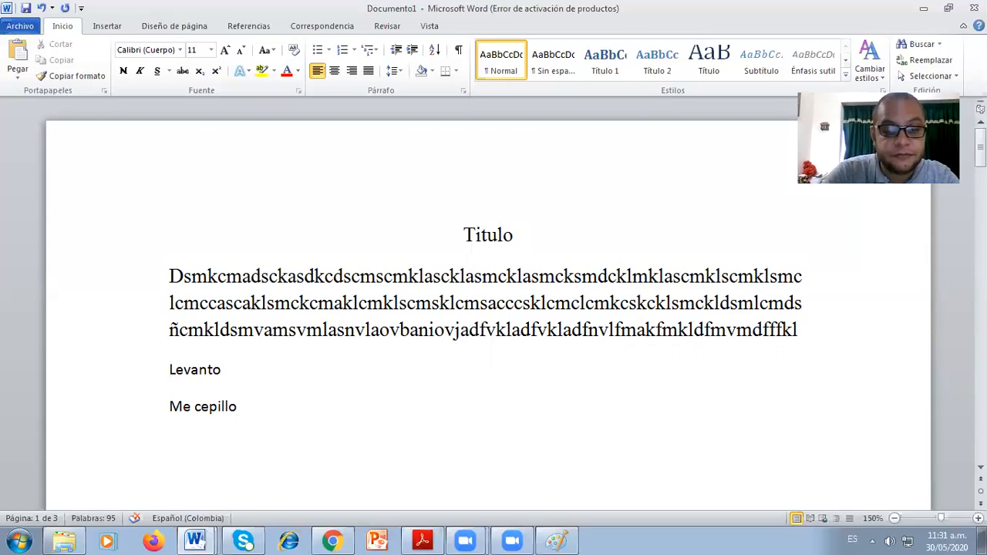
text(desayuno)
key(Return)
text(vuelvo y me cepillo)
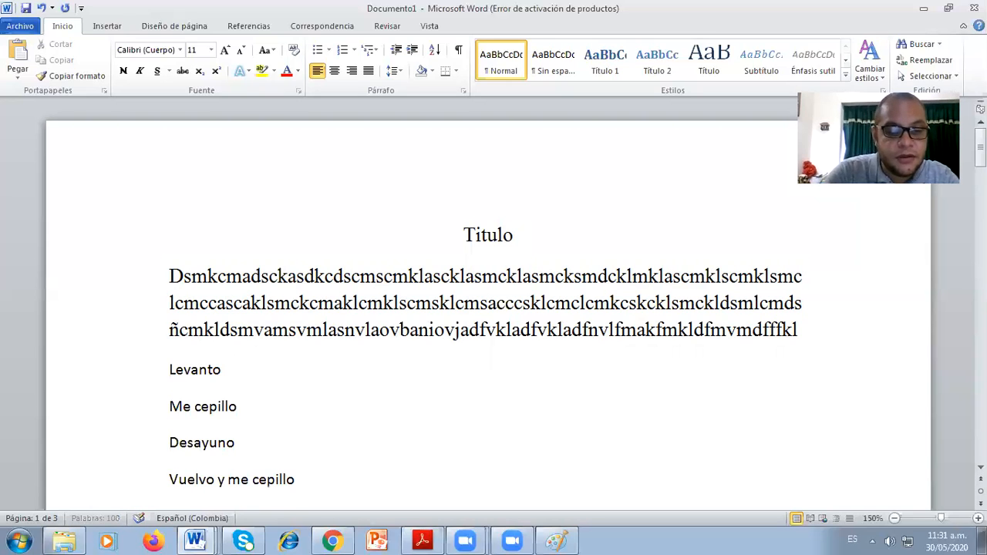
key(Return)
text(Y me duermo)
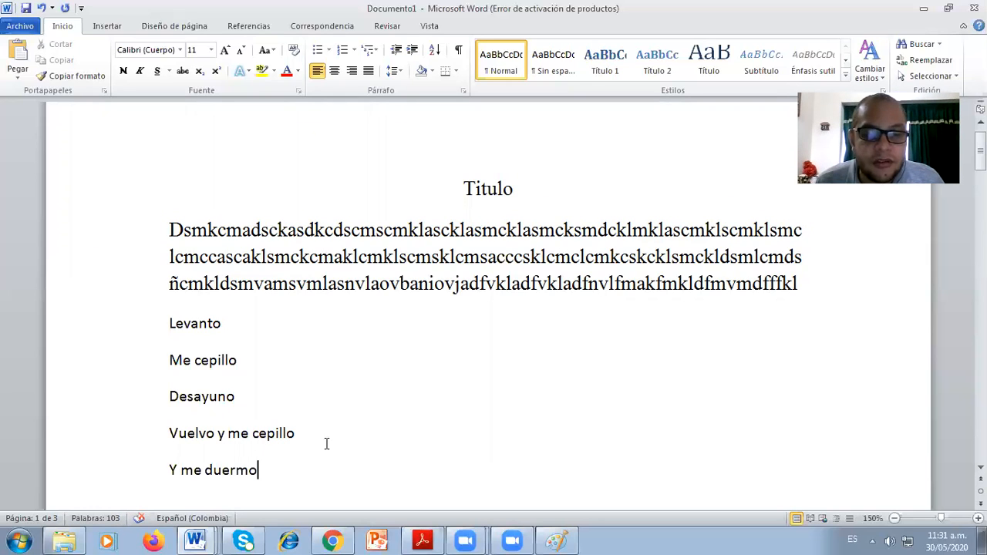
Apply check mark bullets to the five lines from Levanto to Y me duermo.
drag(169, 323, 330, 460)
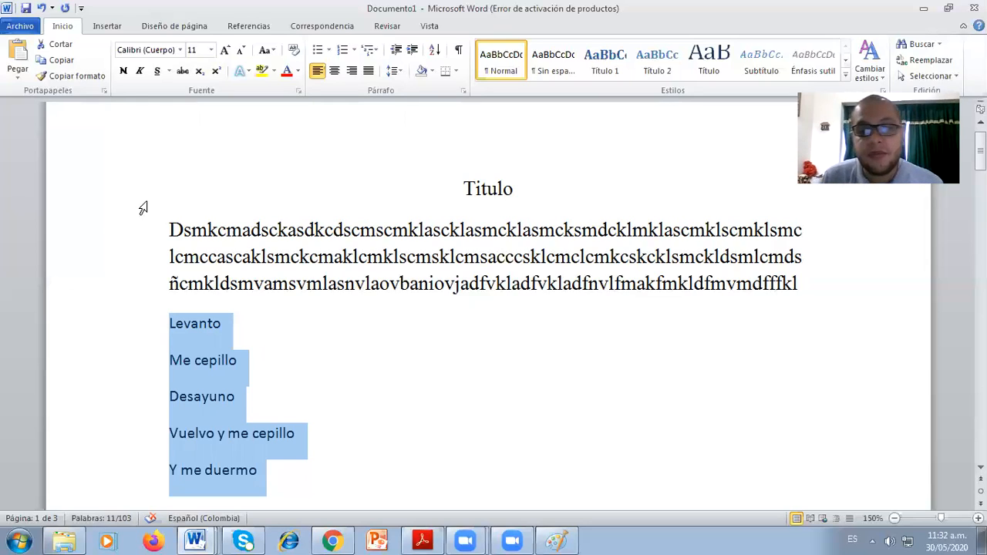
click(329, 51)
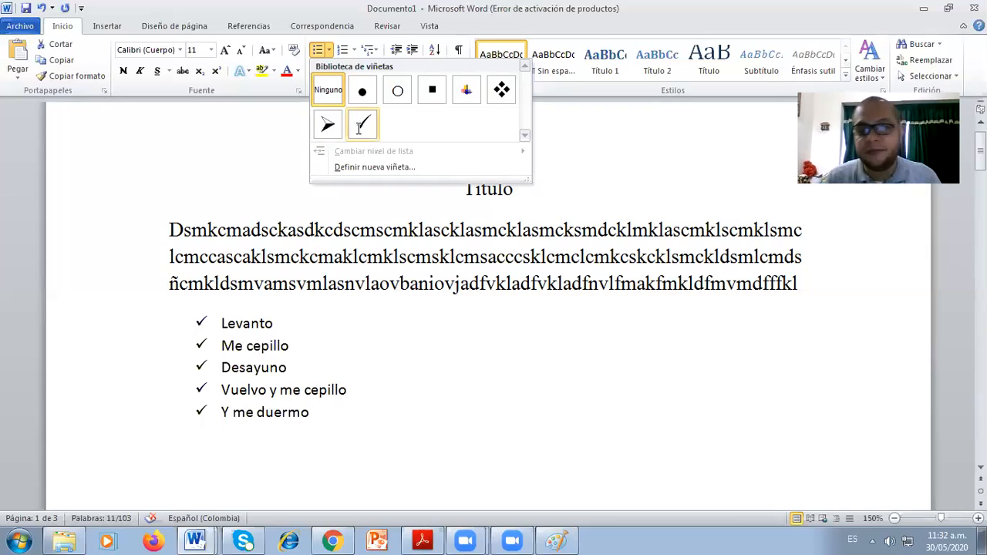
click(359, 125)
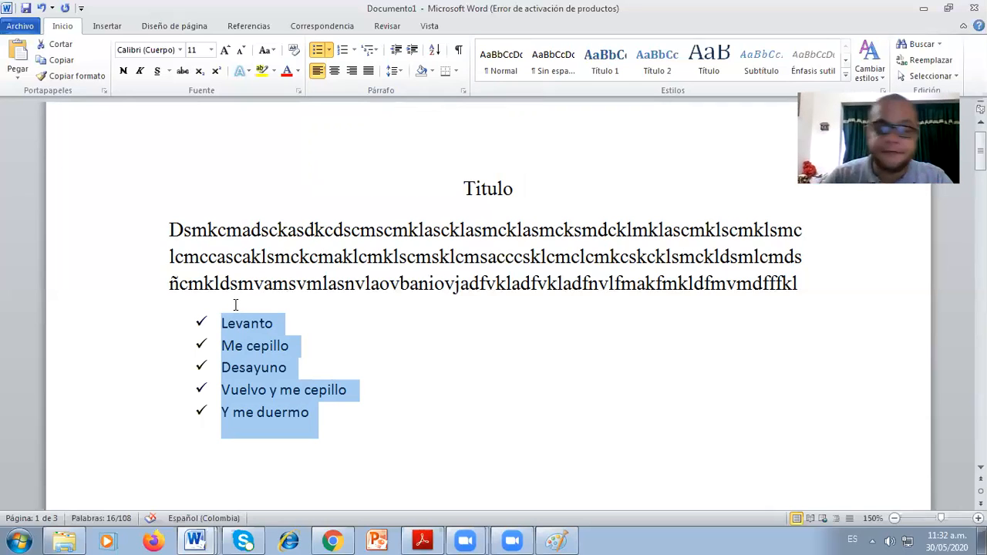
End the bulleted list after Y me duermo and leave the cursor on an unbulleted, unindented line below it.
click(373, 417)
key(Return)
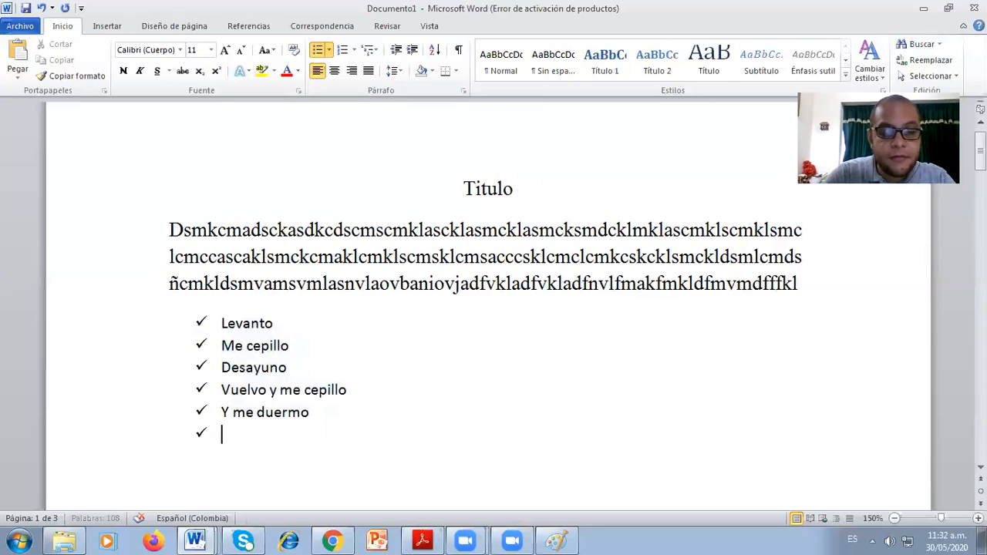
key(Return)
key(BackSpace)
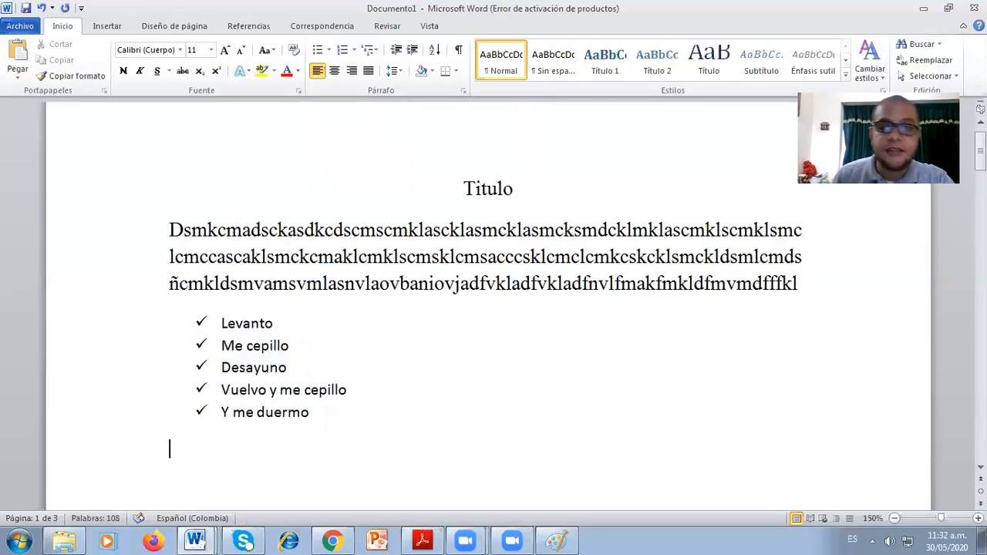
scroll(392, 386, down, 1)
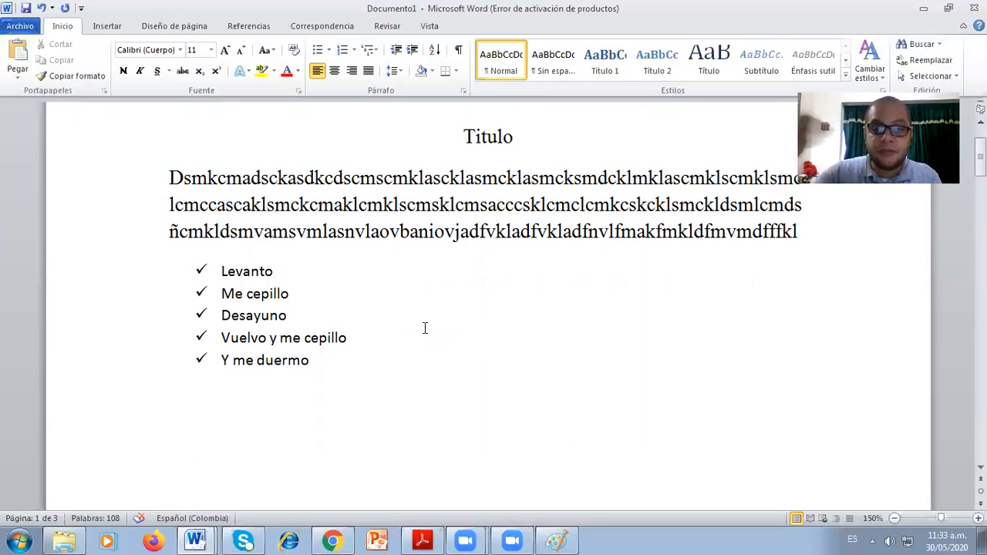
Start a numbered list in the 1. 2. 3. format below the check mark list, with Abrir el documento as its first item.
click(343, 51)
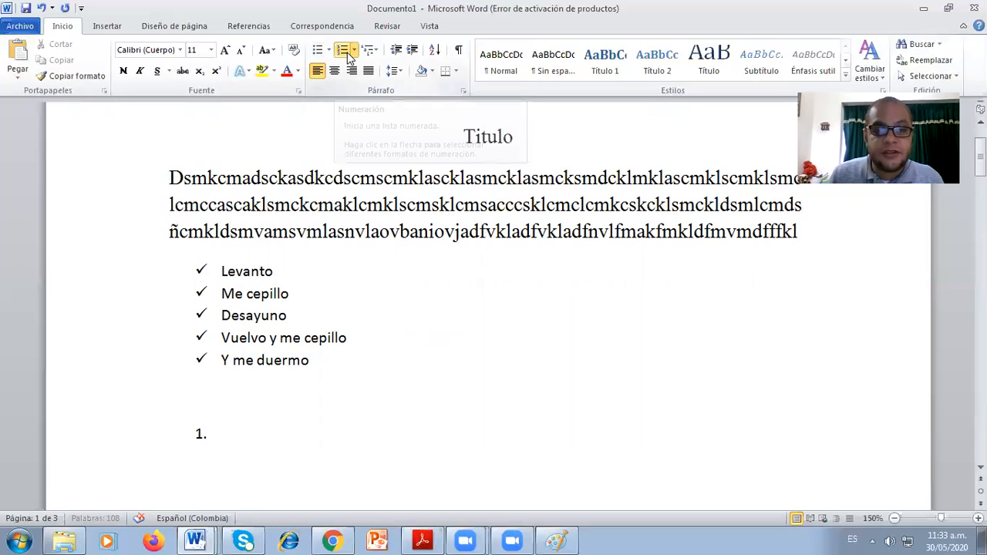
click(353, 51)
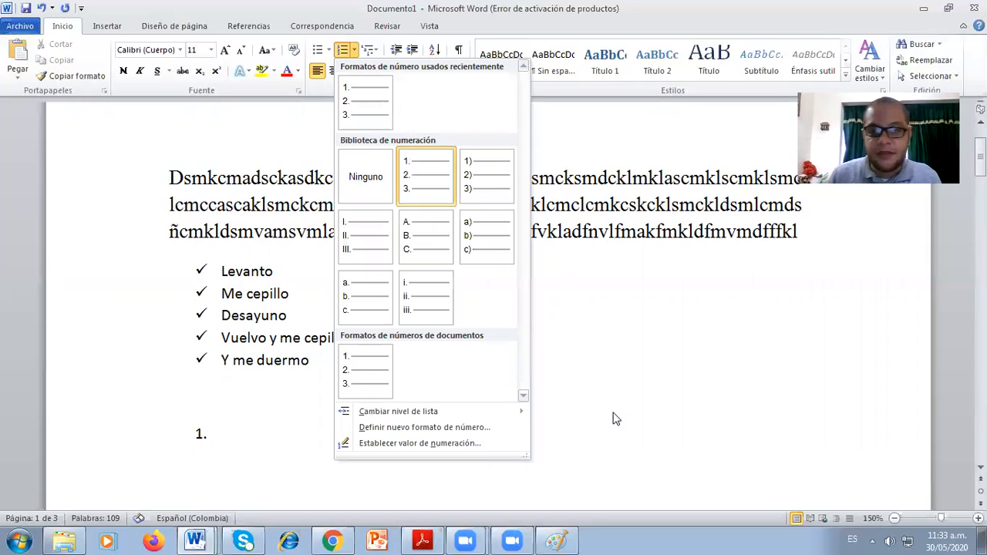
click(303, 416)
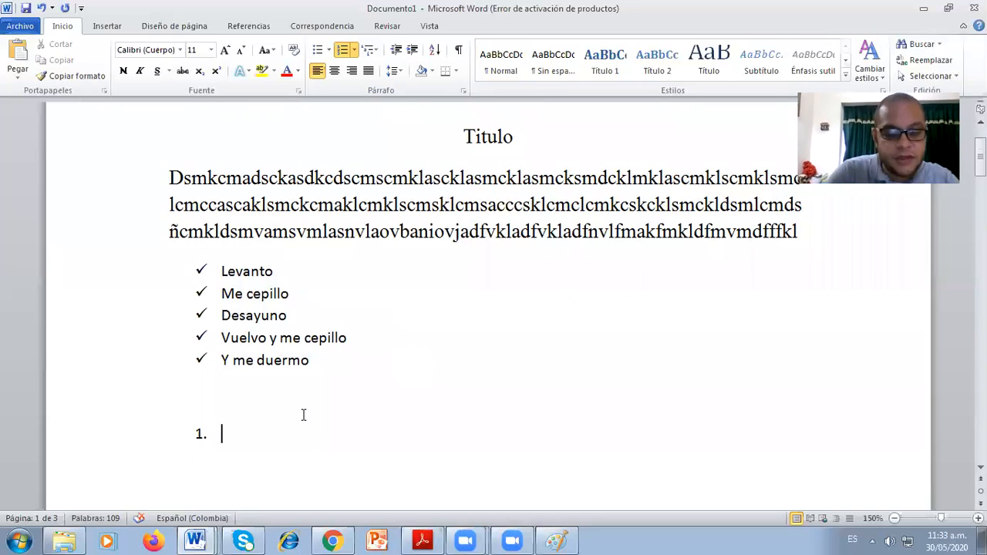
text(abri)
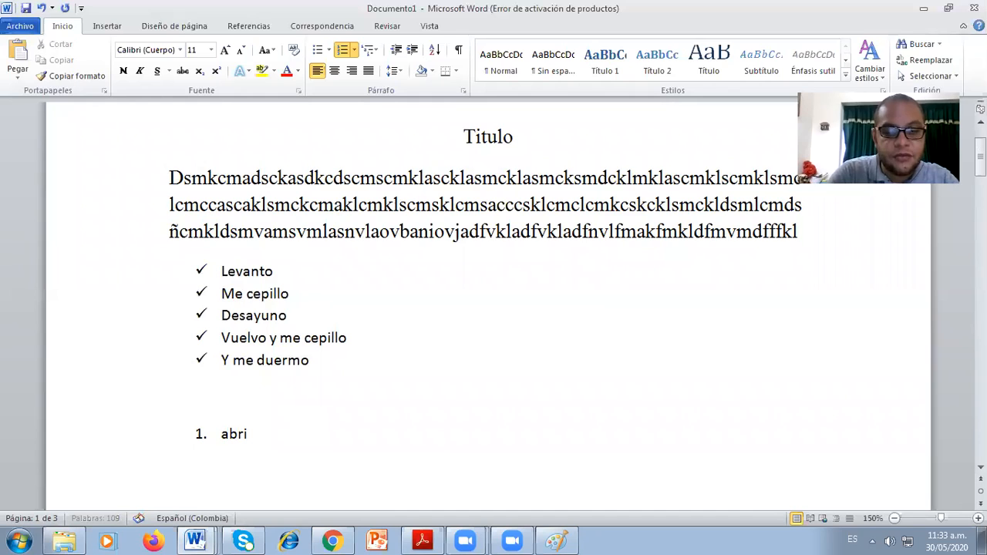
text(r el documento)
key(Return)
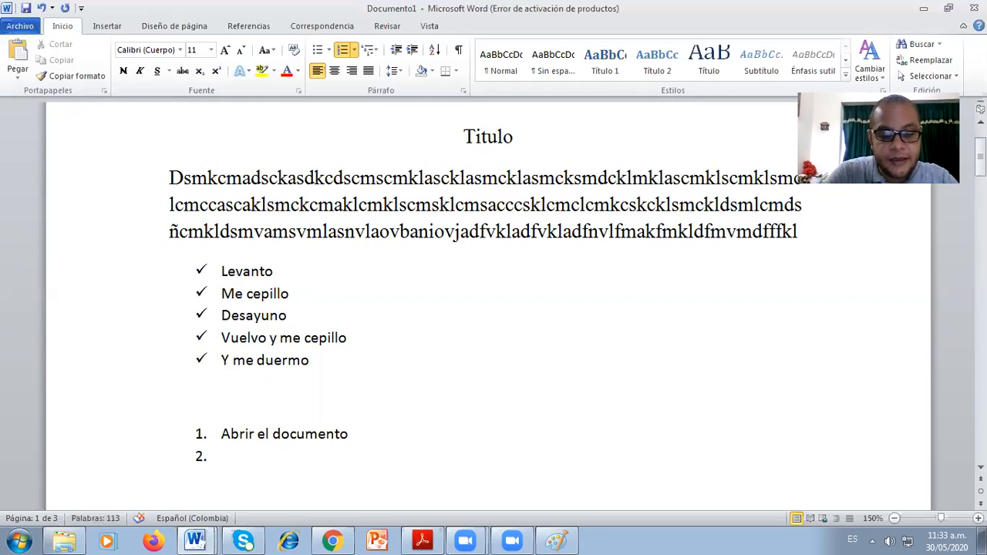
Add three more items to the numbered list: Iniciar un documento en blanco, Asignar un titulo y texto, and Trabajar fuente.
text(i)
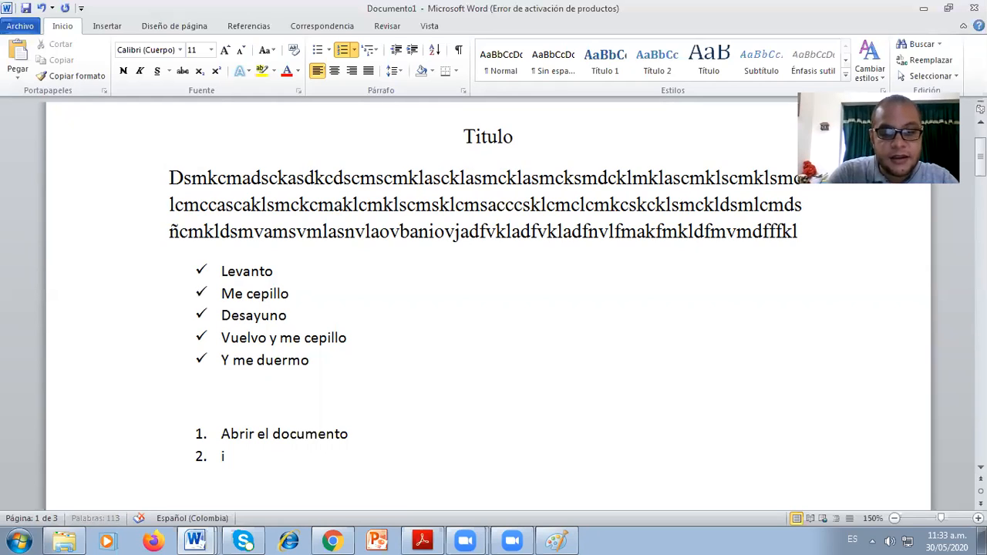
text(niciar un do)
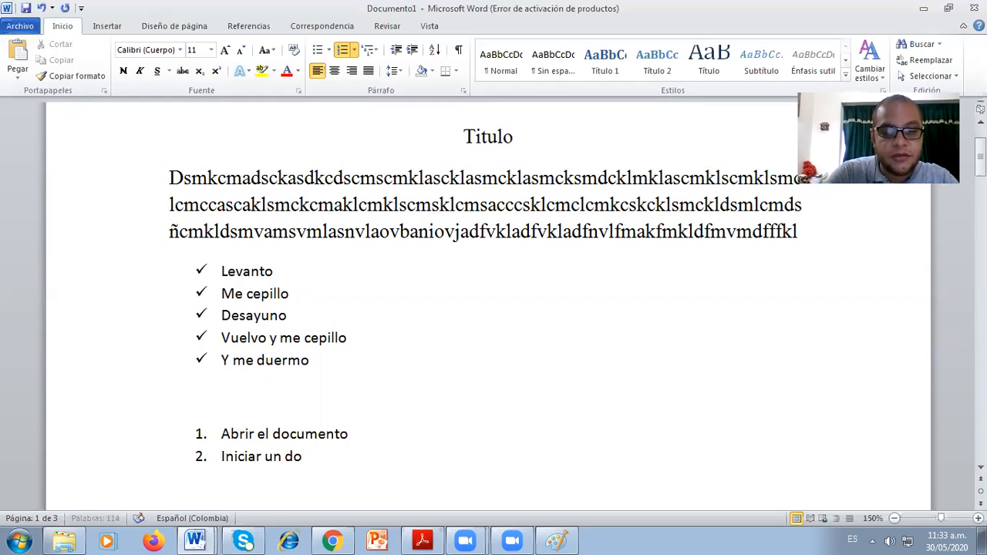
text(cumento e)
text(n blanc)
text(o)
key(Return)
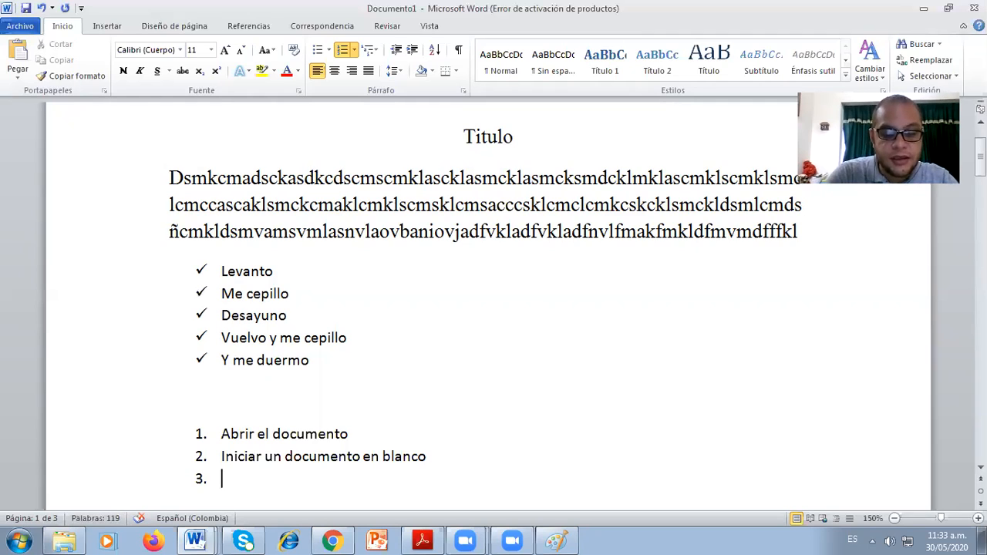
text(asignar un titulo y texto)
key(Return)
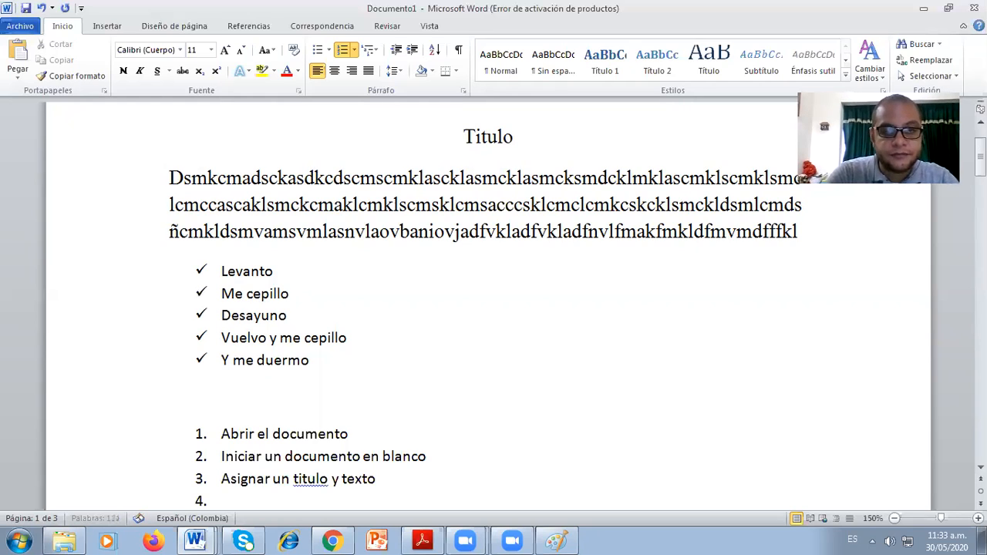
text(traba)
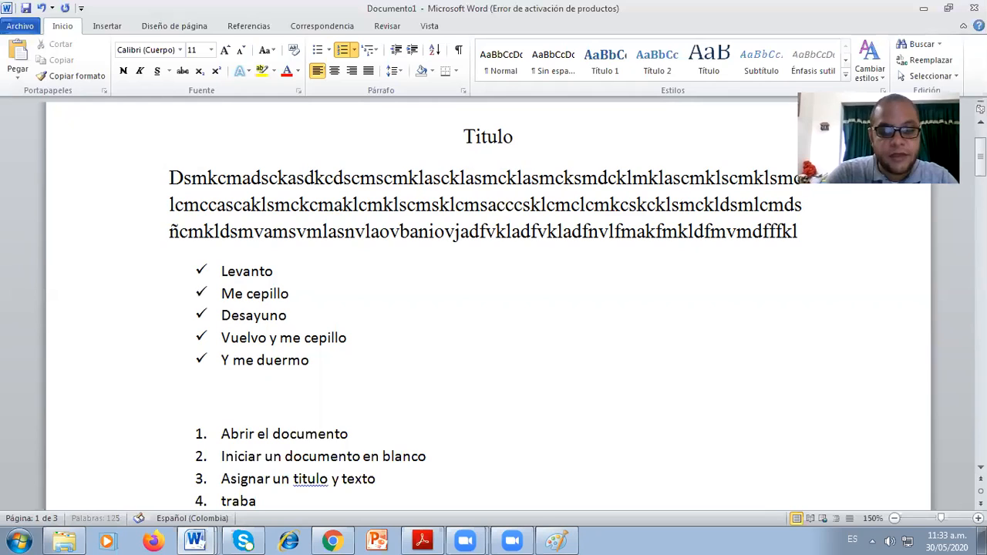
text(jar fuente.)
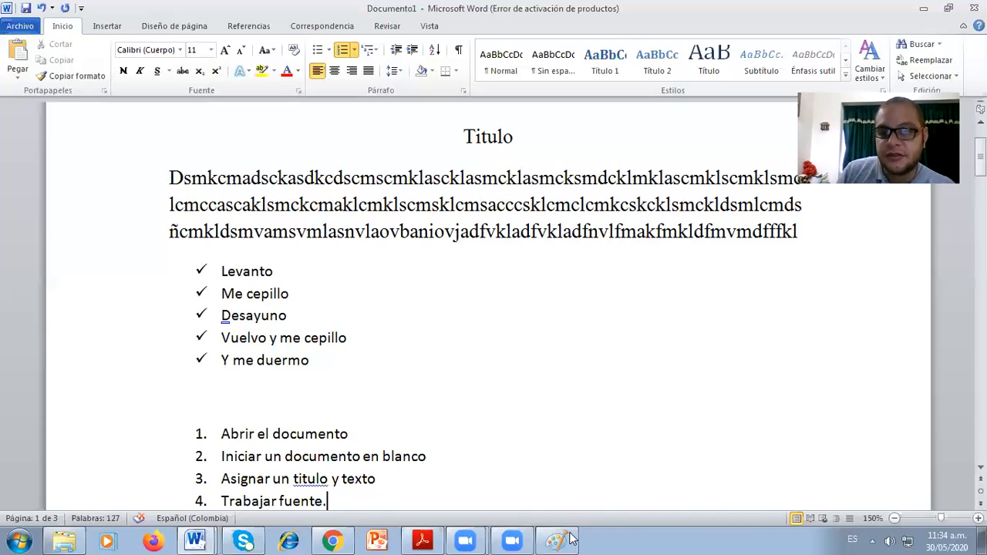
Examine the multilevel list formats available for the numbered list without applying any of them.
click(375, 50)
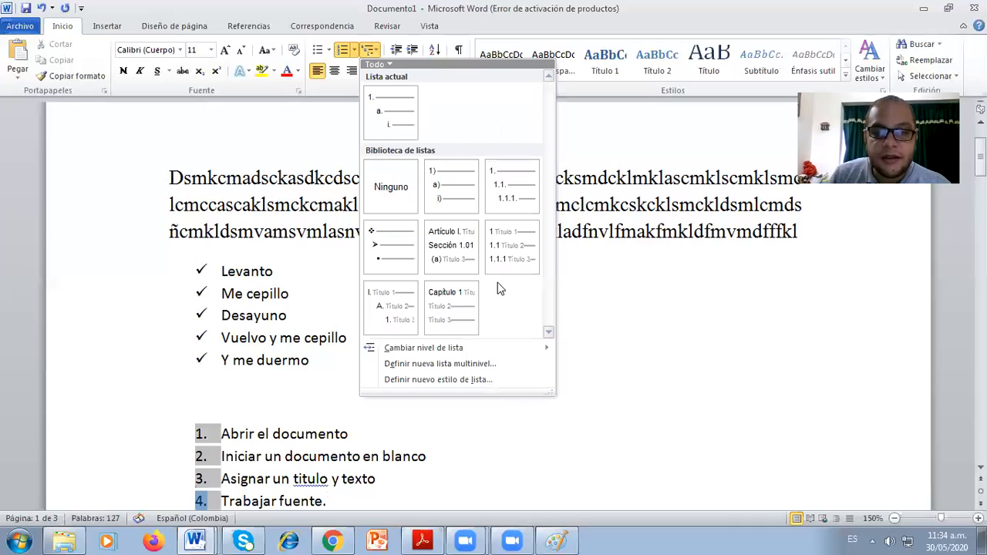
mouse_move(512, 192)
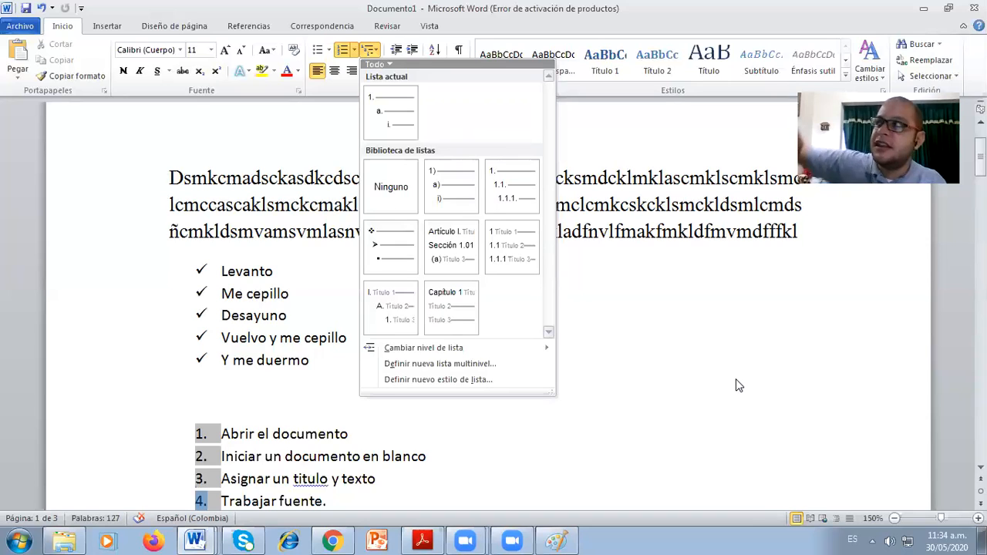
click(467, 469)
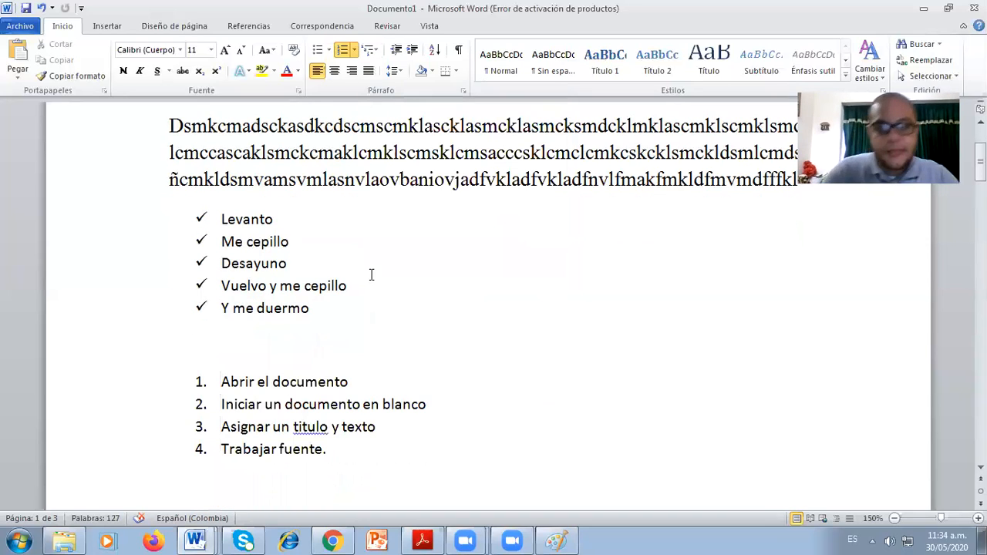
End the numbered list after Trabajar fuente and leave the cursor on an unnumbered, unindented line below it.
scroll(370, 275, down, 3)
key(Return)
key(Return)
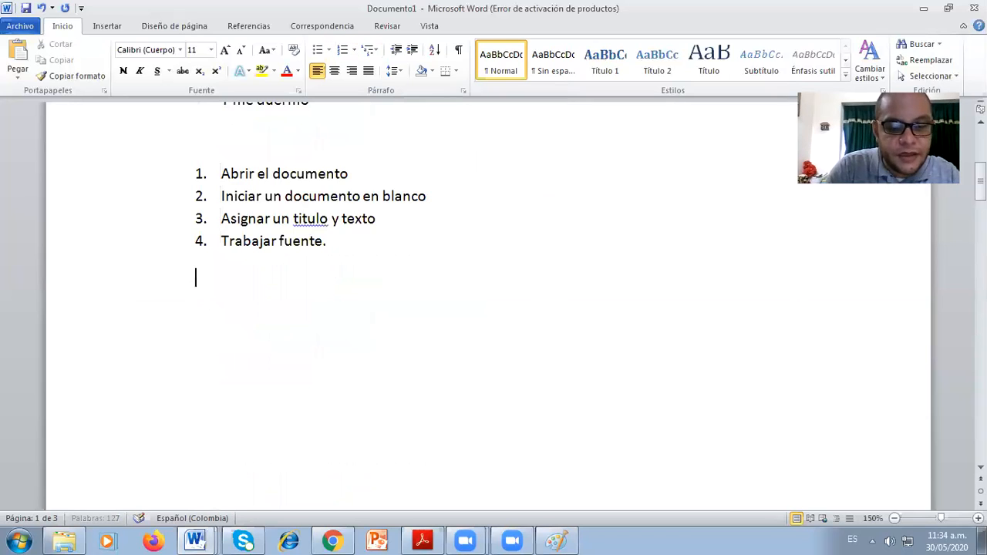
text(b)
key(BackSpace)
key(BackSpace)
Enter four lines below the numbered list: Globalización, Mercados internacionales, Mercados nacionales and Mercados mundiales, and select text from the first line onward.
text(glo)
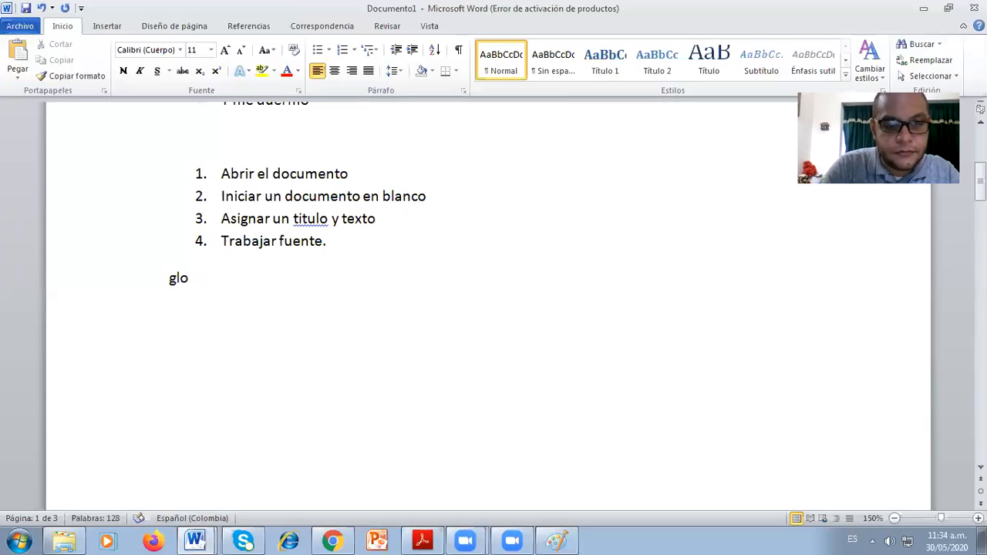
text(balizacion)
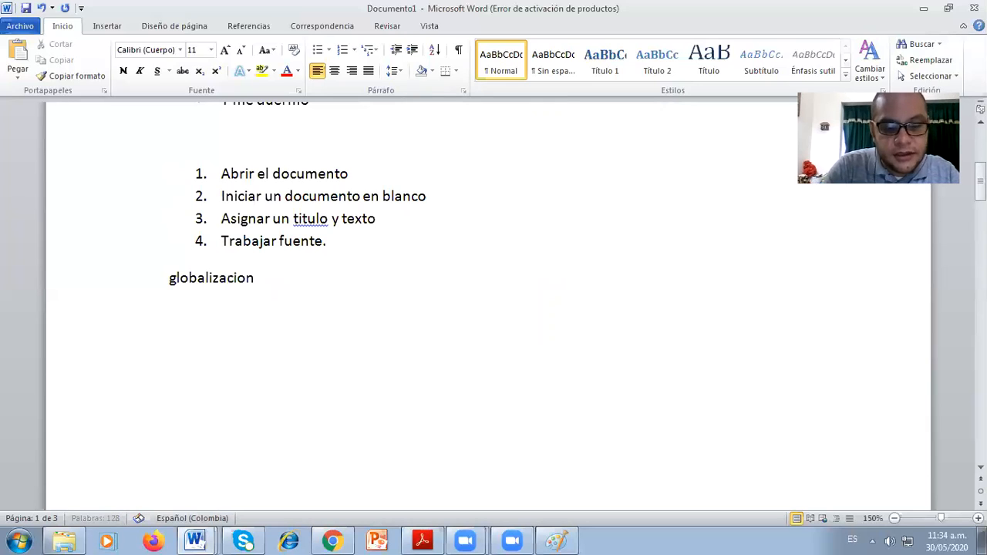
key(Return)
text(mercados int)
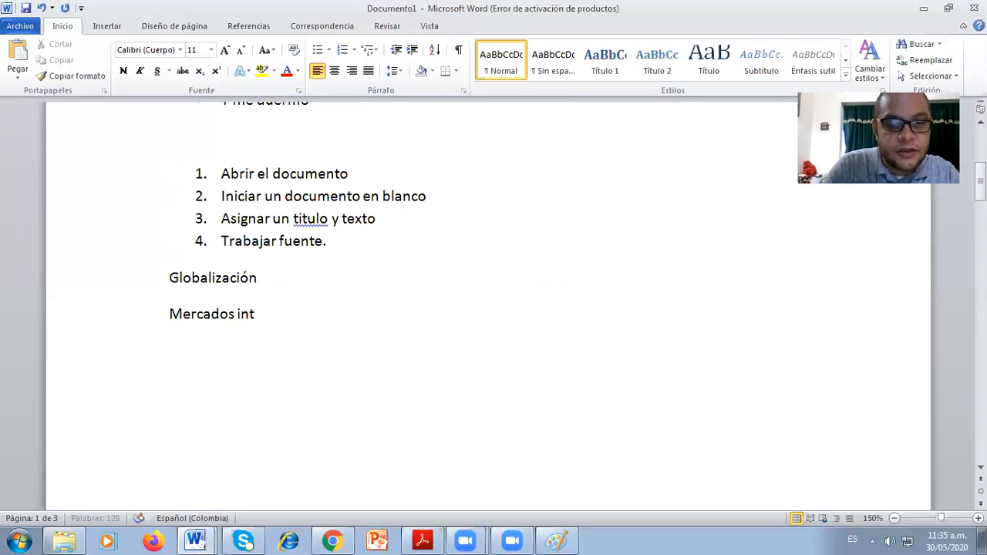
text(ernacionales)
key(Return)
text(mercados nac)
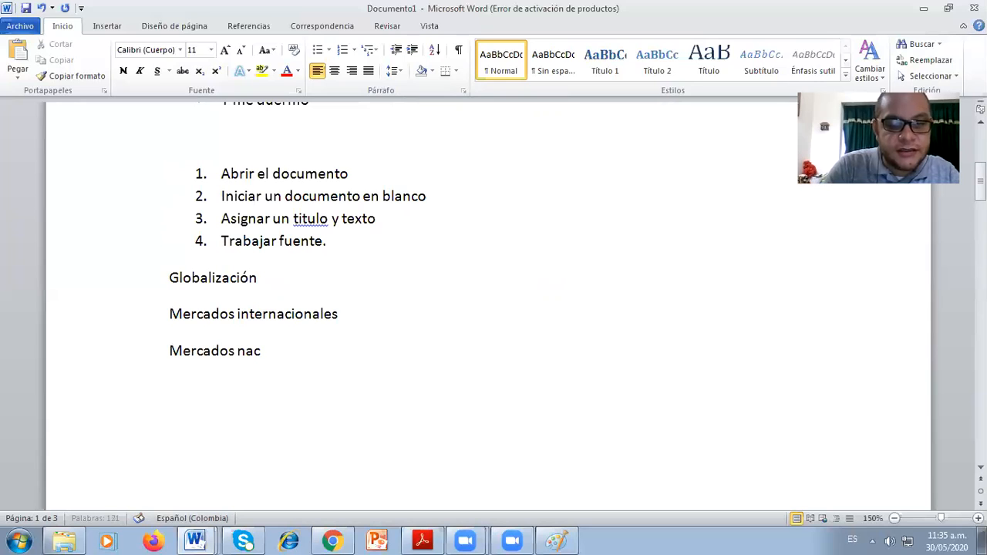
text(ionales)
key(Return)
text(mercados m)
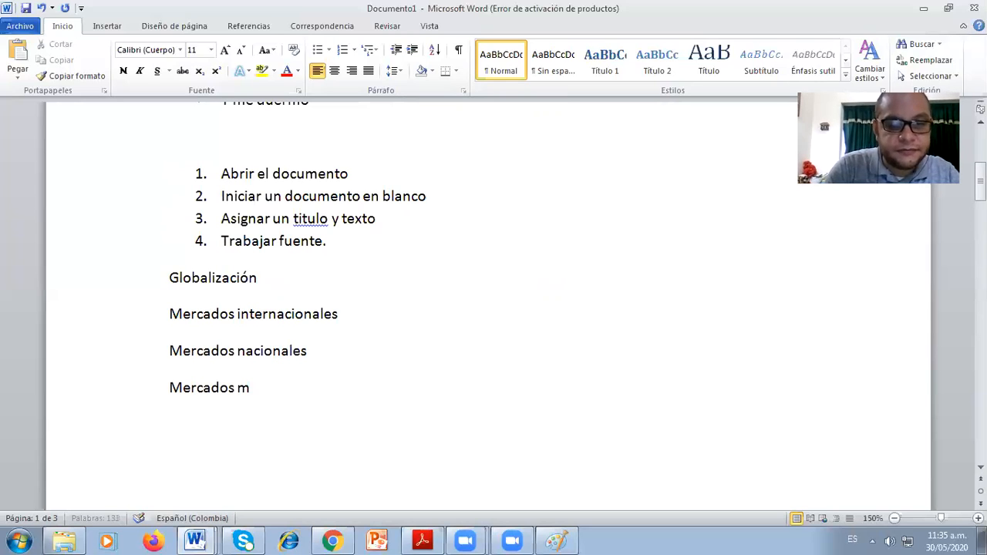
text(undiales)
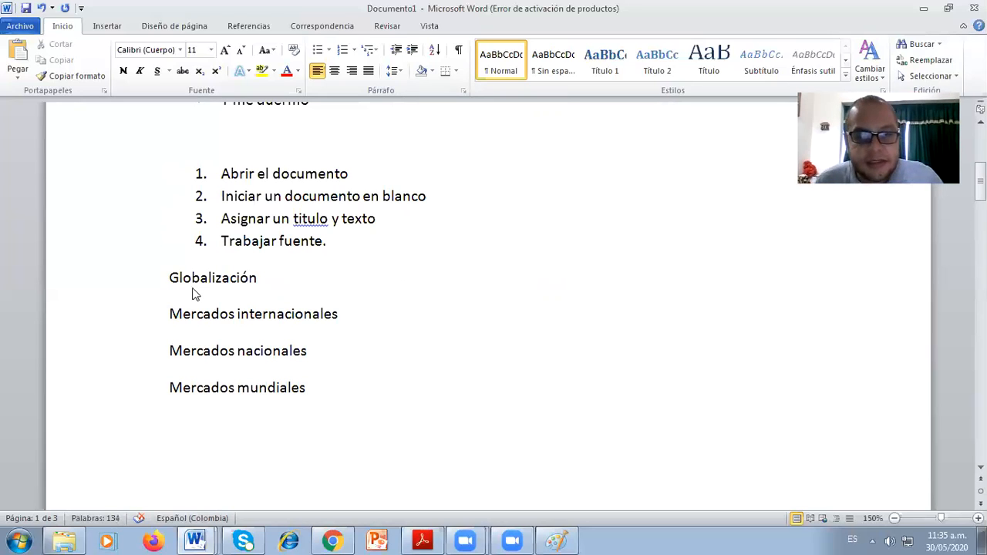
drag(169, 278, 350, 385)
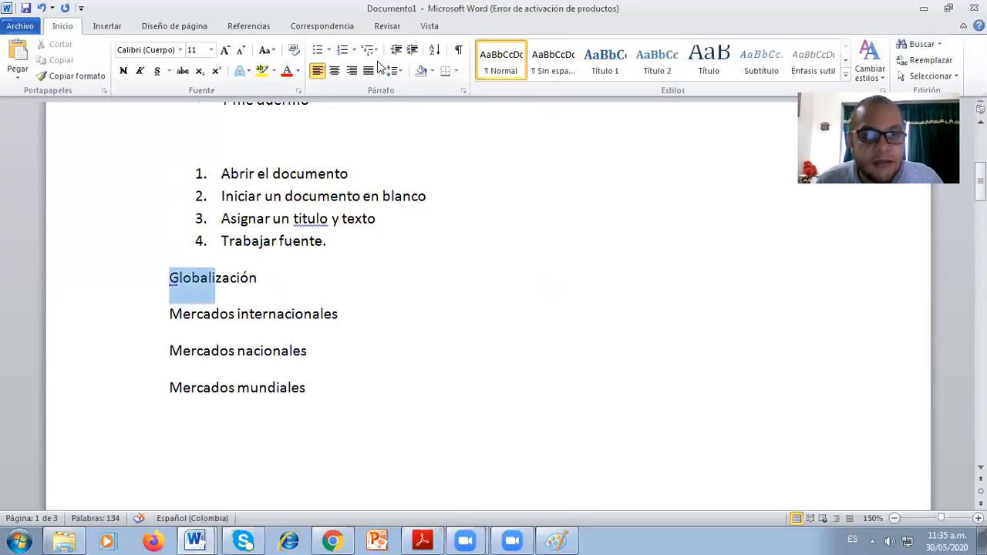
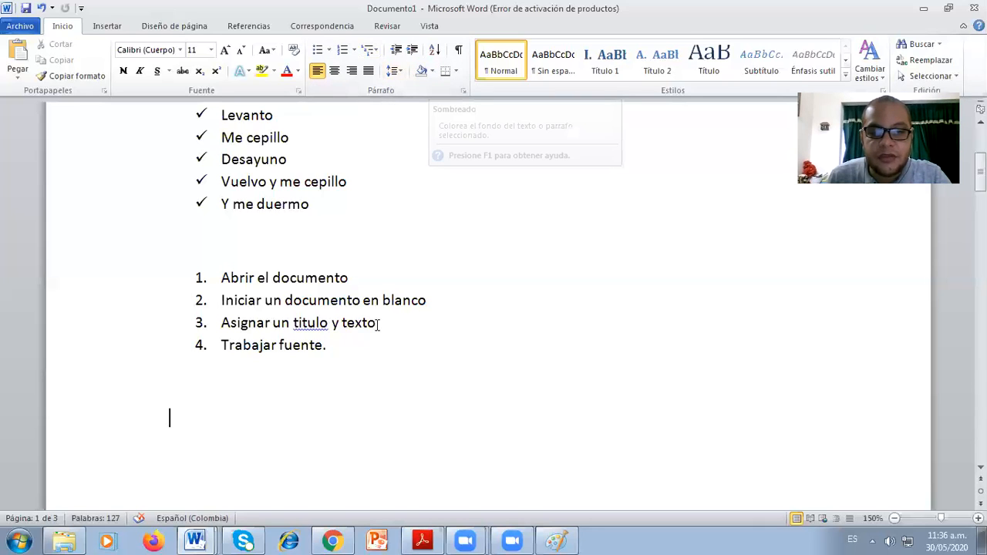
Select the paragraph under Titulo and examine the available shading colours without applying any, leaving the paragraph deselected.
drag(221, 277, 401, 302)
scroll(403, 305, up, 3)
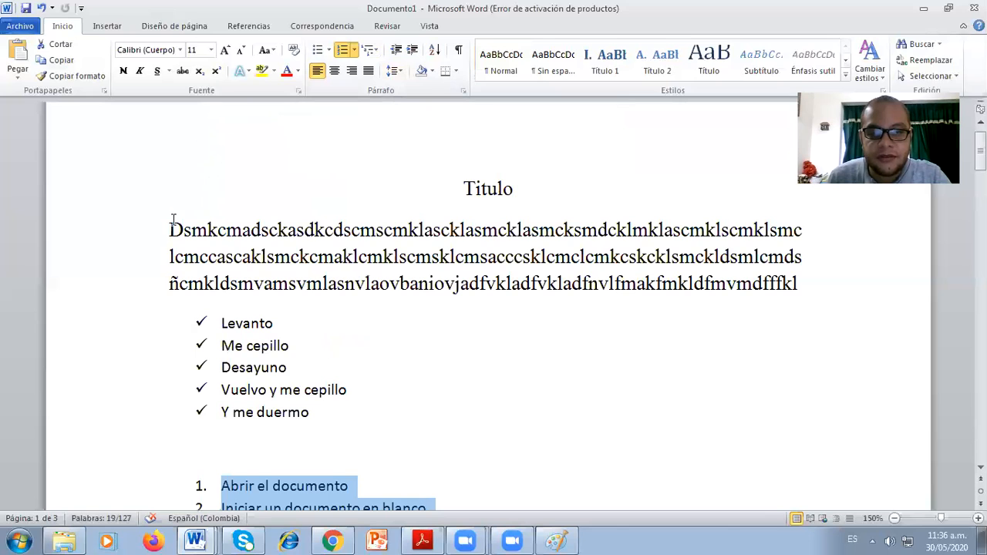
click(169, 230)
triple_click(831, 283)
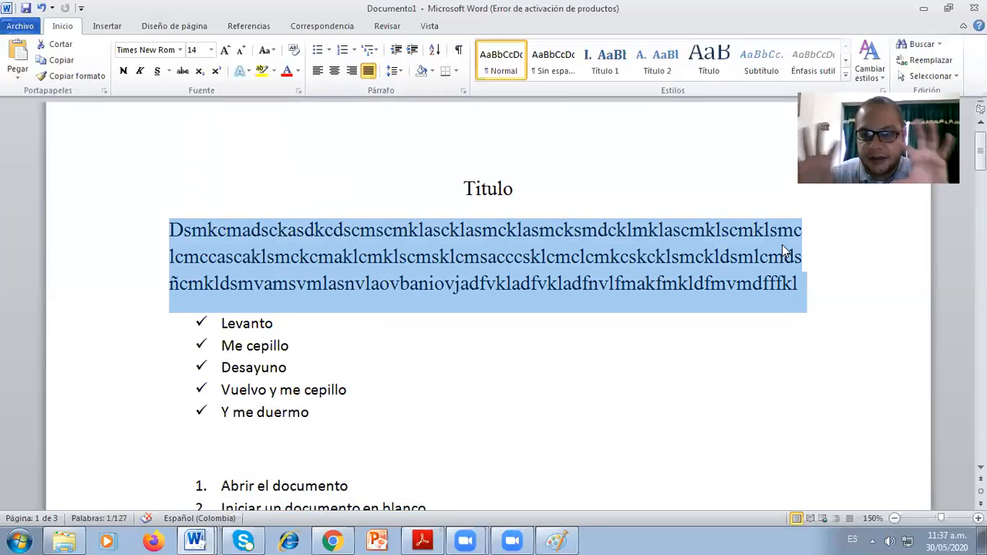
click(434, 70)
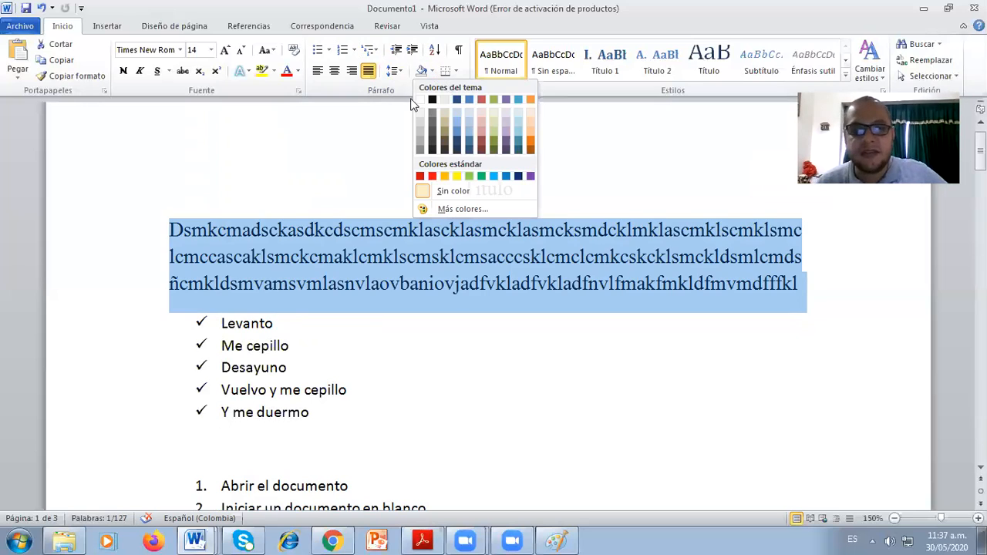
click(409, 99)
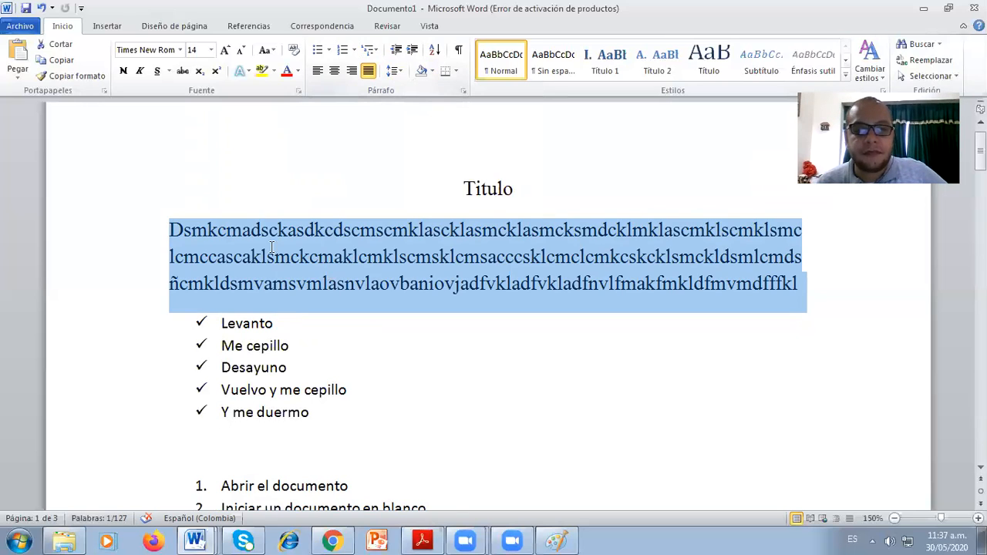
key(Left)
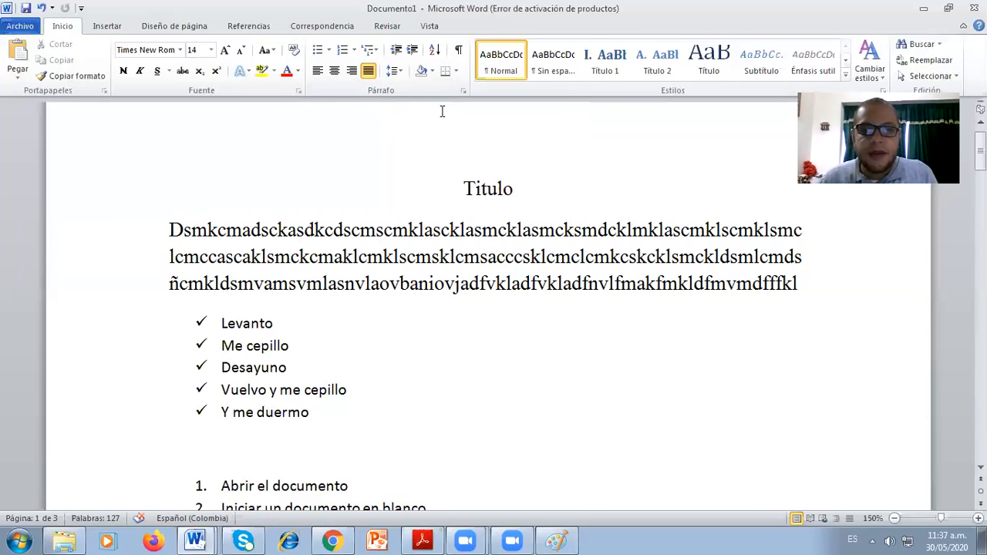
Increase the indent of the paragraph under Titulo by two levels and bring it back to the margin.
click(413, 51)
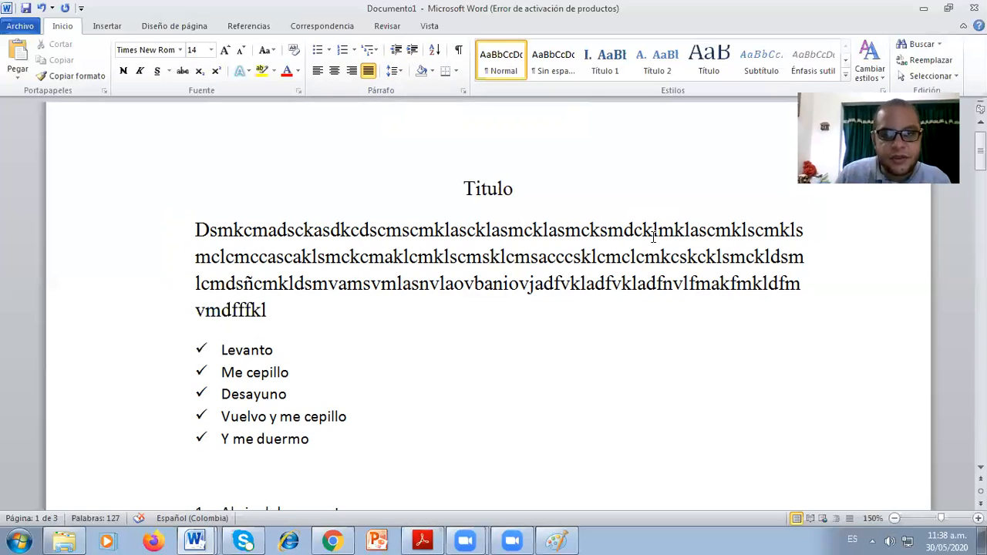
click(413, 51)
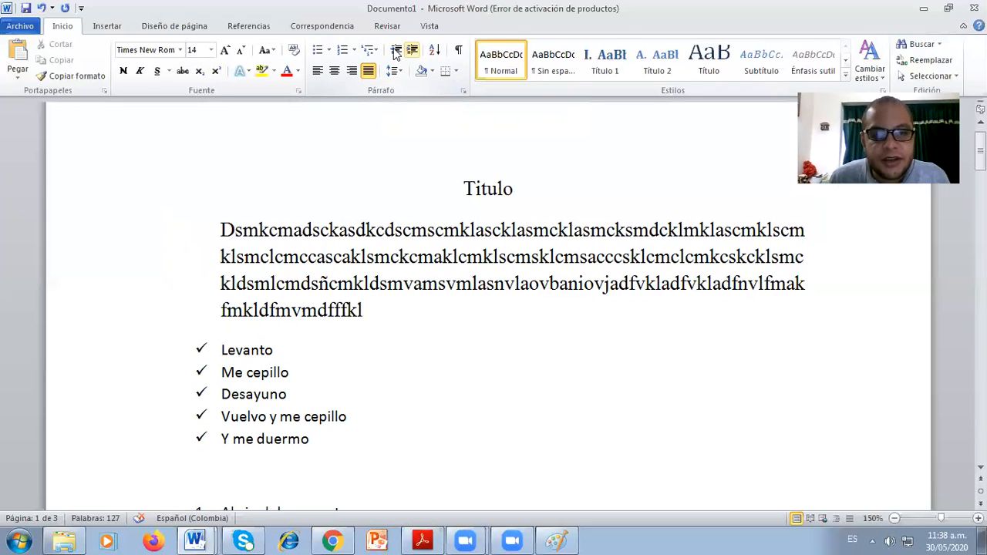
click(395, 51)
click(394, 51)
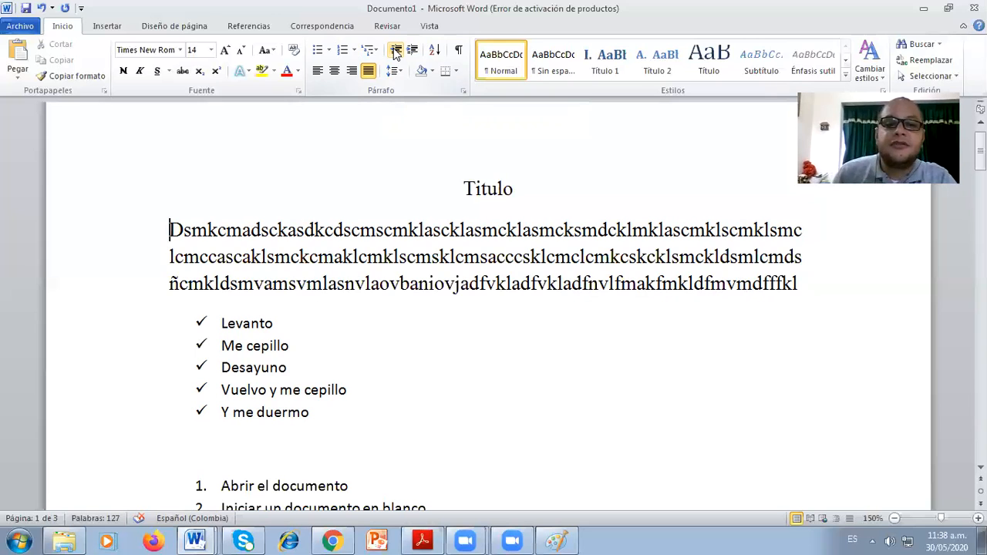
Indent the paragraph under Titulo repeatedly to past the middle of the page and return it to the margin.
click(412, 51)
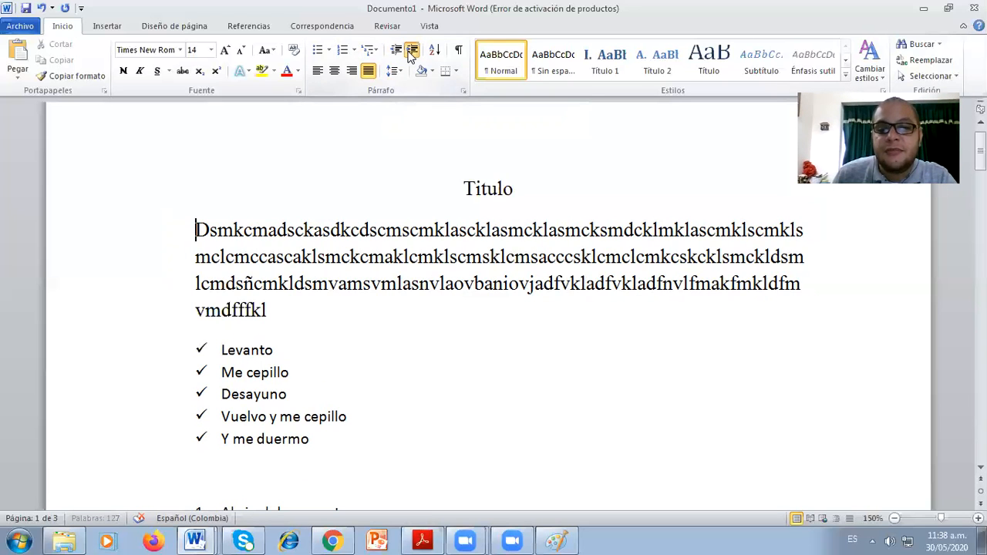
click(411, 52)
click(411, 52)
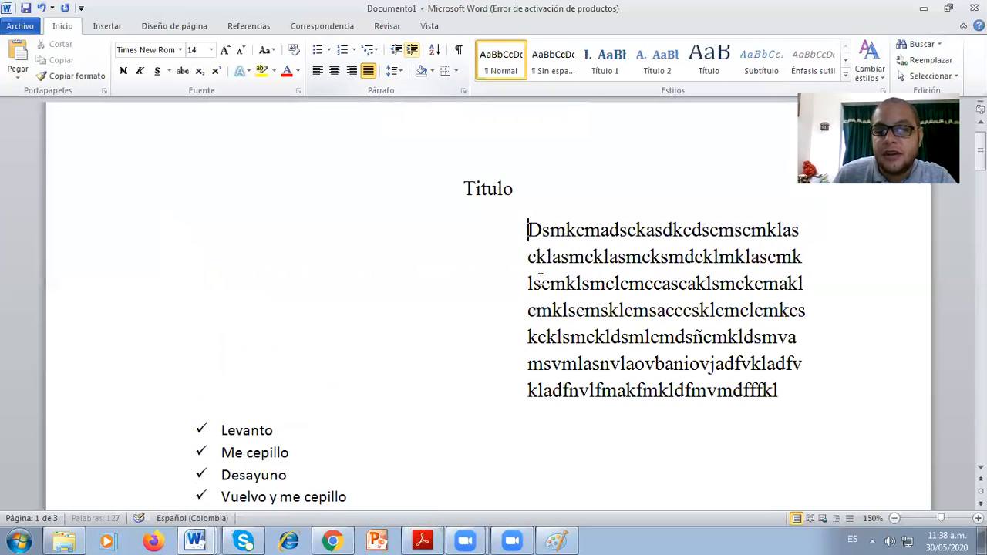
click(348, 241)
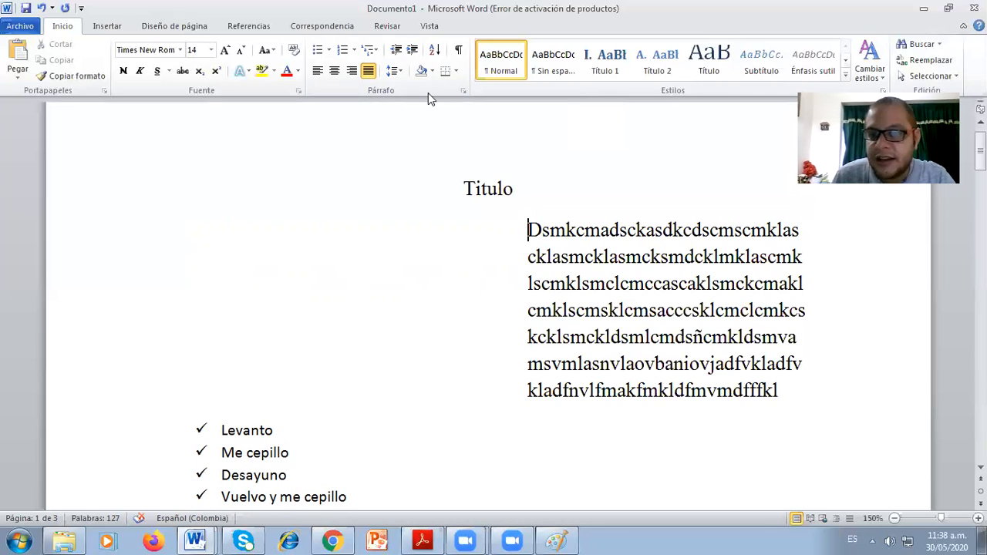
click(396, 52)
click(396, 52)
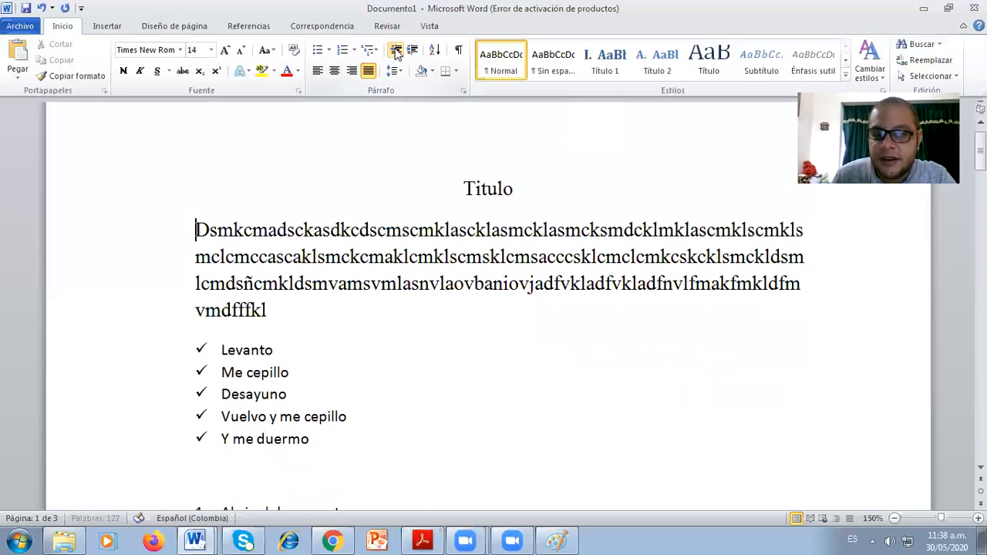
click(396, 52)
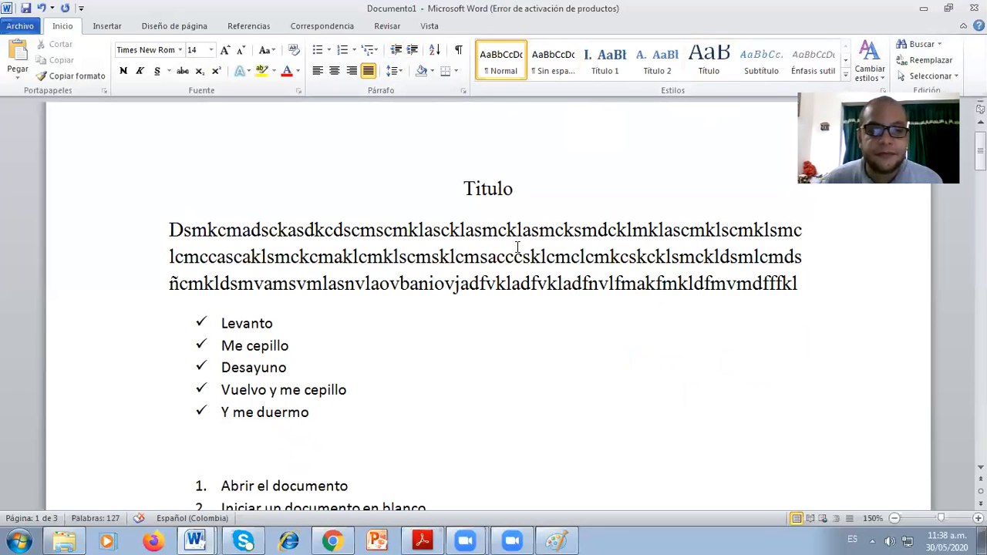
Delete the check mark list and the numbered list below the paragraph, together with the text that follows them.
scroll(518, 245, down, 3)
scroll(224, 228, up, 2)
click(223, 271)
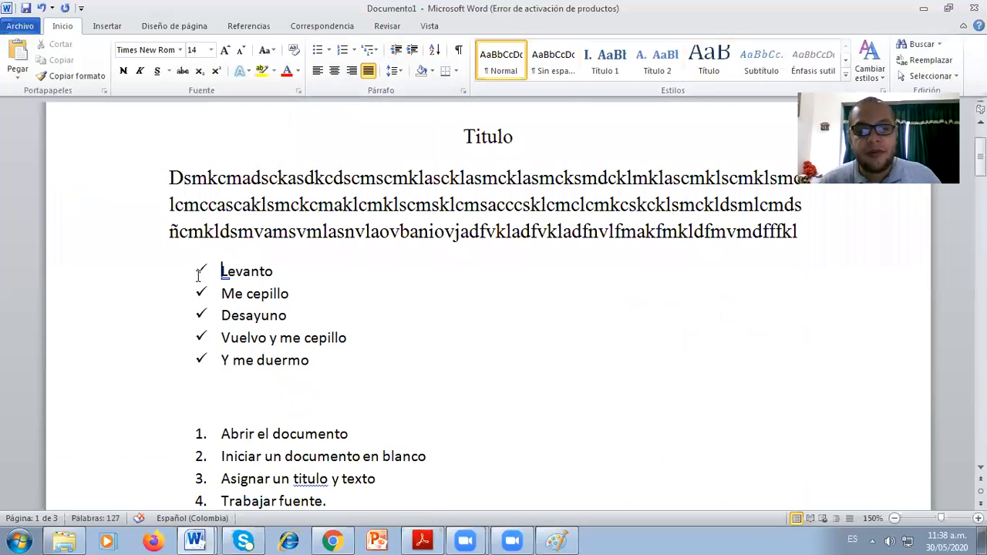
shift+click(455, 488)
key(Delete)
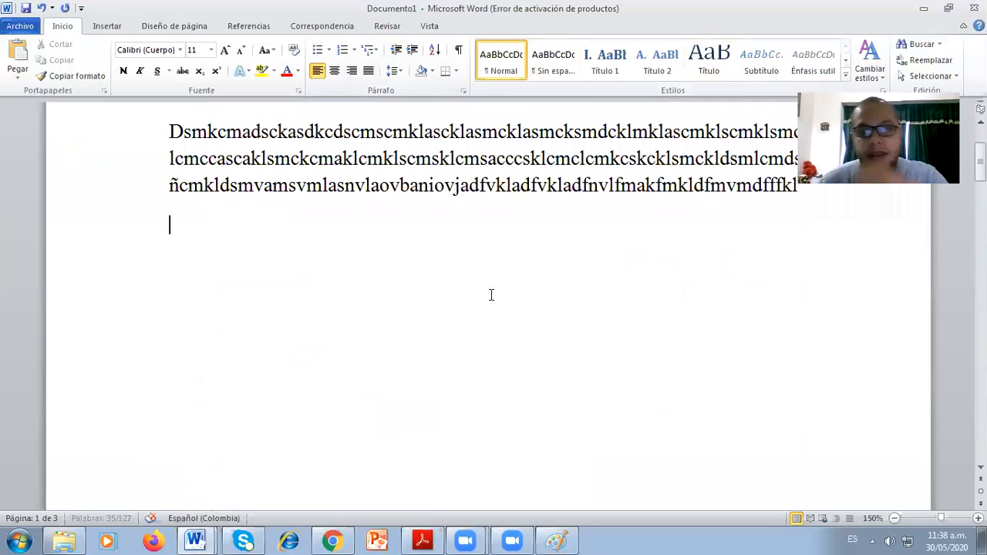
scroll(576, 224, up, 2)
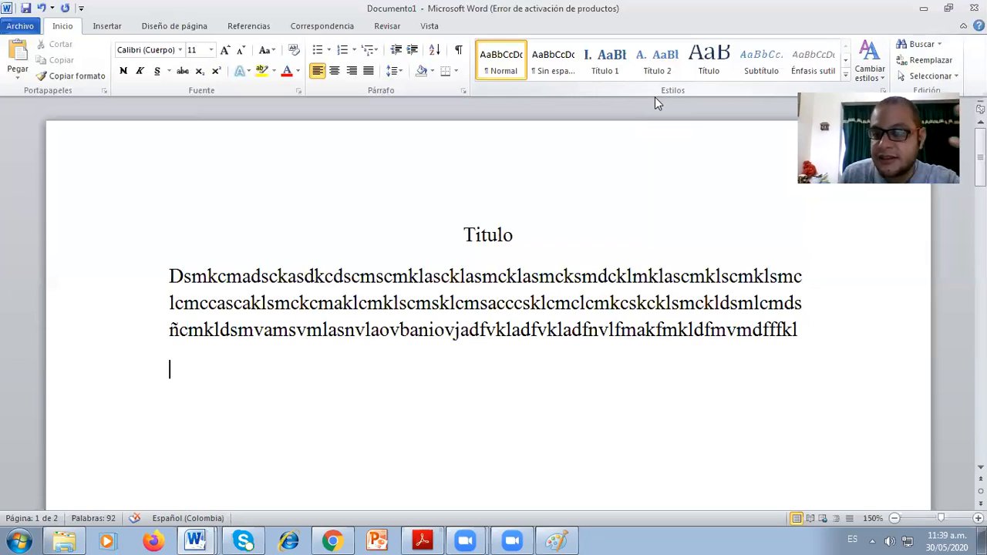
Enter PONQUE RAMO on the line below the paragraph and apply the Título 1 style to it.
click(846, 76)
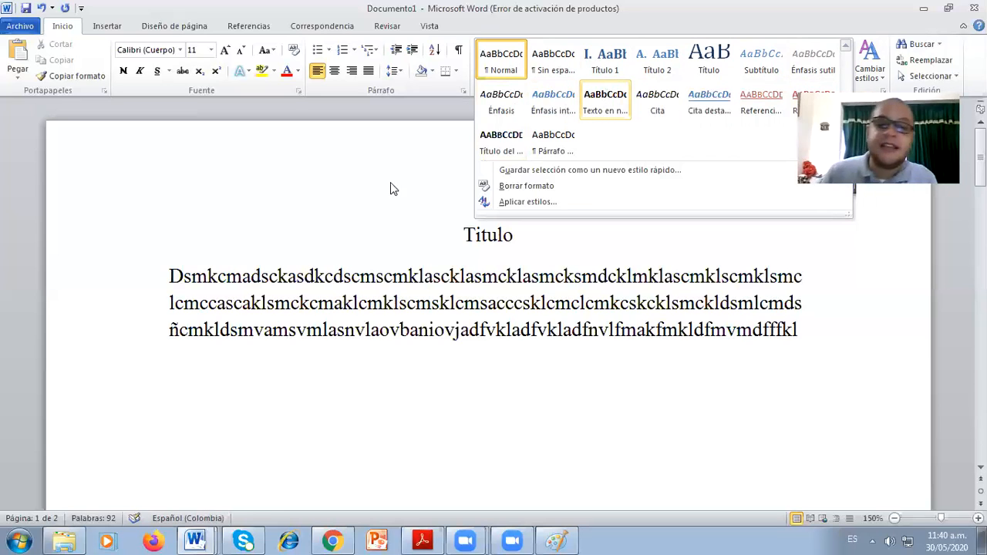
click(462, 147)
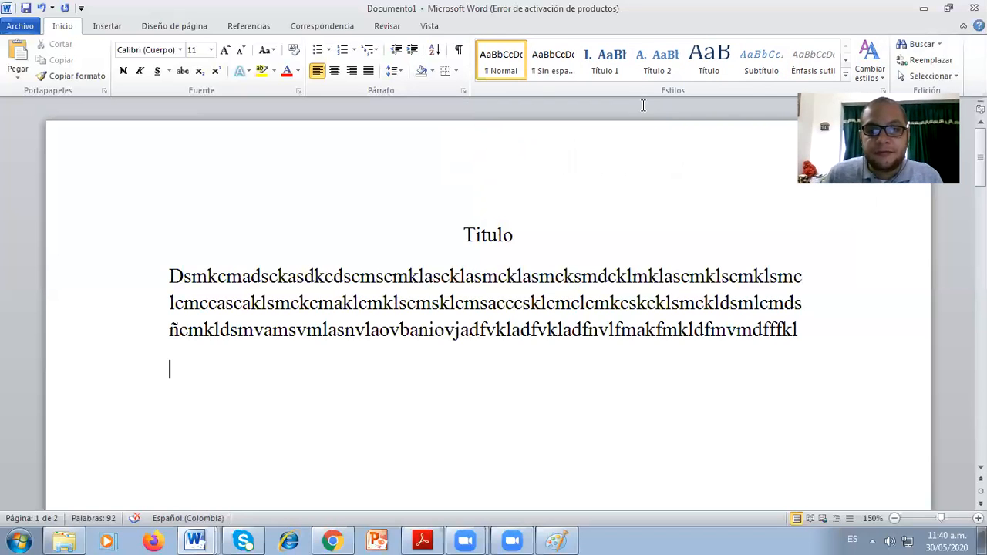
scroll(582, 131, down, 1)
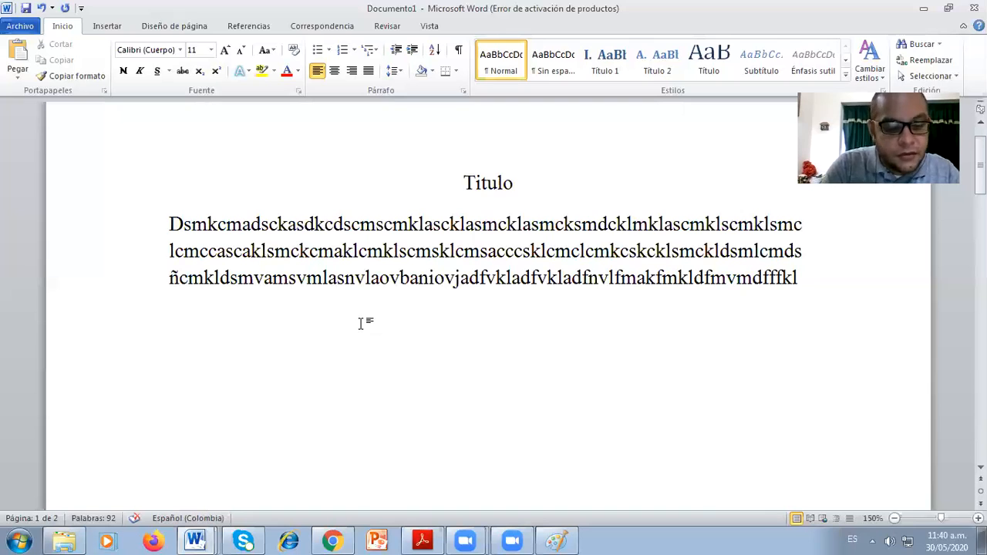
text(PONQUE RAMO)
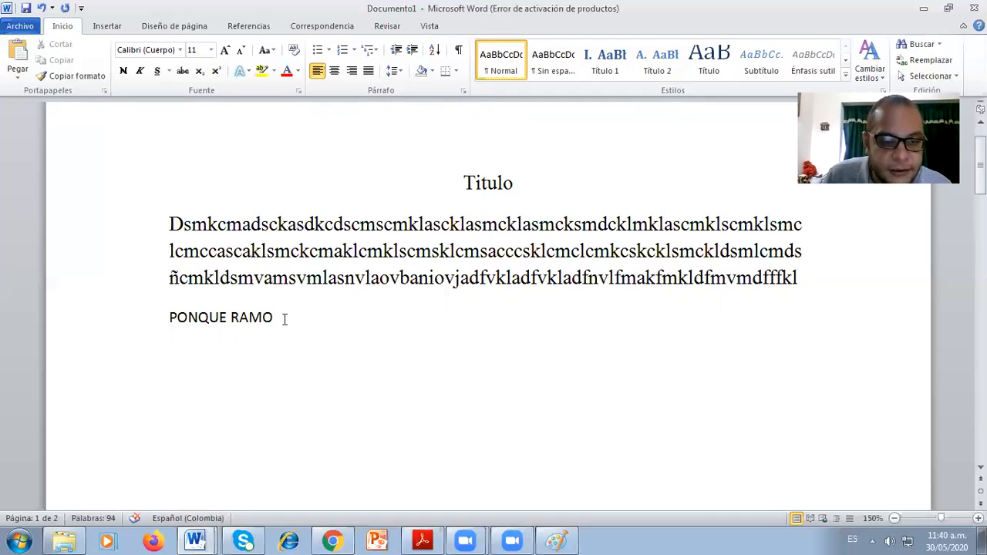
drag(136, 334, 301, 365)
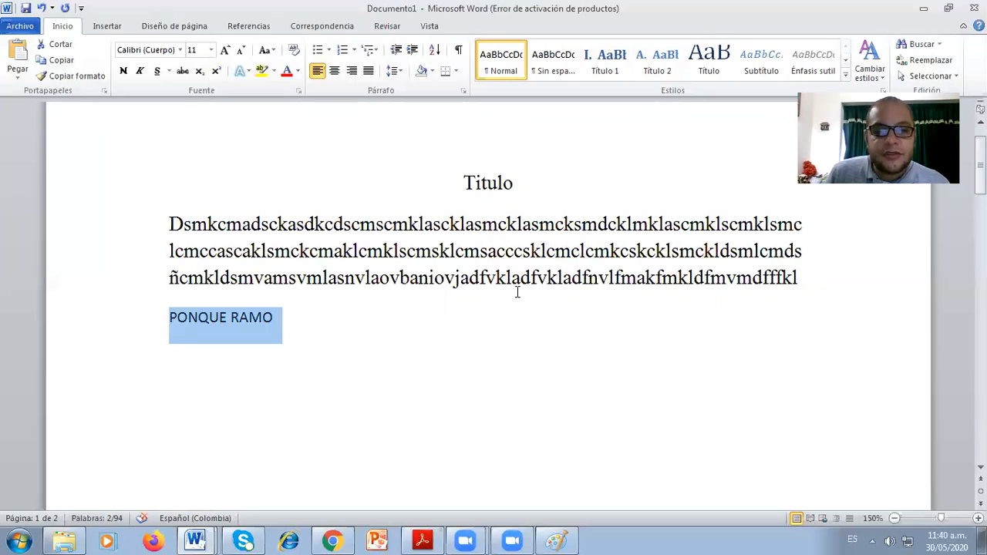
click(609, 65)
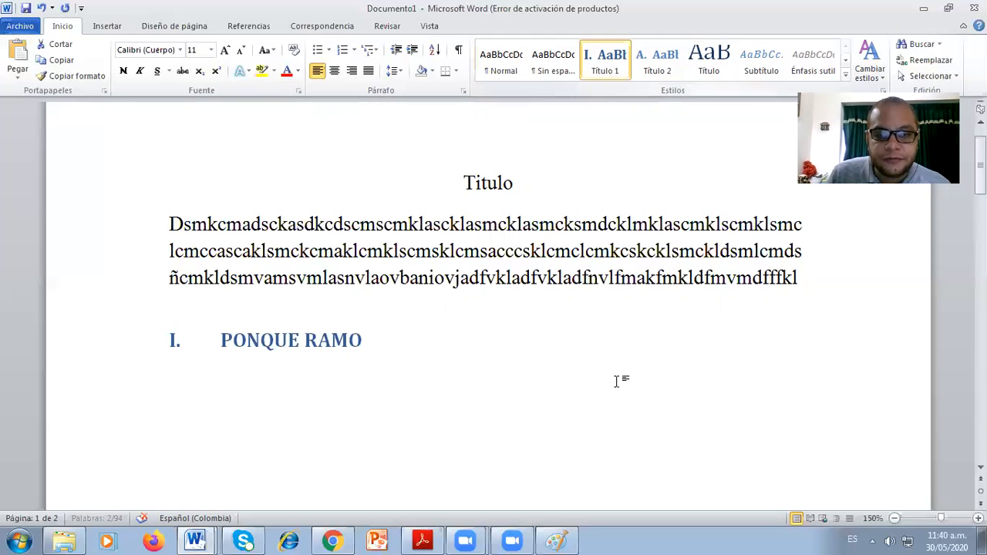
Add blank lines in the Normal style below the PONQUE RAMO heading and leave the cursor on the last one.
click(389, 357)
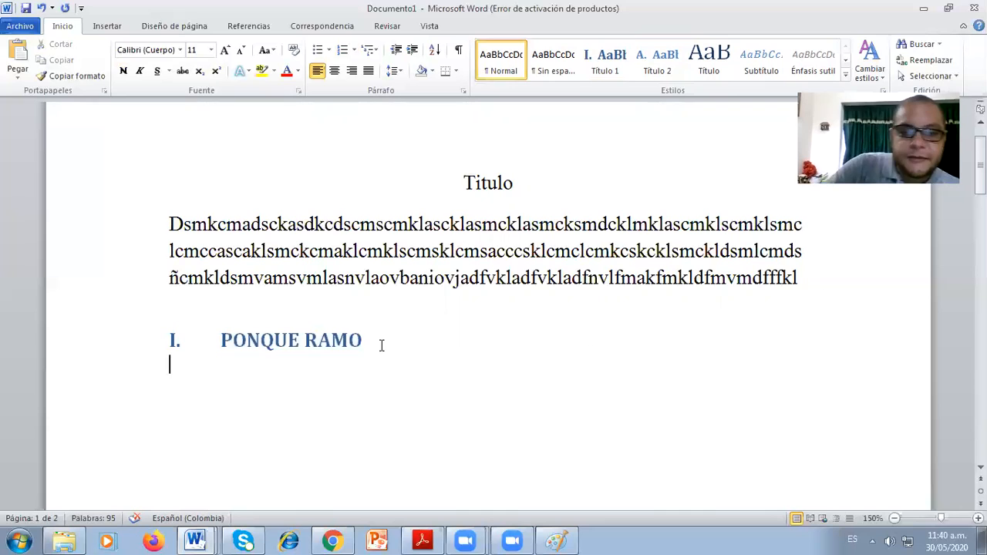
key(BackSpace)
key(Return)
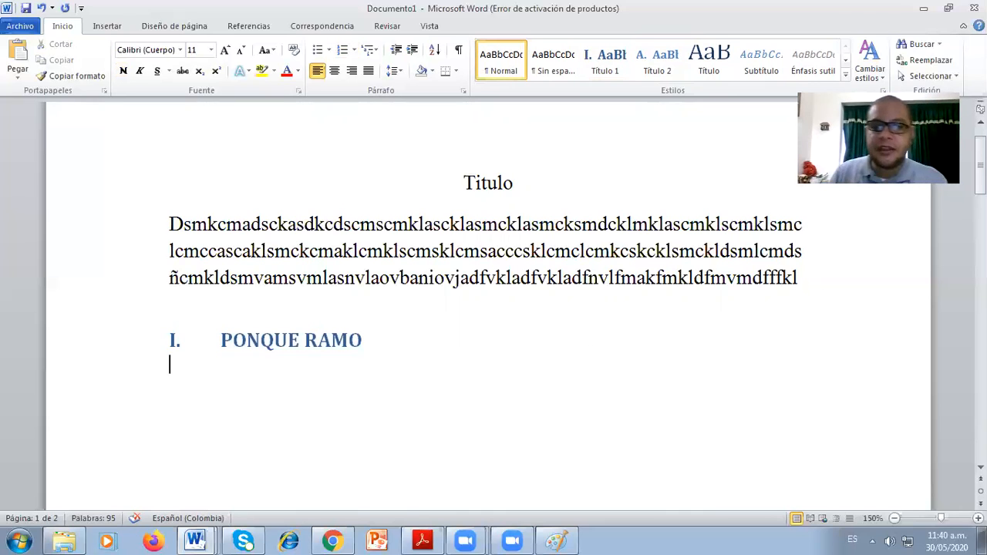
key(Return)
click(621, 66)
key(ctrl+z)
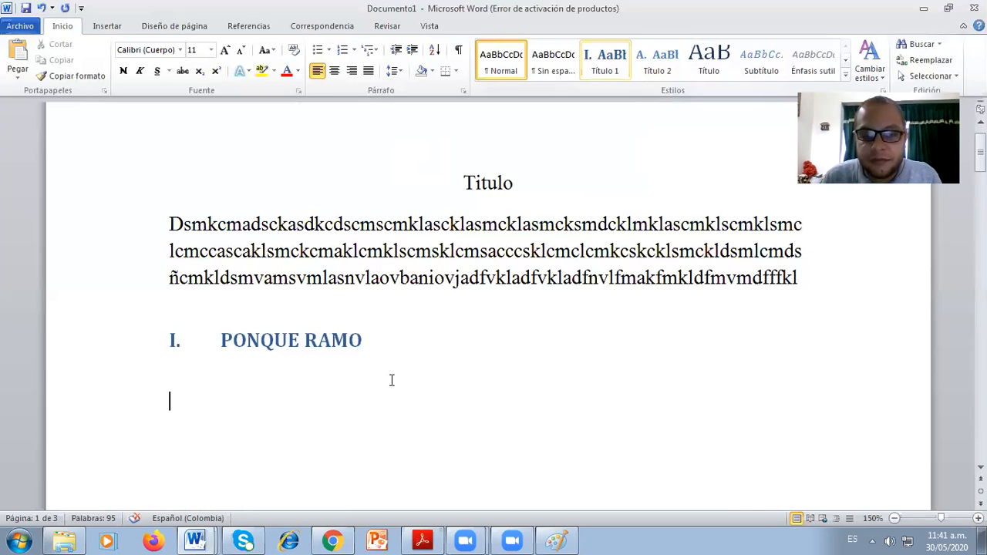
Insert a table of contents in the Tabla automática 1 format below the PONQUE RAMO heading.
click(249, 26)
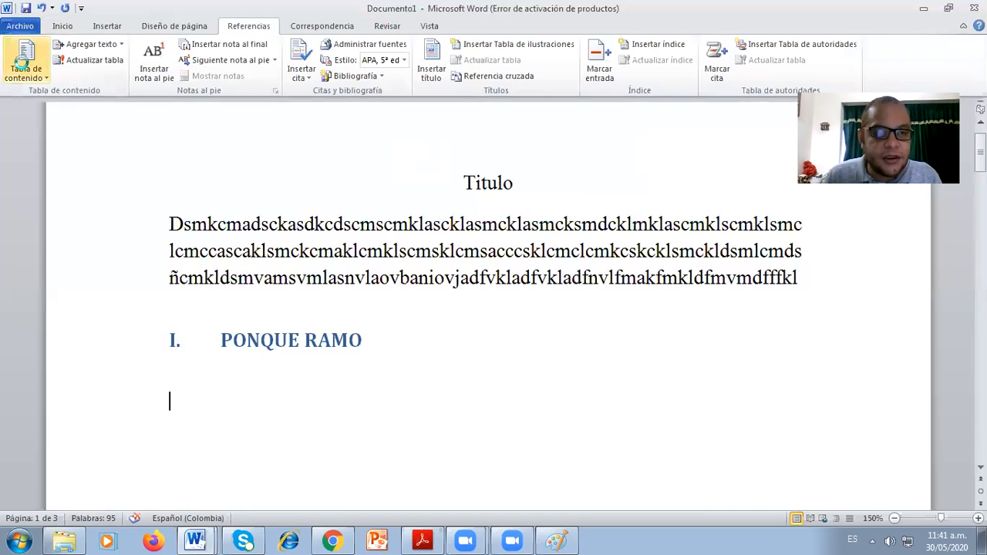
click(21, 60)
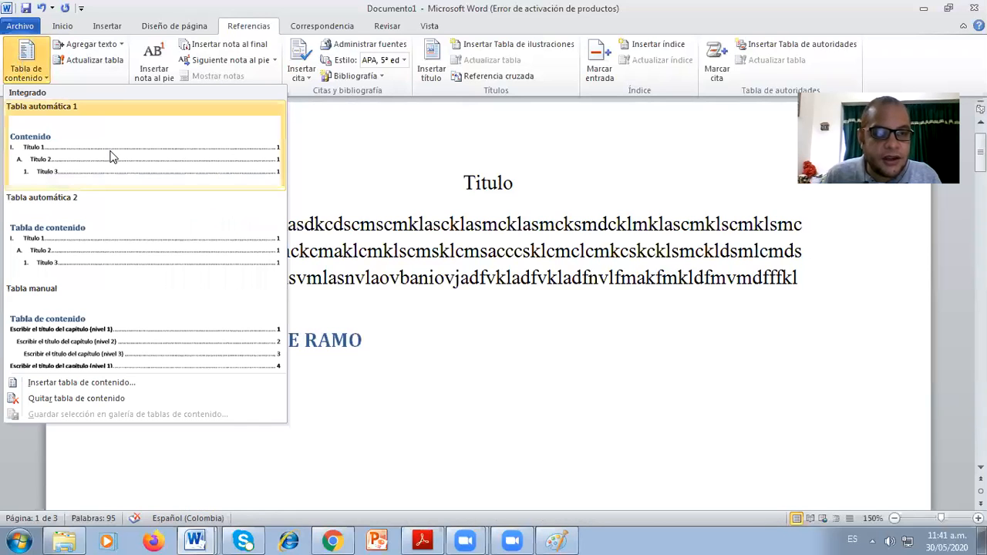
click(107, 157)
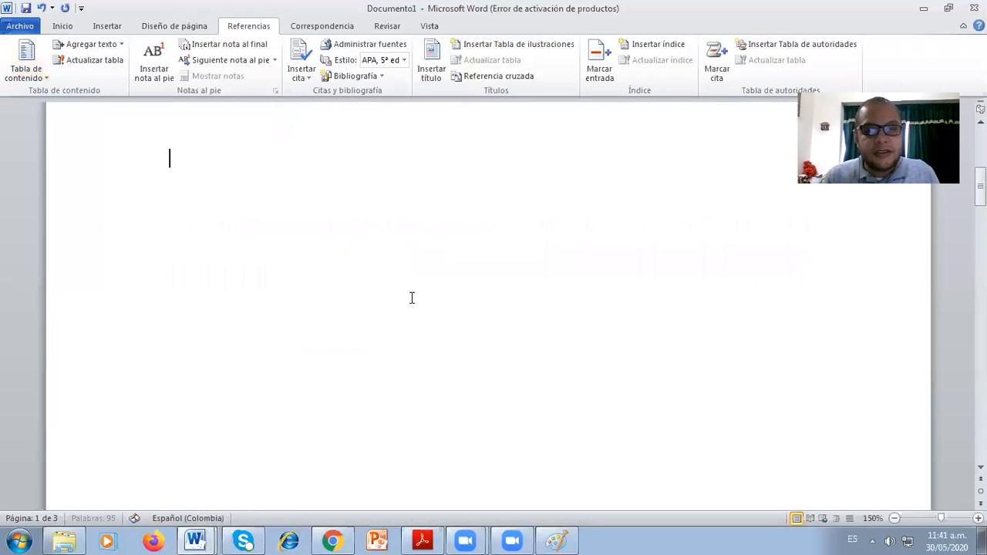
scroll(455, 268, up, 4)
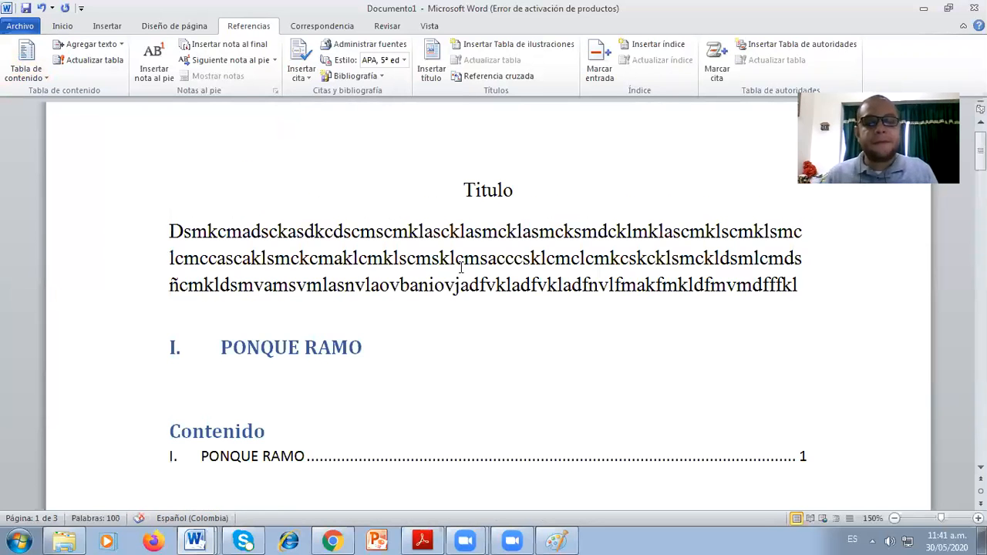
scroll(461, 266, down, 1)
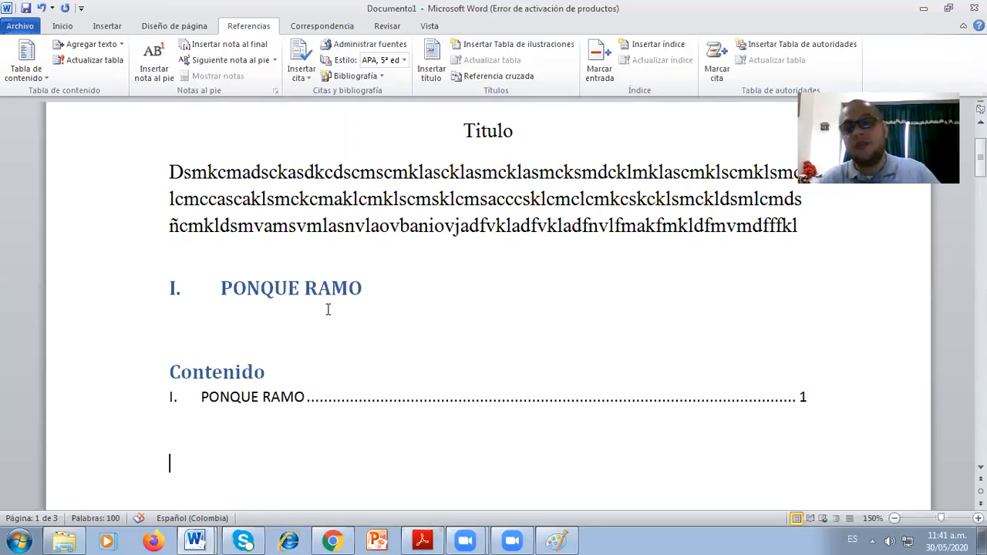
Apply the Título 1 style to the Titulo line above the paragraph.
click(65, 27)
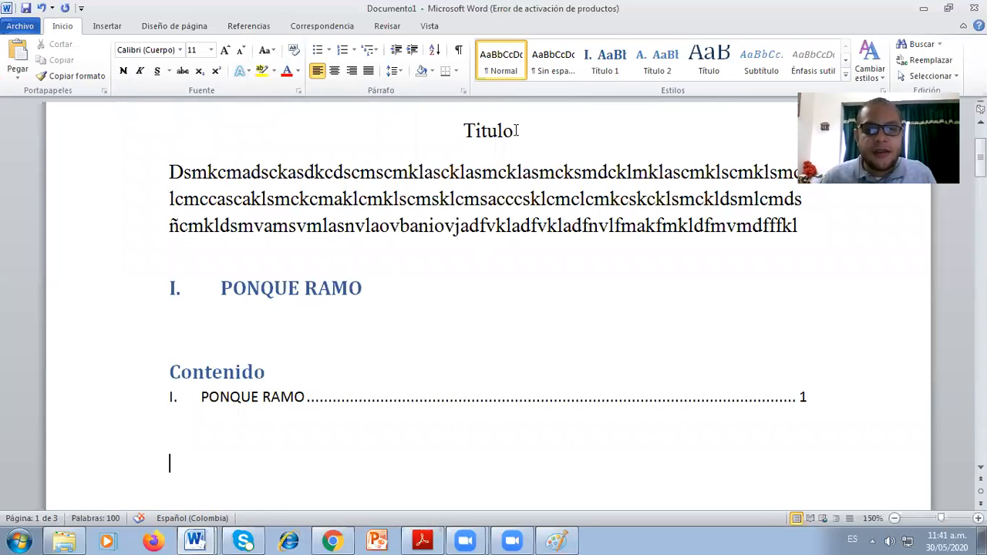
double_click(427, 133)
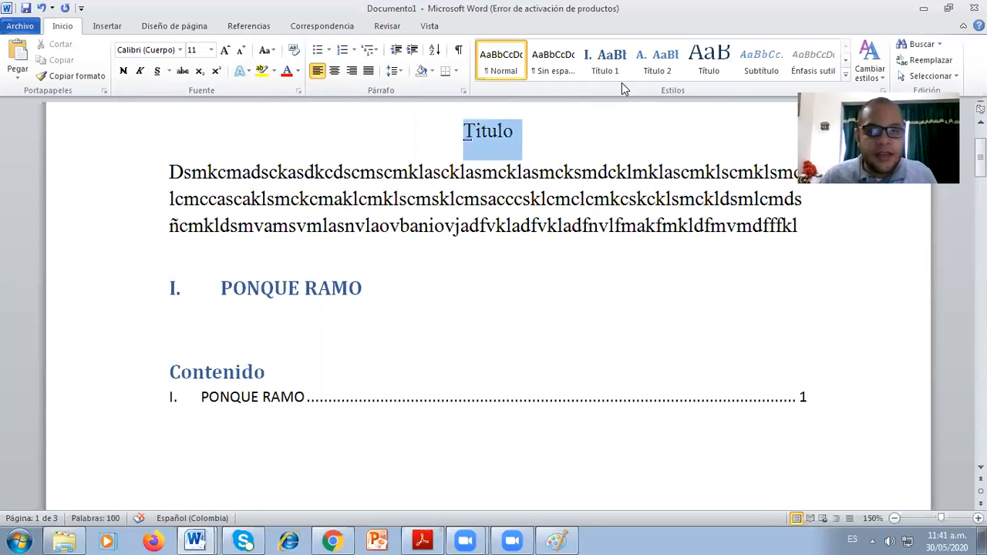
click(617, 63)
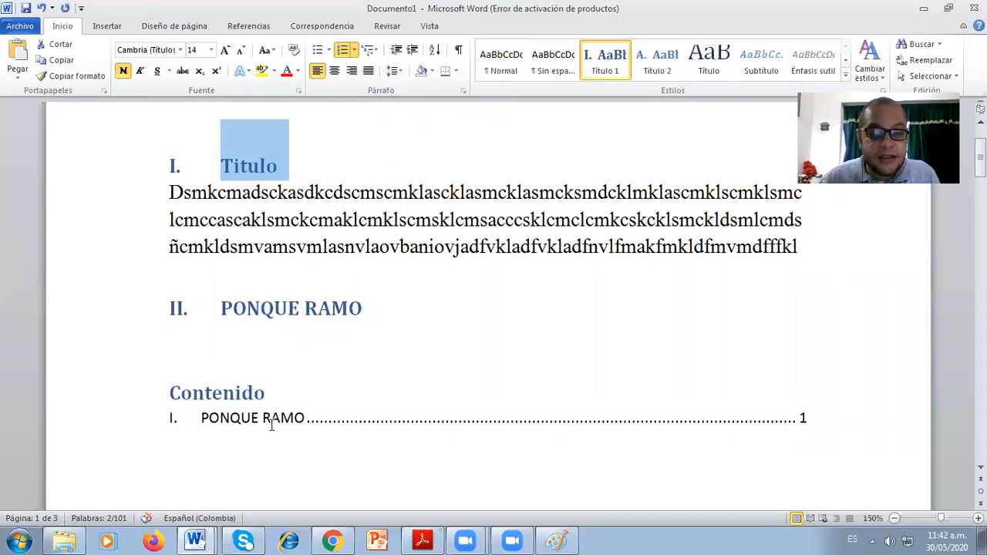
Update the Contenido table of contents to include the Titulo heading.
click(233, 363)
click(248, 350)
click(494, 268)
click(491, 291)
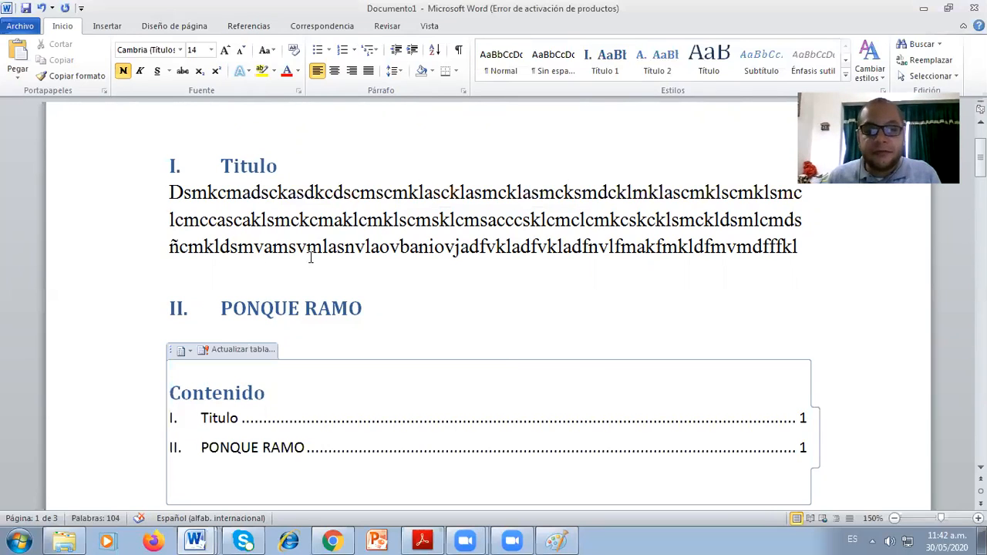
Compare the updated table of contents with the document's headings and examine the quick style gallery without applying a style.
scroll(213, 215, down, 3)
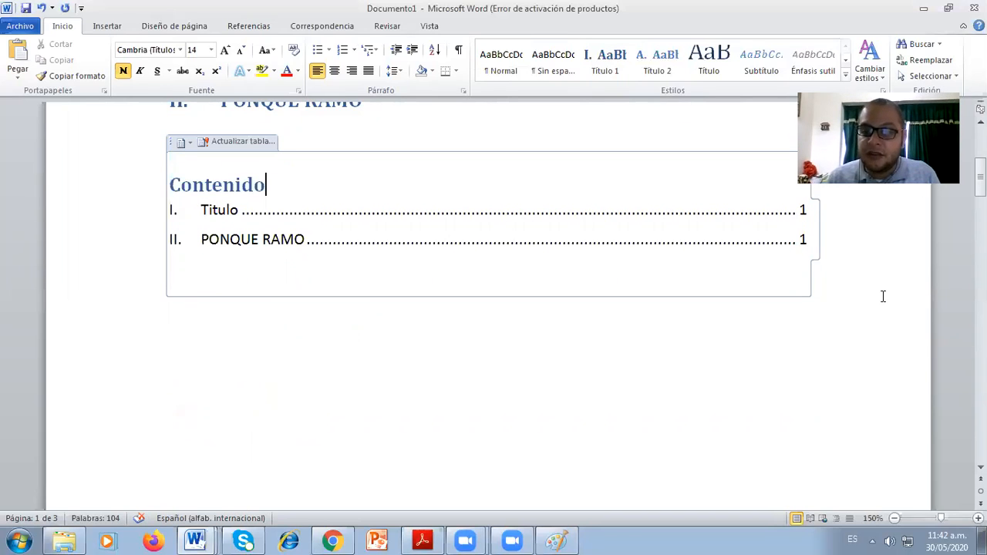
scroll(882, 296, up, 2)
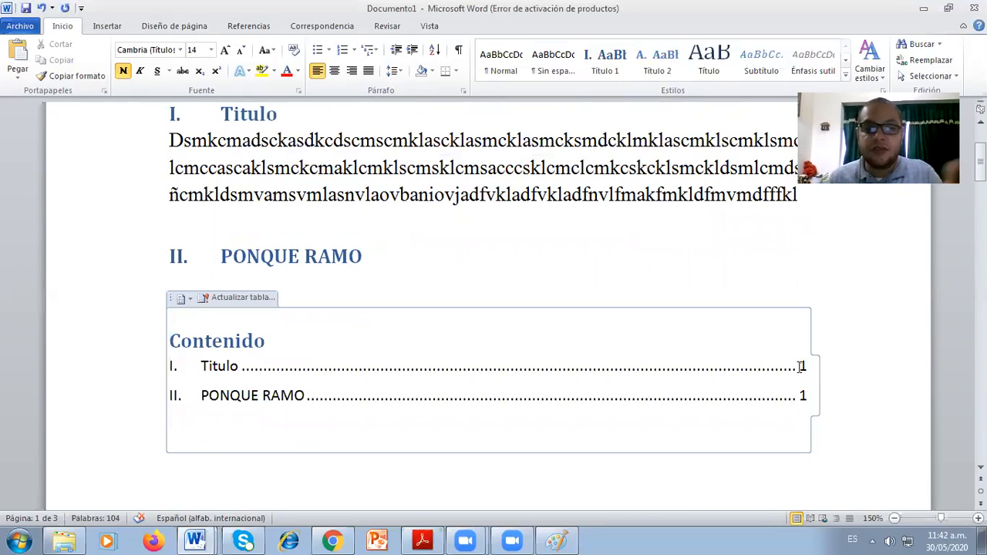
scroll(798, 367, down, 3)
scroll(334, 325, up, 5)
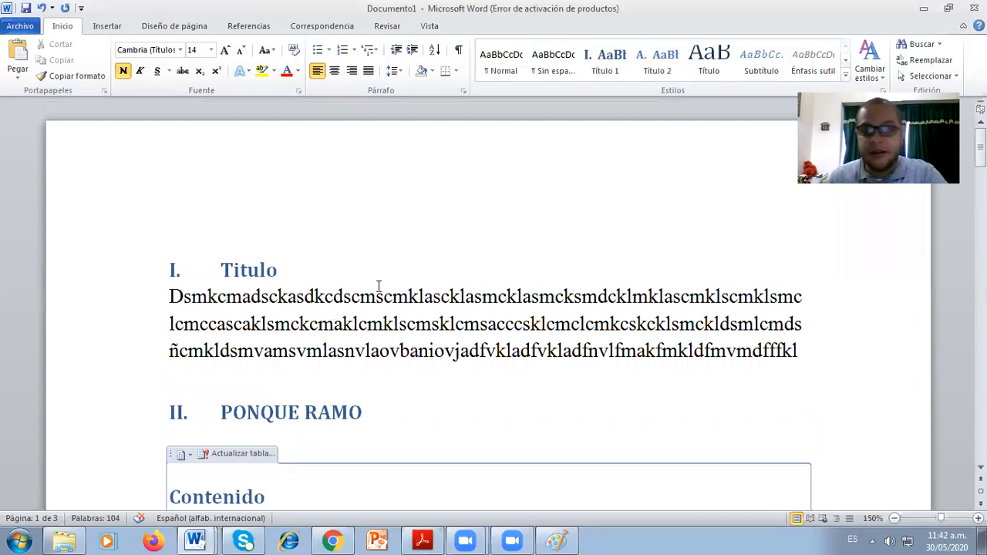
scroll(378, 282, down, 8)
scroll(390, 286, up, 8)
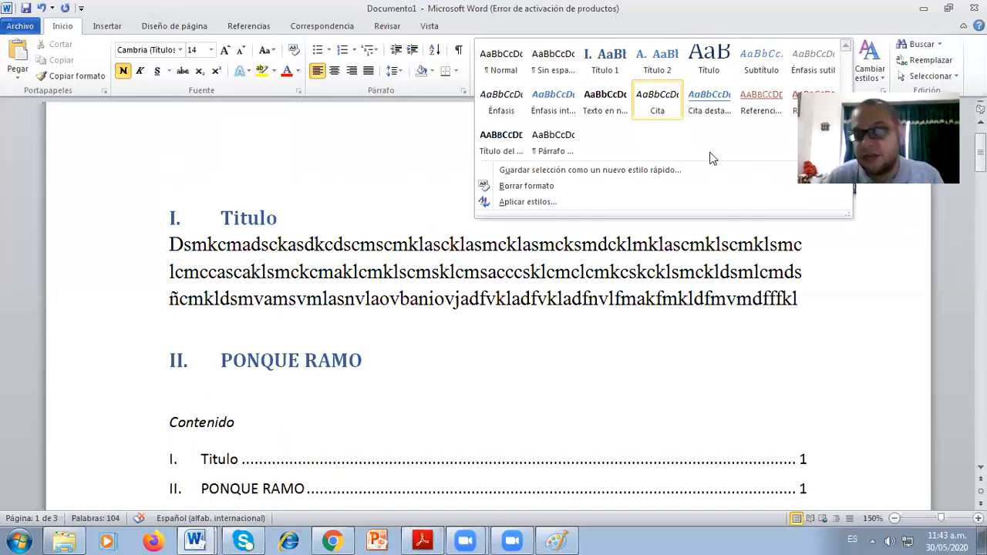
click(748, 313)
Delete the two headings, the paragraph and the table of contents to leave the first page empty.
mouse_move(175, 218)
mouse_down()
mouse_move(263, 268)
mouse_move(127, 267)
mouse_move(165, 214)
mouse_up()
click(214, 185)
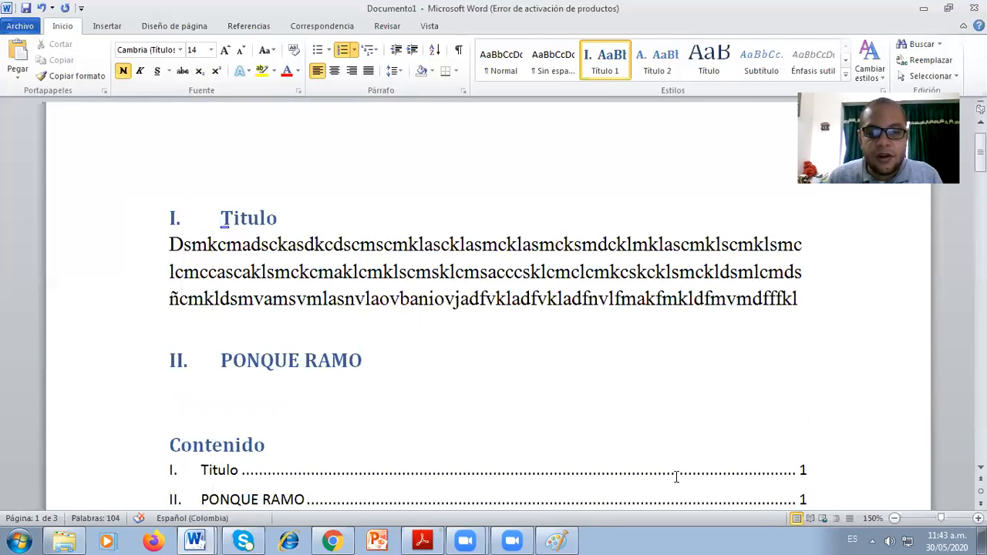
key(ctrl+a)
scroll(655, 449, down, 1)
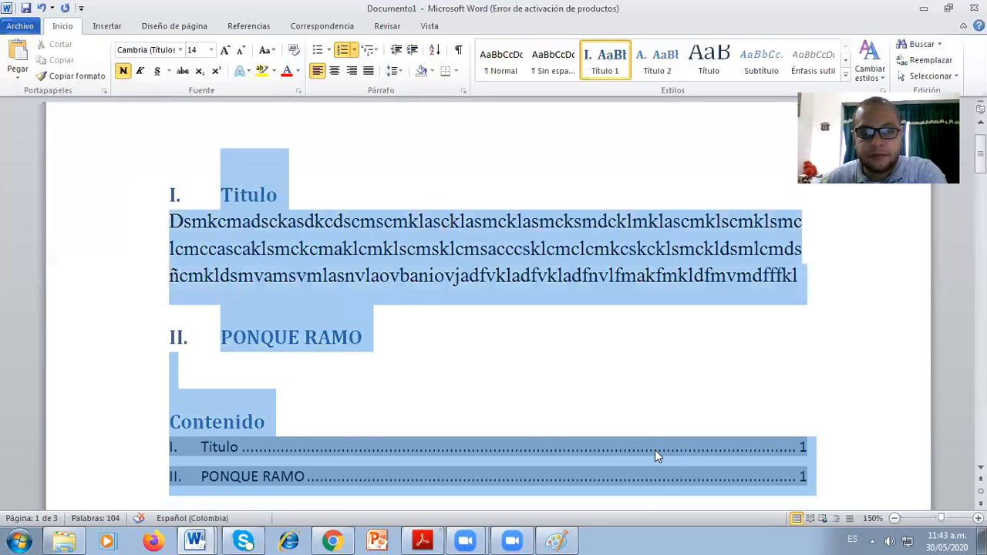
key(Delete)
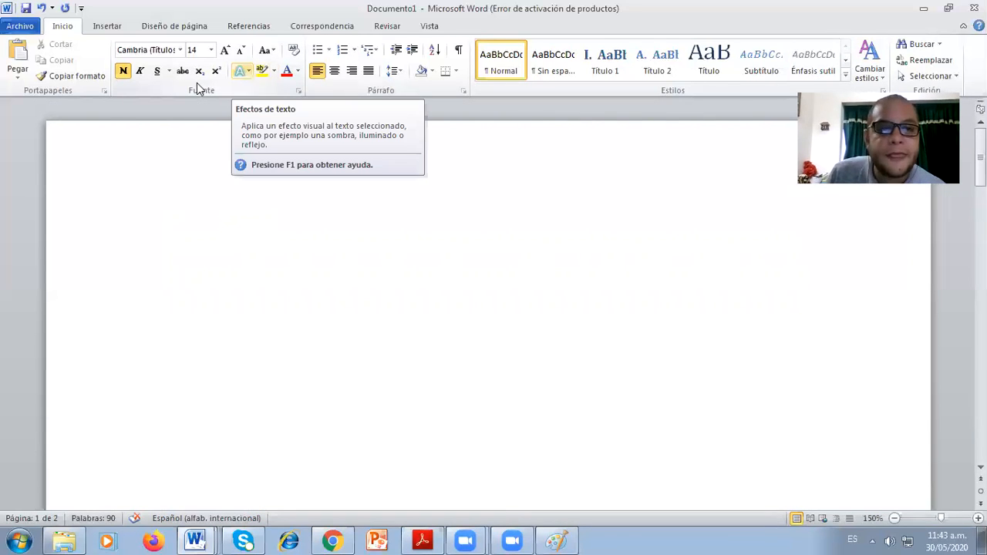
click(114, 32)
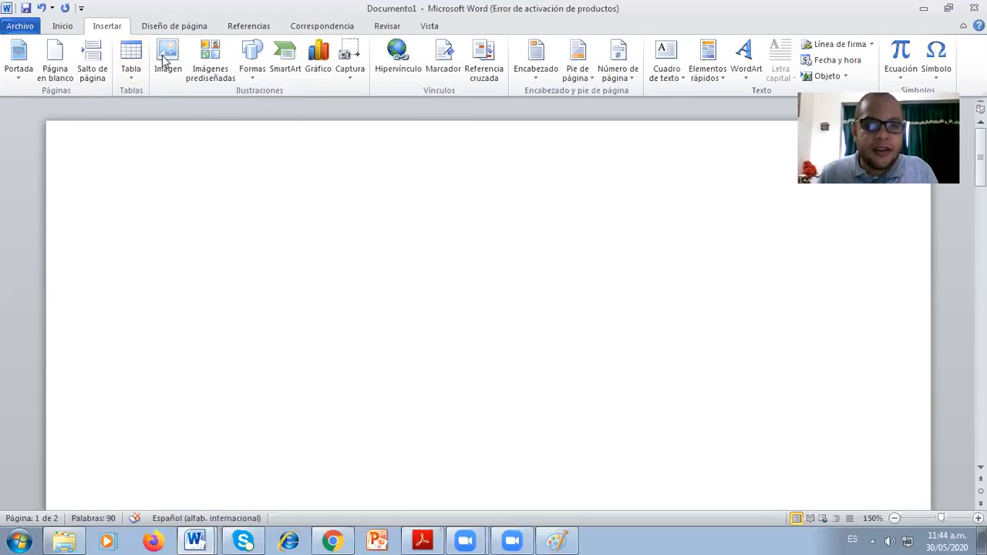
click(65, 25)
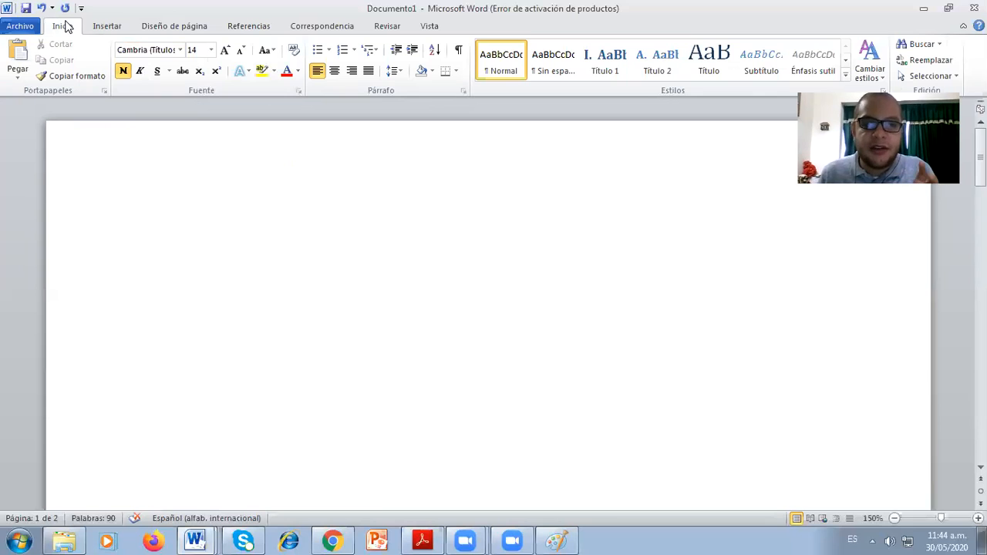
Switch to Microsoft Excel 2010 with a blank workbook and dismiss the Office activation wizard.
click(106, 27)
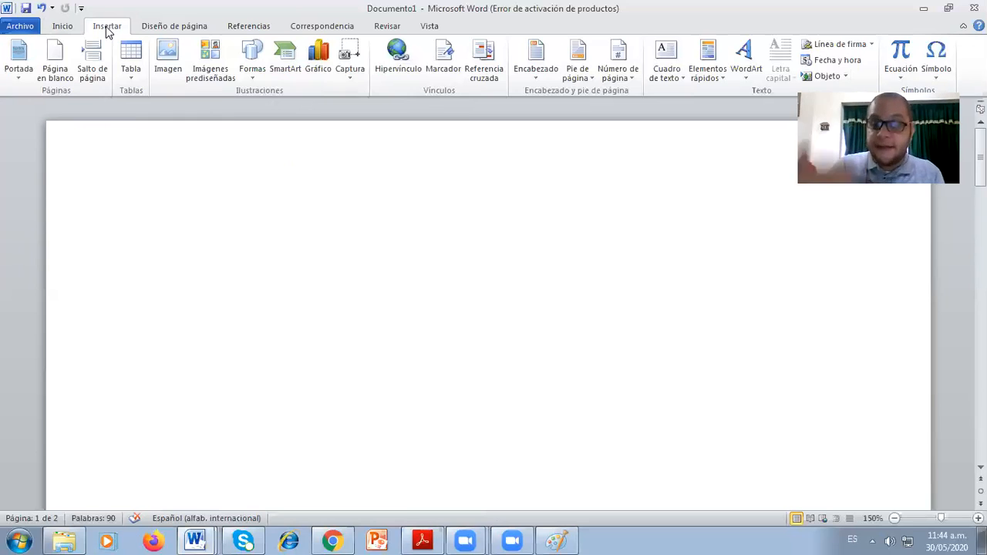
click(131, 71)
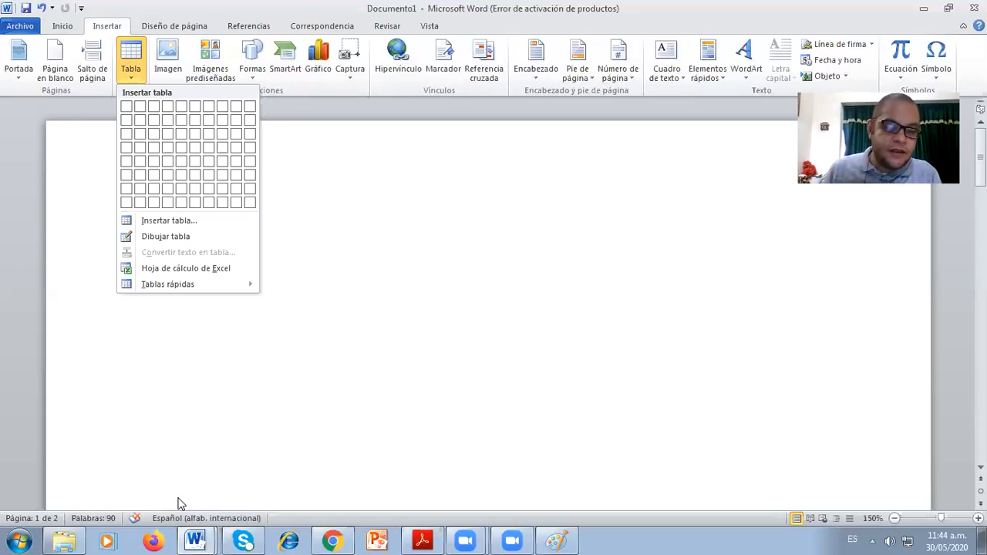
click(20, 541)
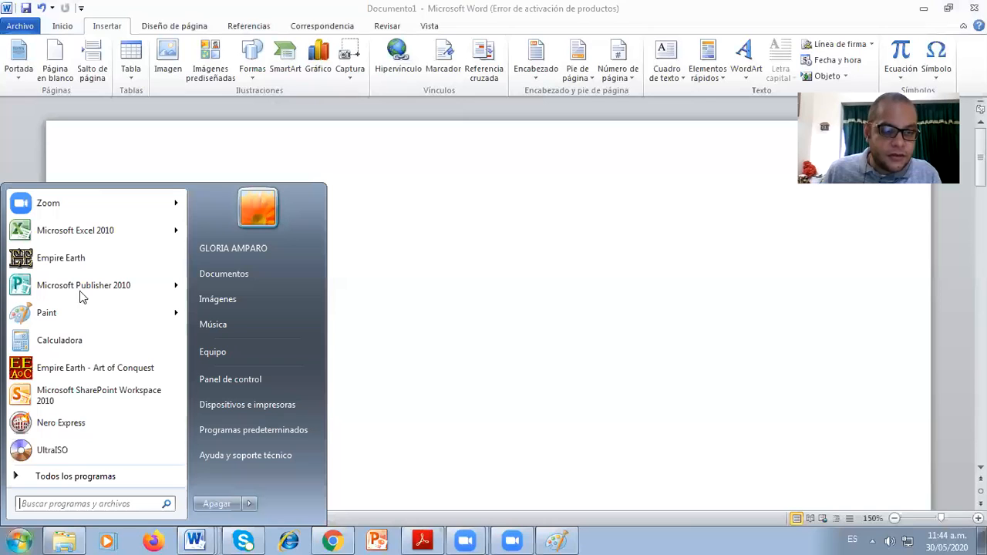
click(83, 231)
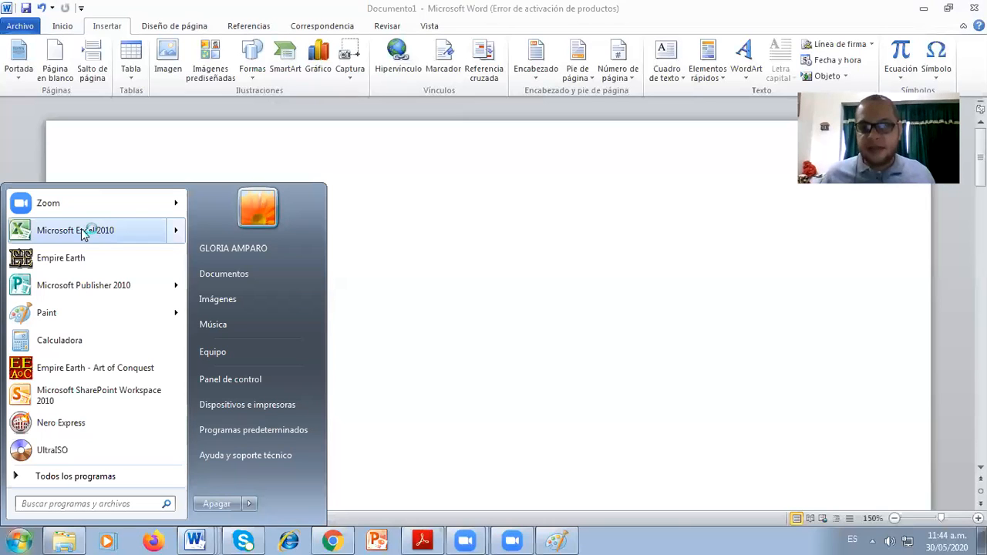
click(84, 233)
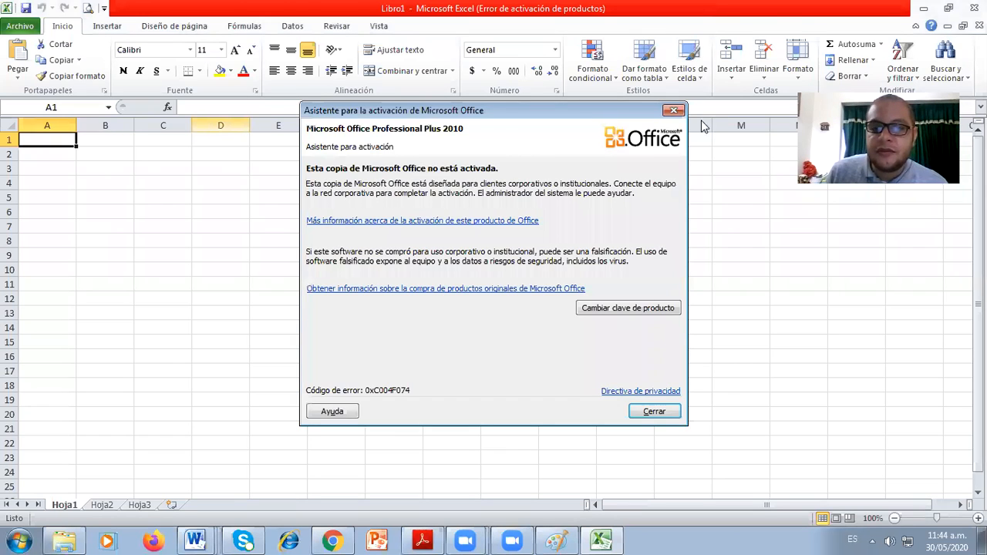
click(674, 110)
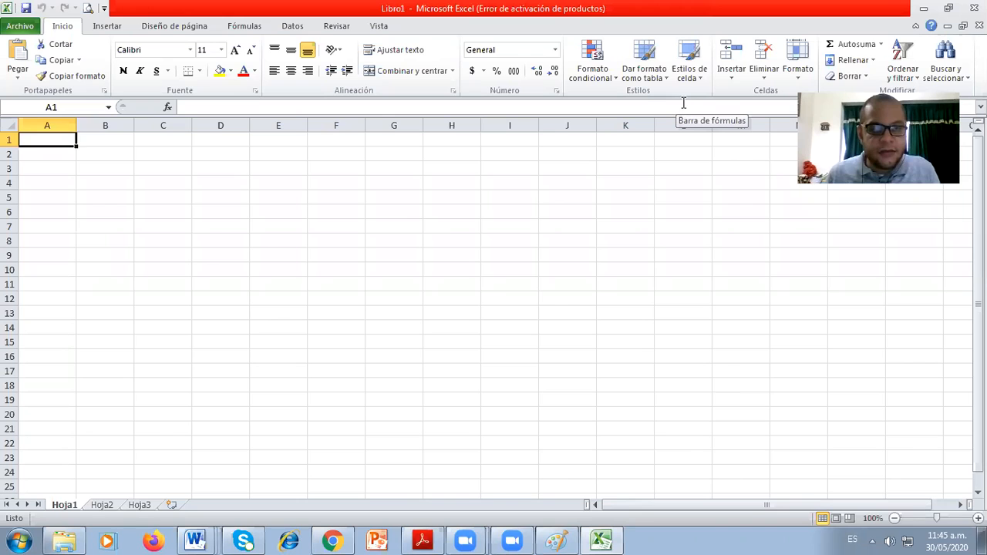
Highlight several whole columns of Hoja1 one after another, including B, E and F, to illustrate what a column is.
click(104, 125)
click(148, 124)
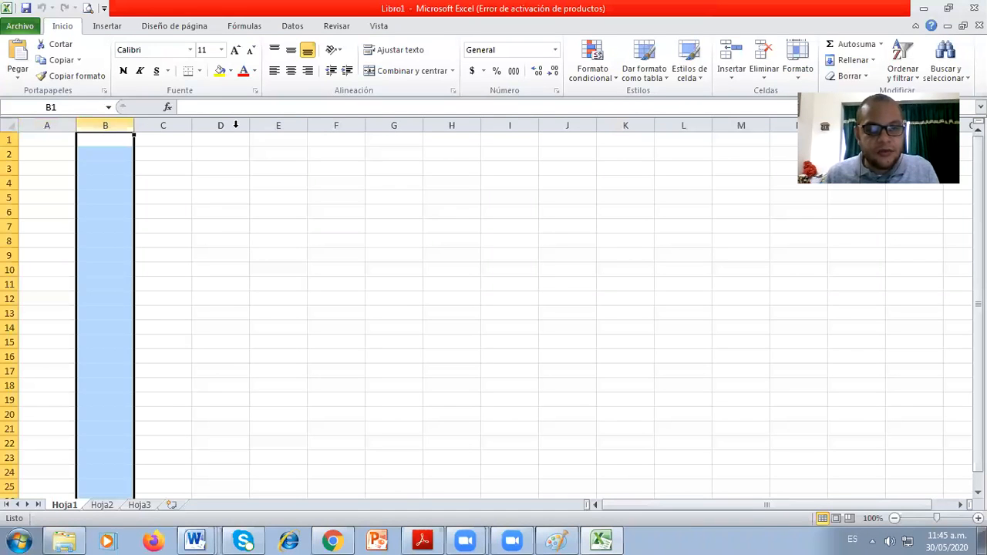
click(279, 125)
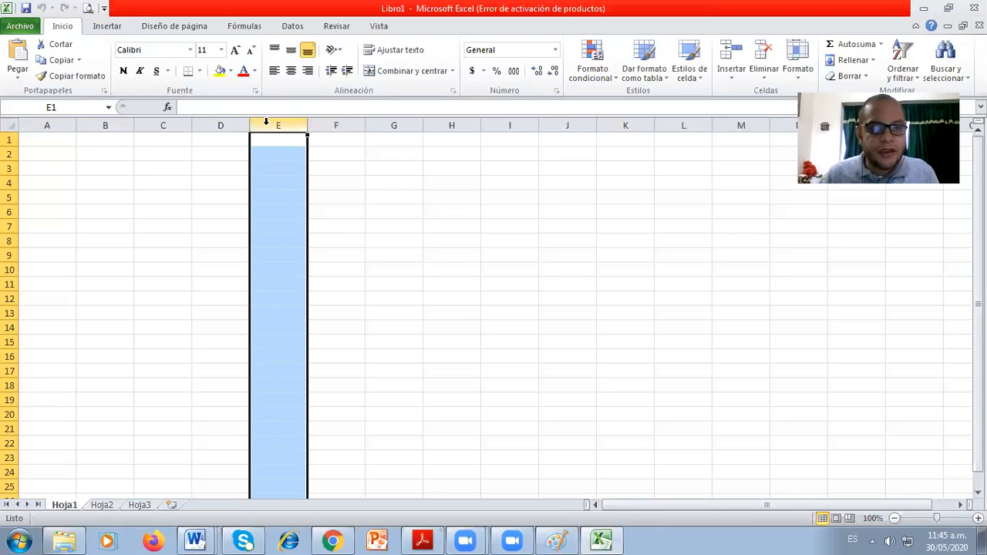
click(92, 125)
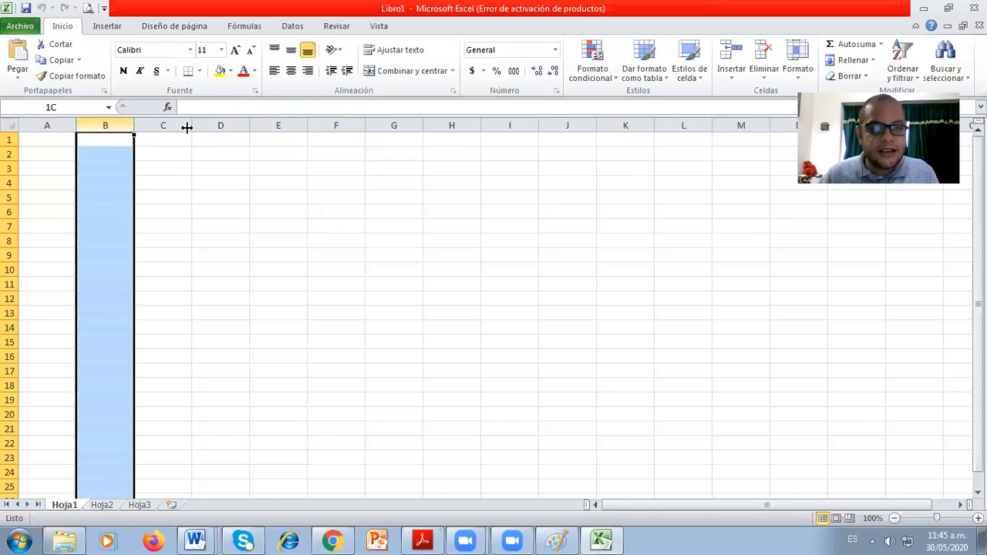
click(224, 125)
click(330, 124)
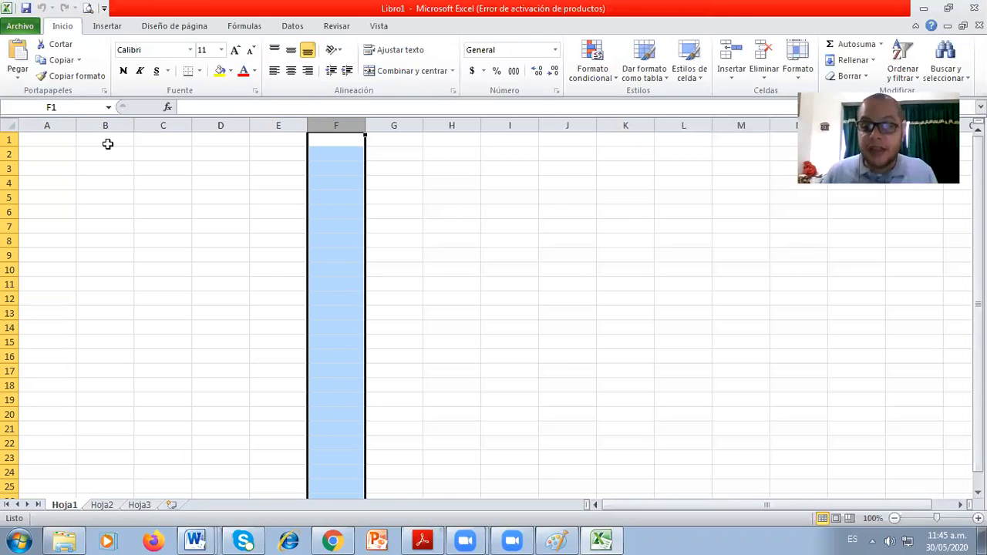
Highlight rows 2 to 5 one after another to illustrate what a row is, and close the workbook without saving.
click(10, 154)
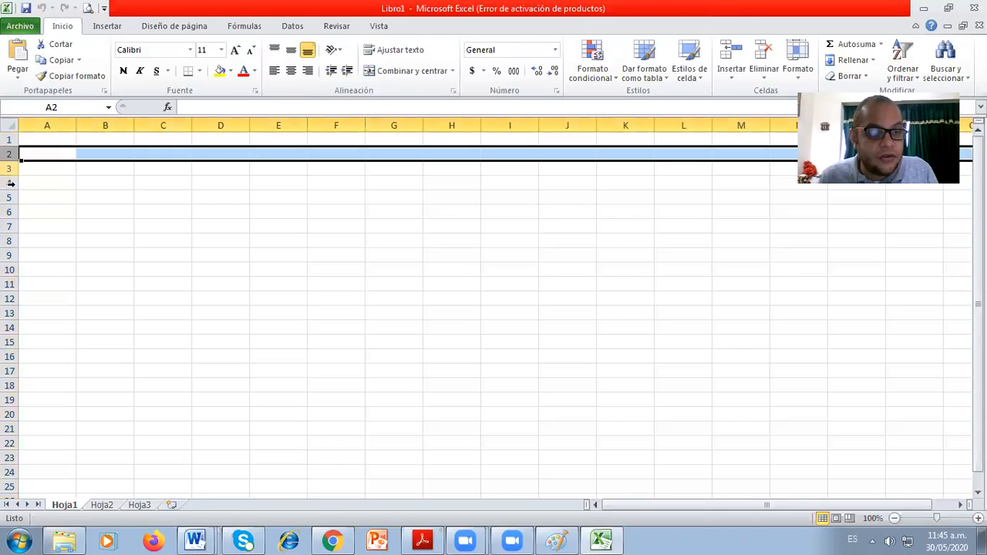
click(9, 171)
click(9, 188)
click(10, 200)
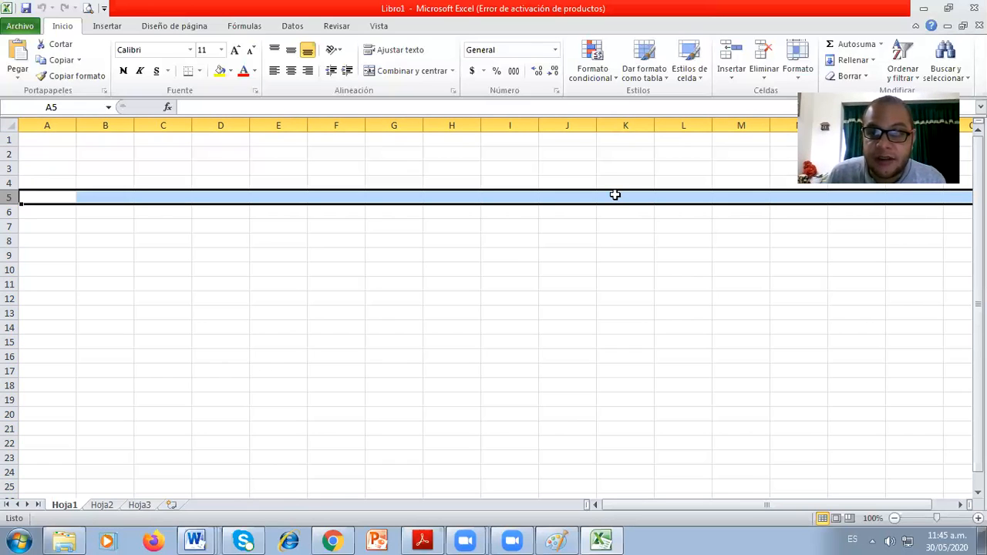
click(973, 8)
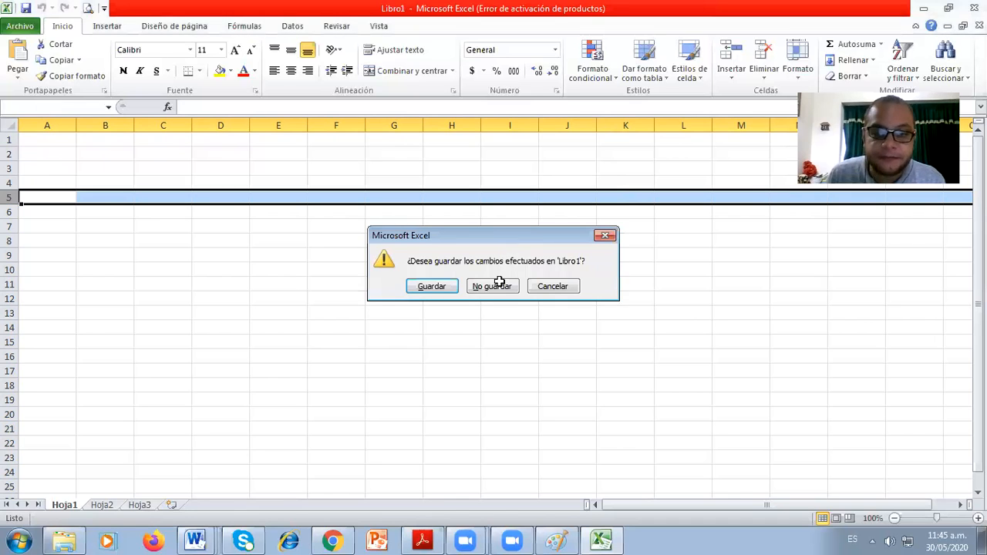
click(500, 282)
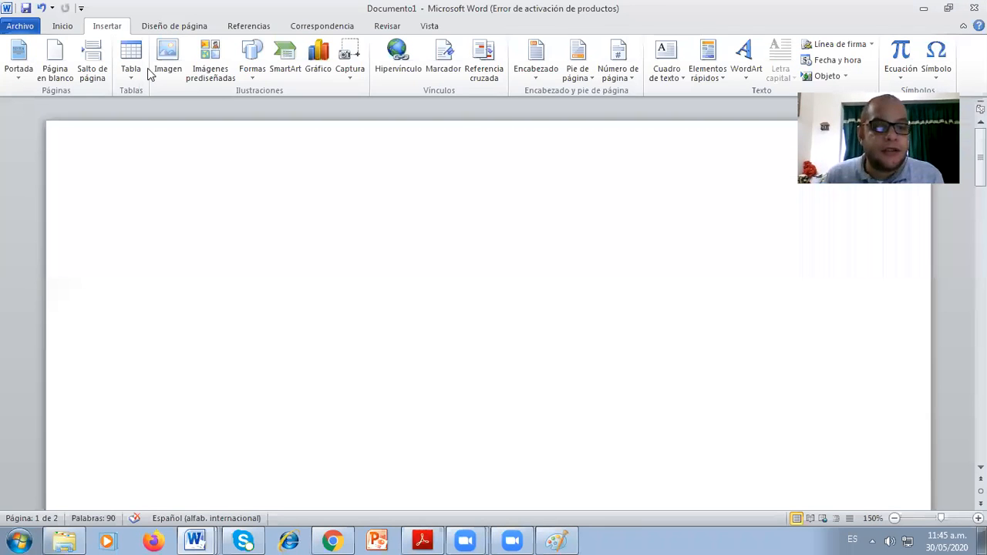
Insert a table of four columns by three rows on the empty Word page, and undo the insertion.
click(132, 77)
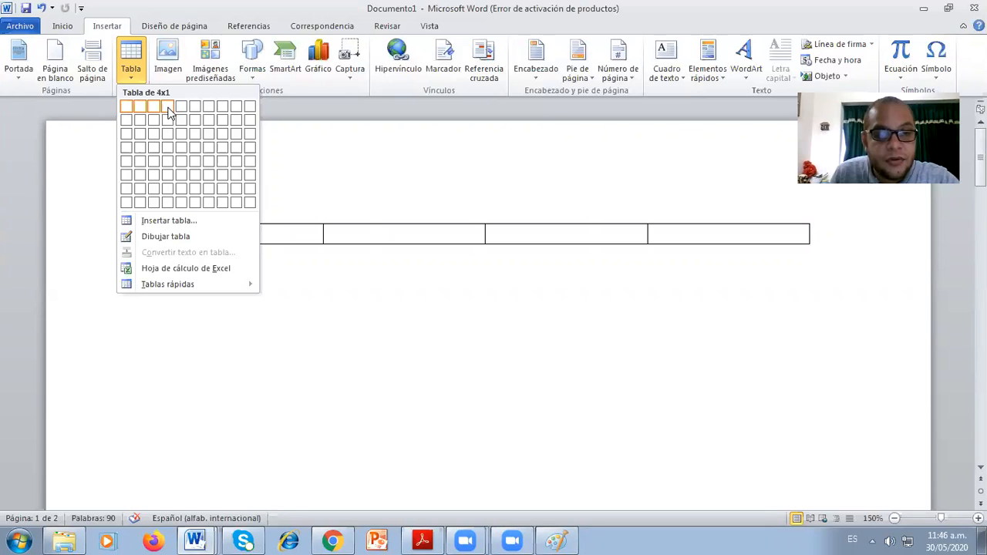
click(170, 140)
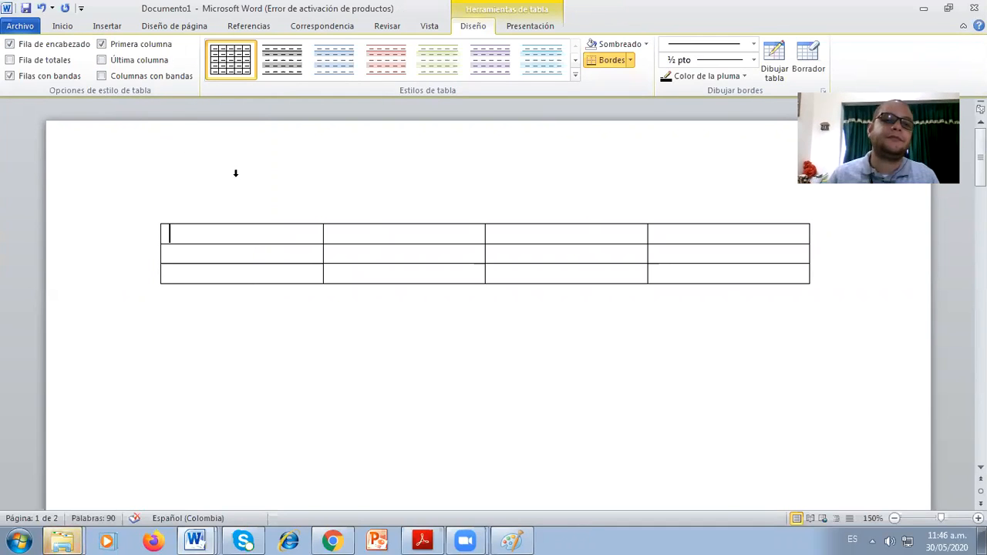
click(43, 9)
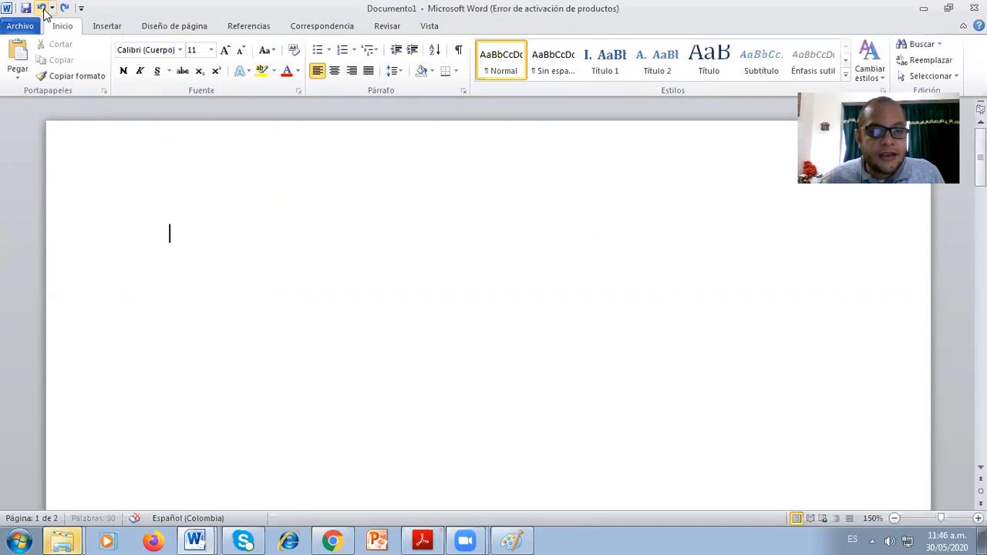
Insert a table by entering its dimensions as 4 columns and 3 rows, keeping the fixed column width on Automático.
click(108, 26)
click(131, 60)
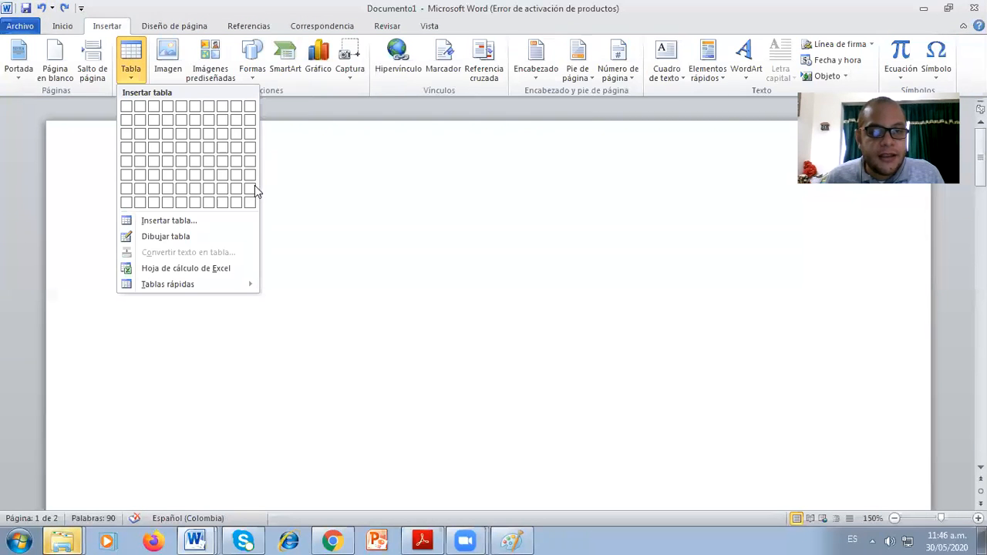
click(163, 221)
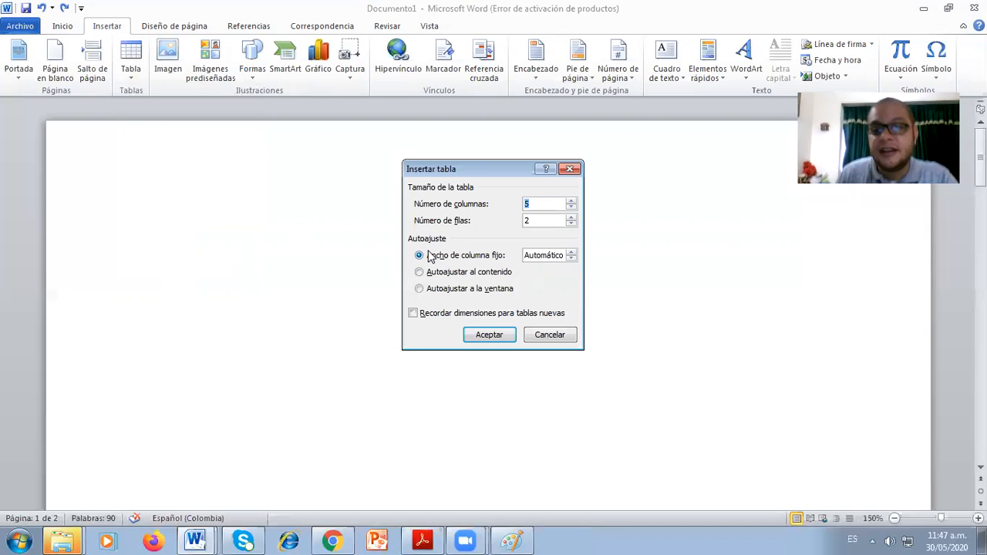
click(551, 222)
key(BackSpace)
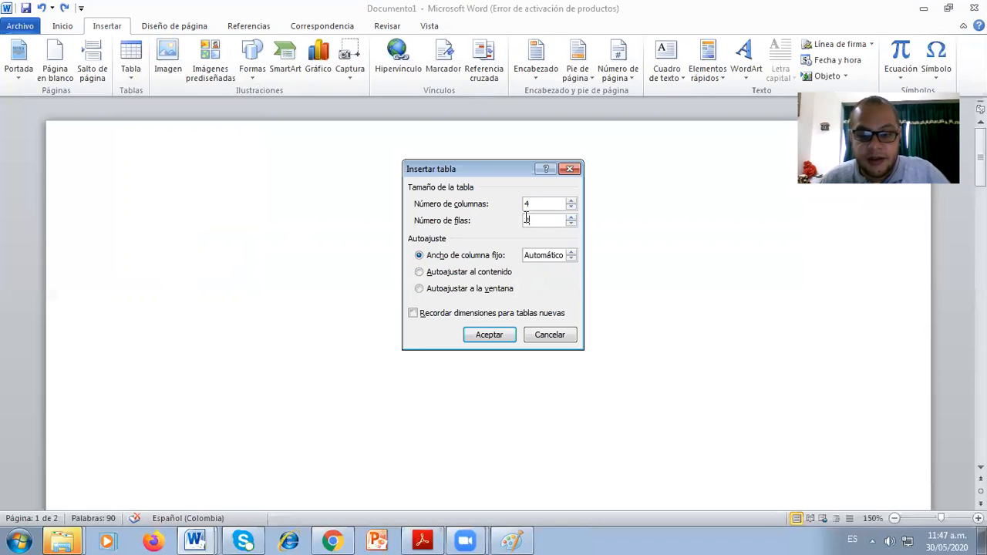
text(3)
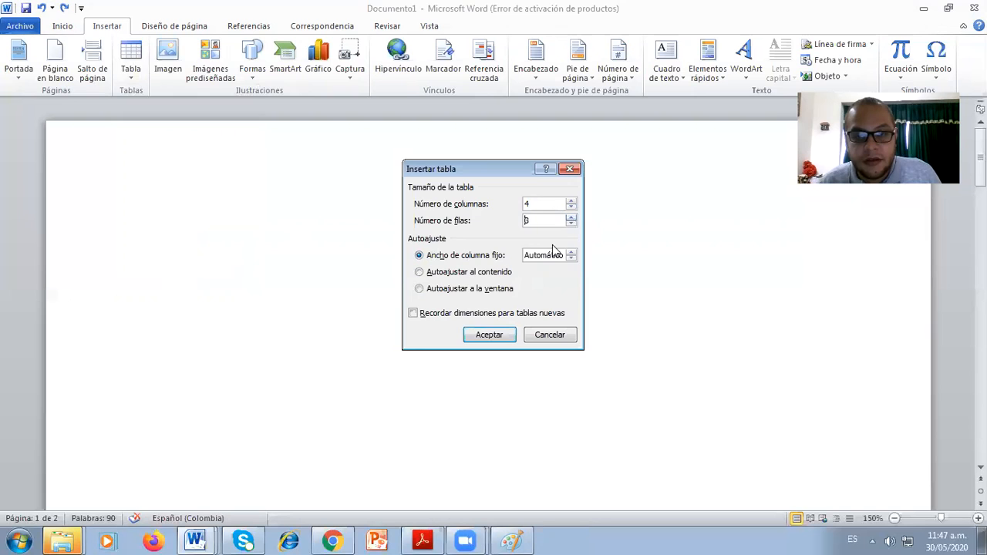
click(491, 335)
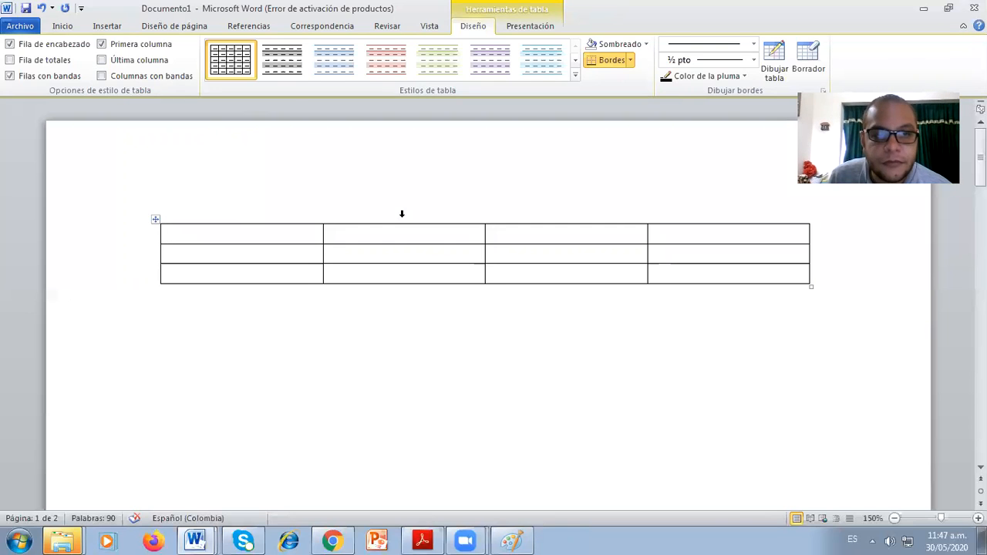
Draw the outer border of a second table freehand below the first one, spanning about the same width.
click(112, 25)
click(131, 60)
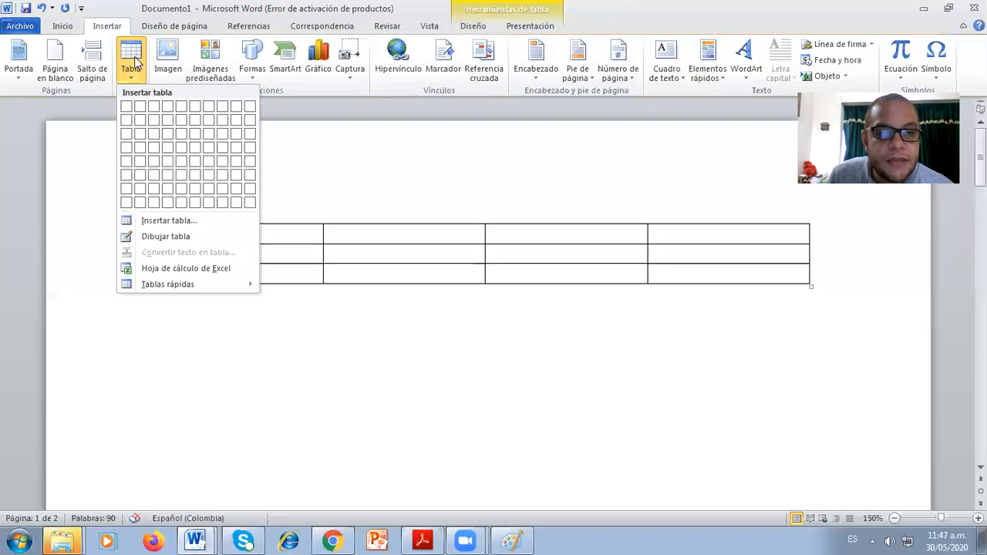
click(387, 159)
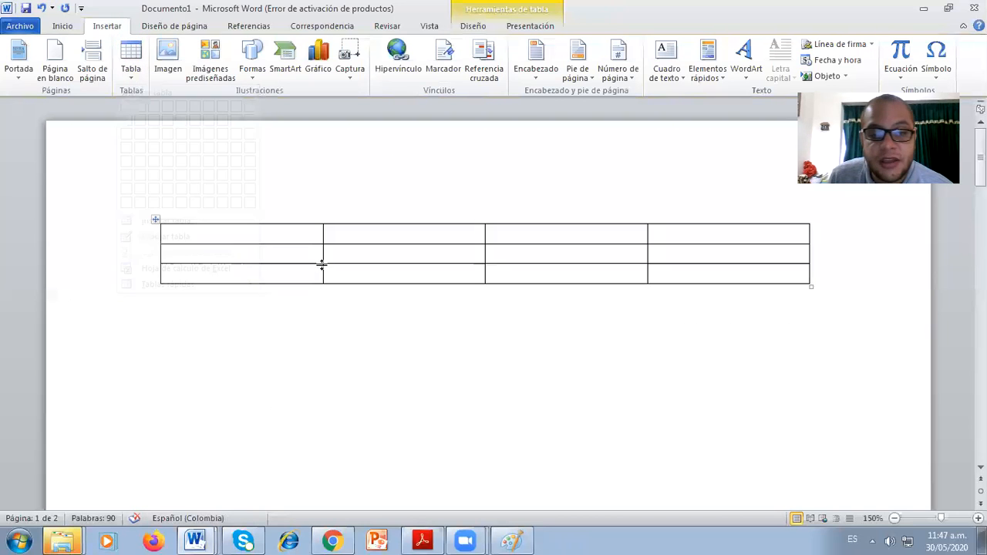
click(215, 337)
click(132, 60)
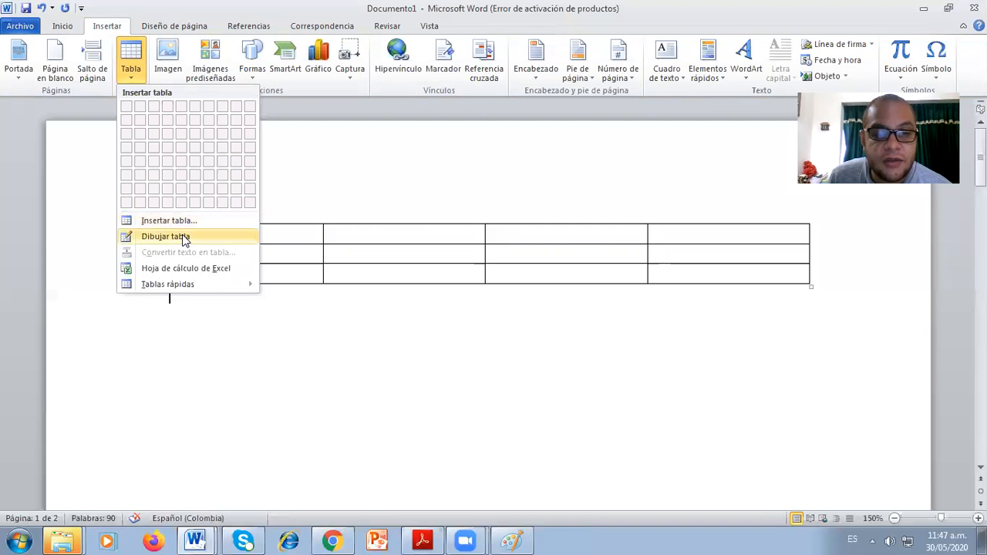
click(528, 389)
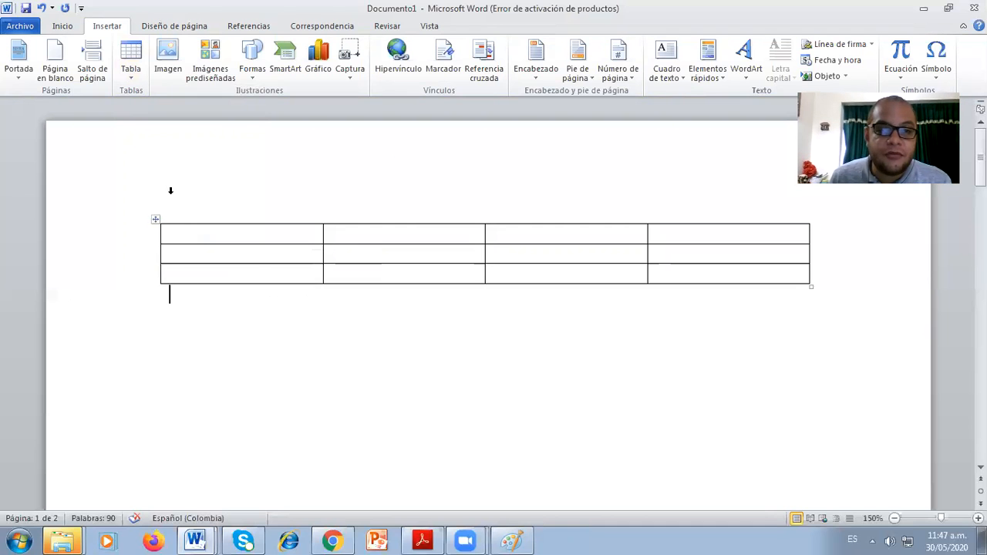
click(131, 62)
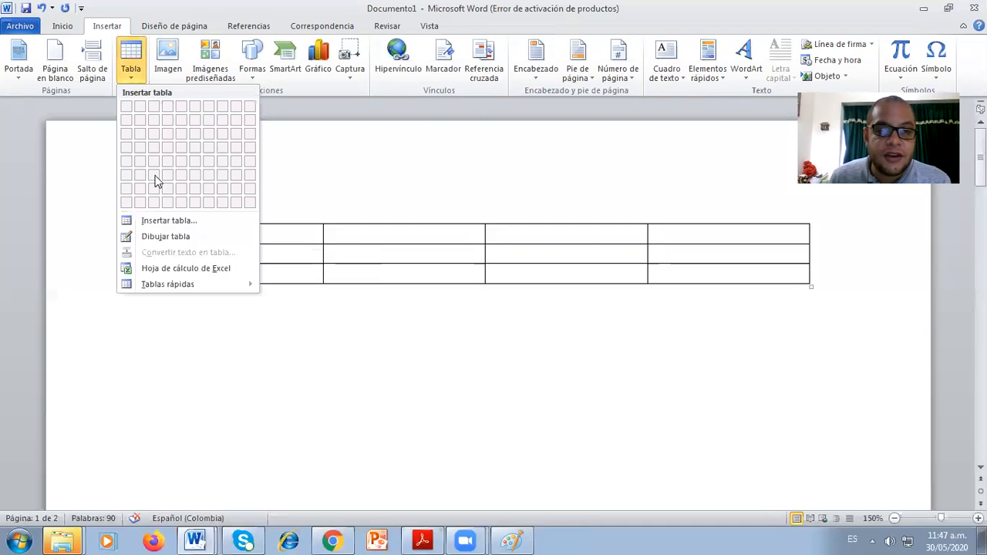
click(165, 237)
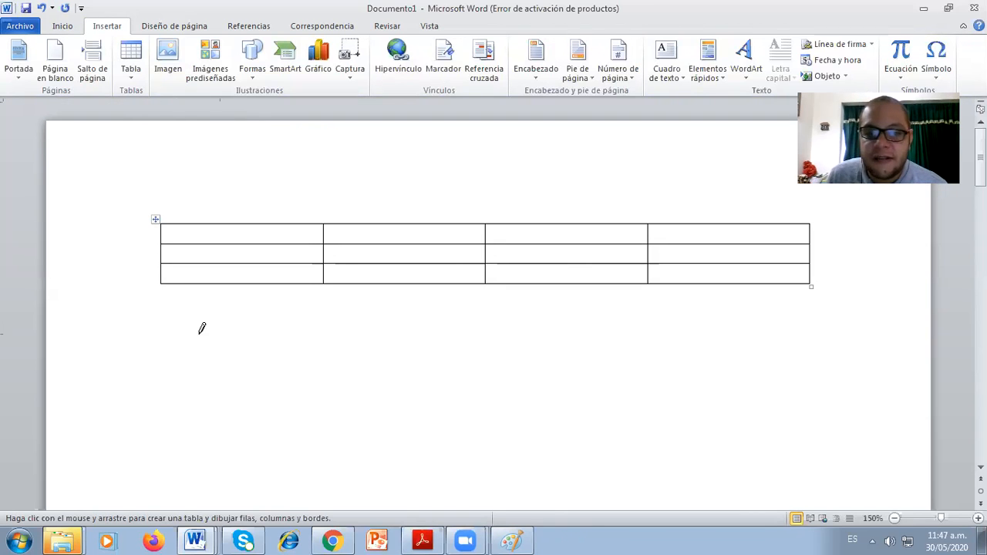
mouse_move(157, 323)
mouse_down()
mouse_move(369, 390)
mouse_move(773, 398)
mouse_move(837, 385)
mouse_move(813, 403)
mouse_up()
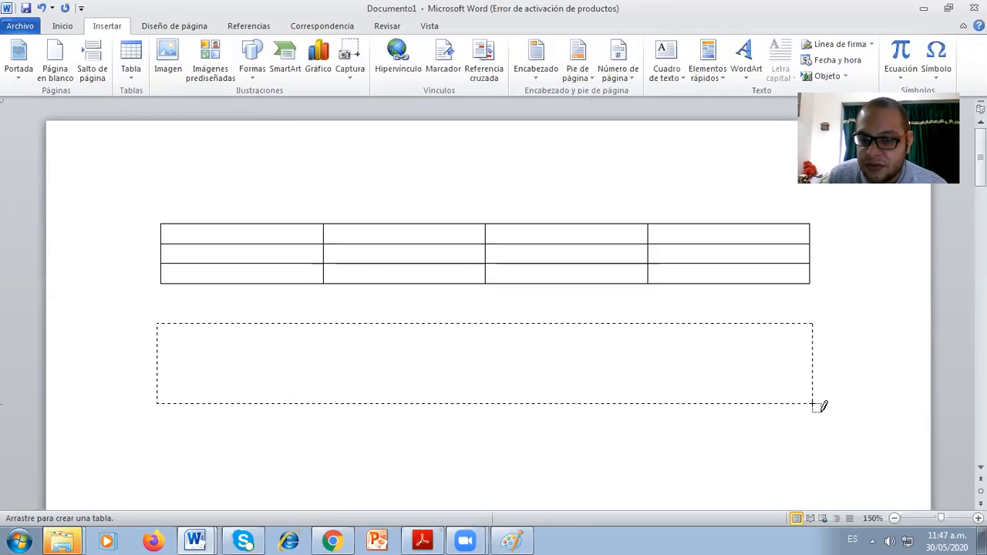
drag(815, 405, 815, 405)
Draw three vertical and two horizontal lines inside the hand-drawn table to divide it into four columns and three rows.
drag(324, 317, 319, 384)
drag(485, 315, 480, 385)
drag(655, 316, 650, 397)
drag(158, 340, 768, 330)
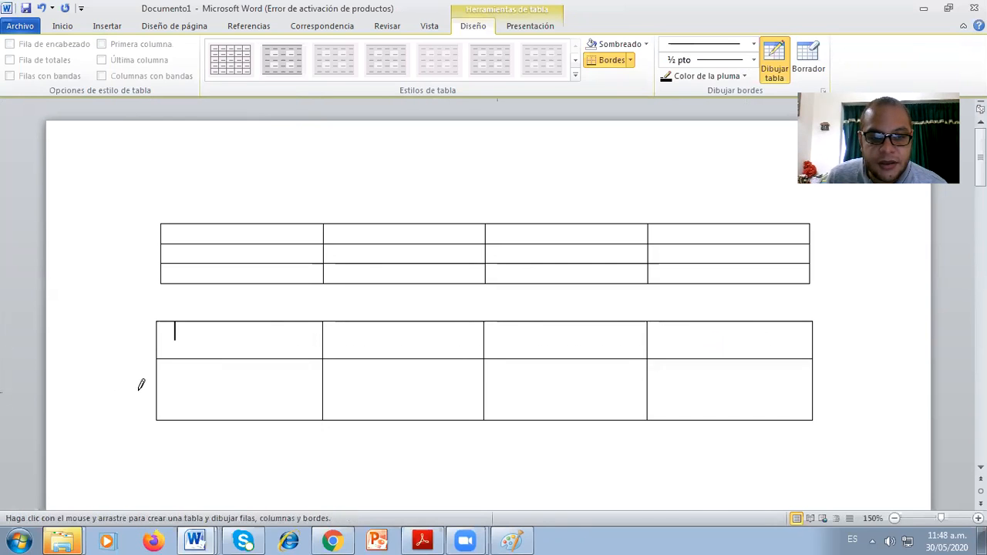
drag(162, 388, 801, 371)
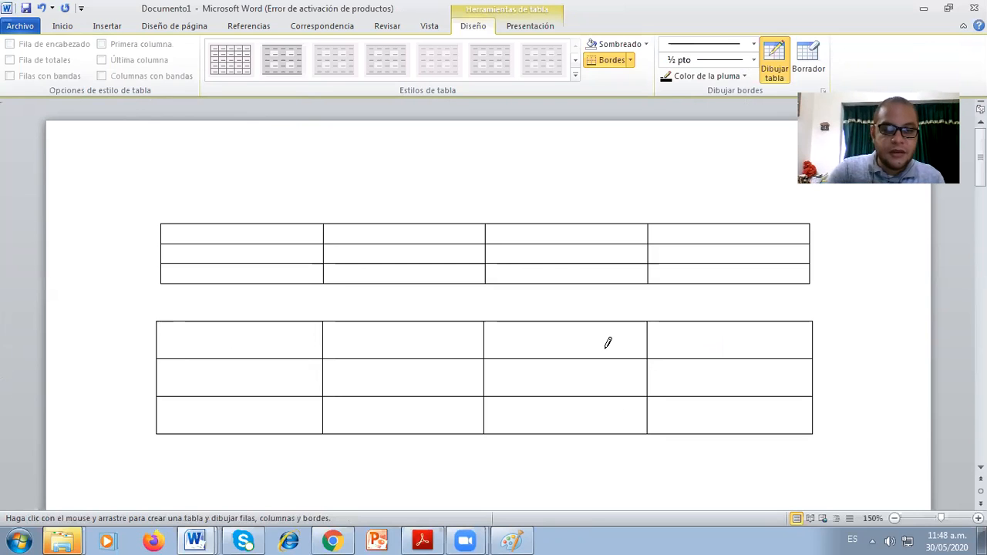
key(Escape)
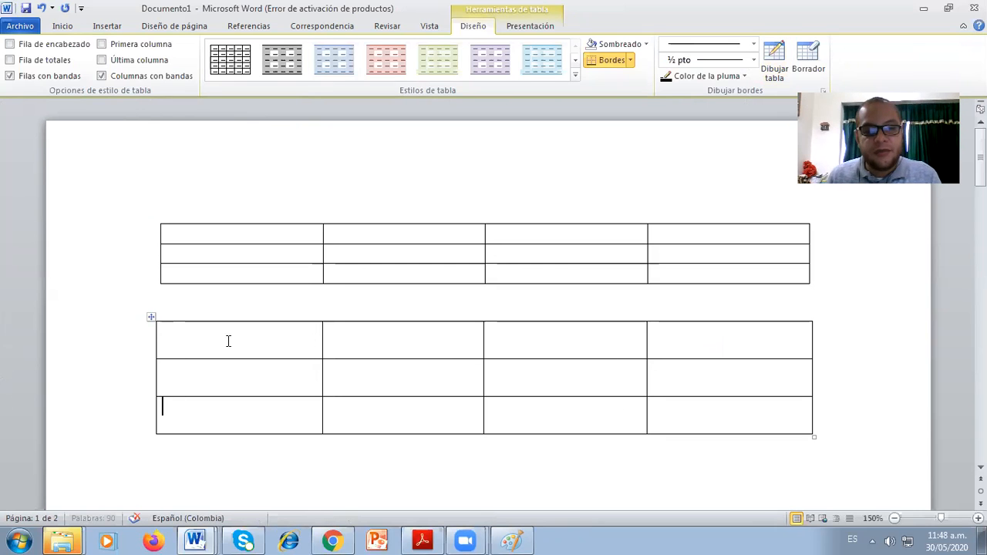
Delete the entire hand-drawn table below the first one.
click(153, 317)
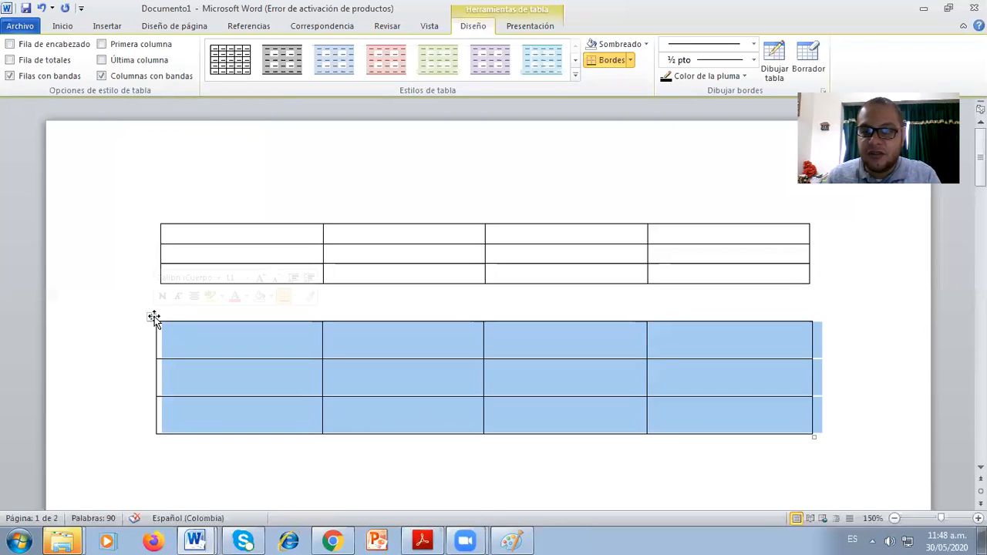
key(BackSpace)
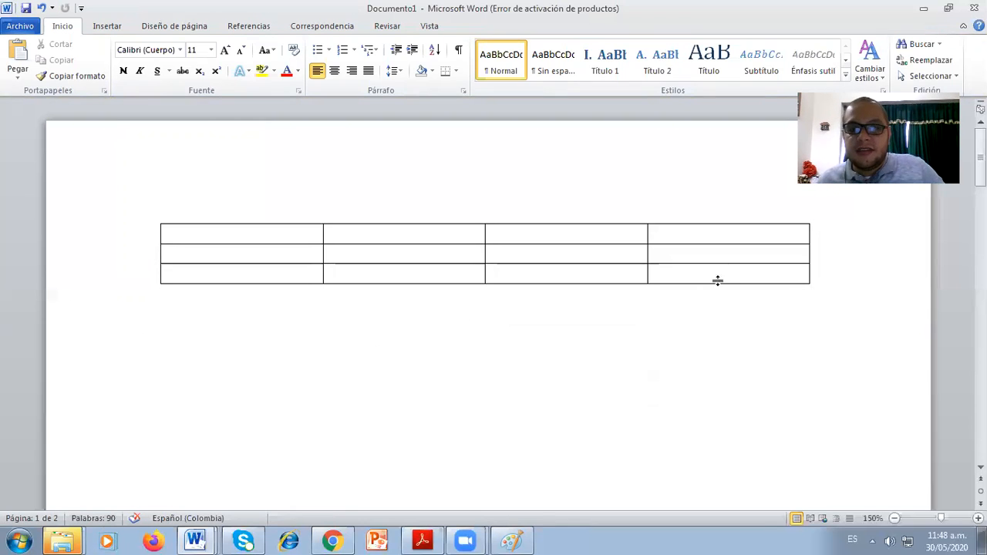
Add a new row at the end of the four-column table, below its last row.
click(815, 268)
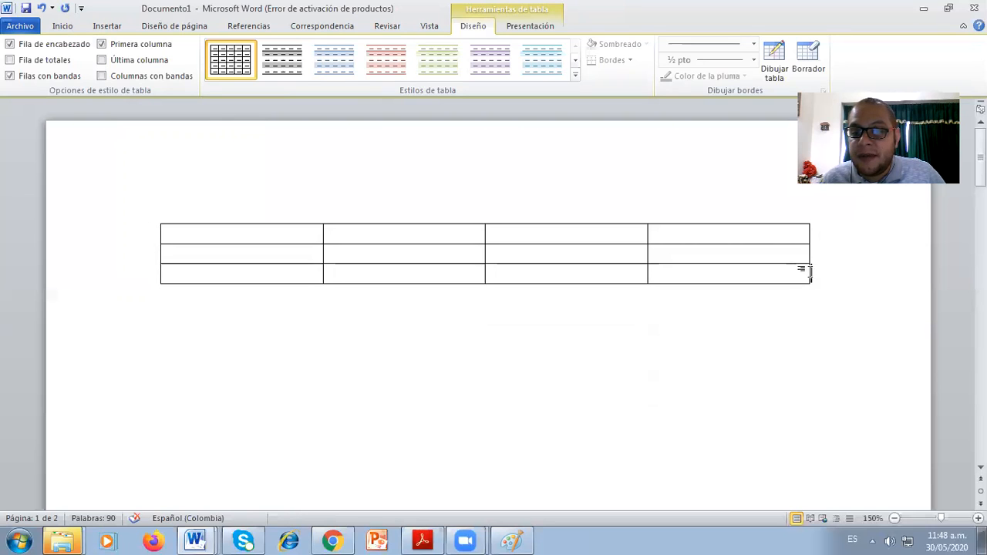
key(Return)
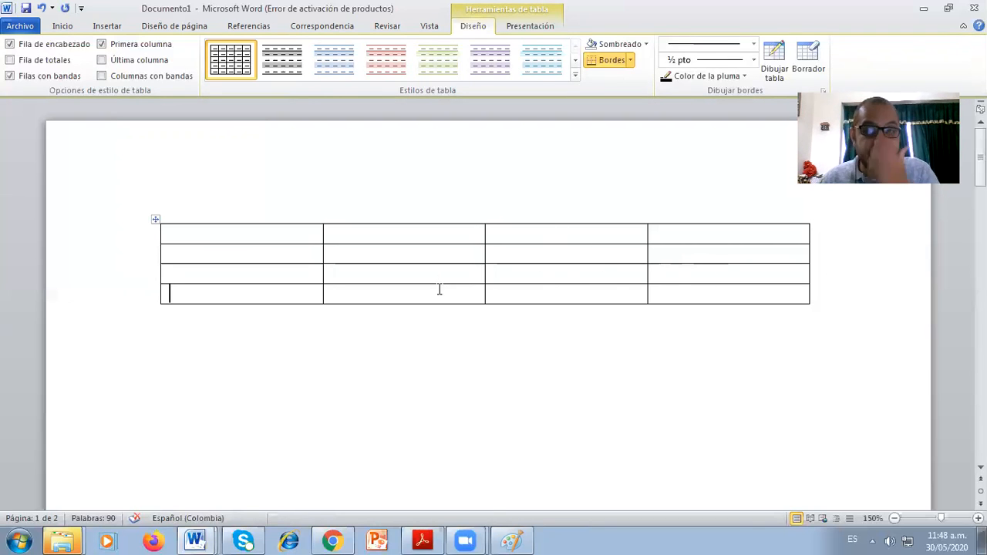
Look at the options for inserting columns, rows and cells from the second row's second cell.
click(404, 254)
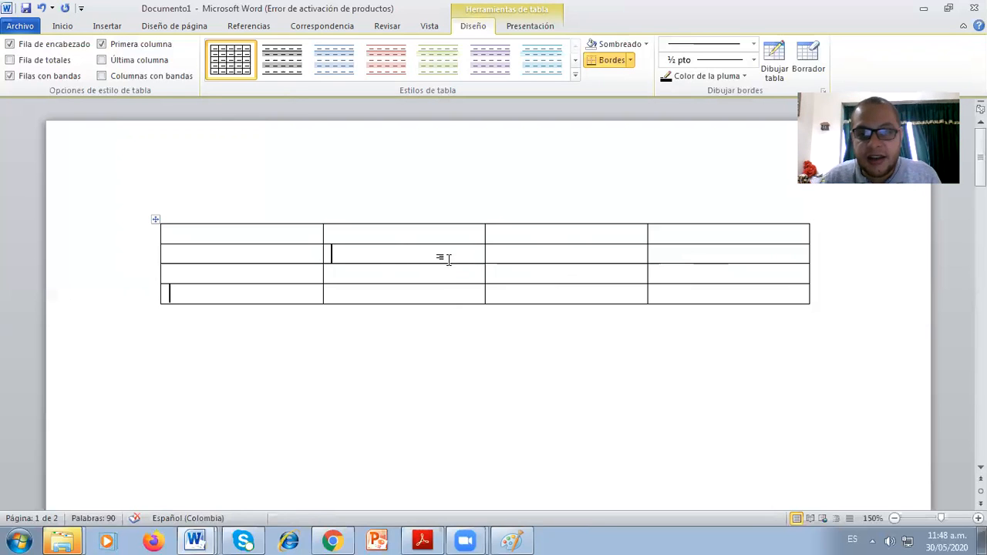
click(412, 253)
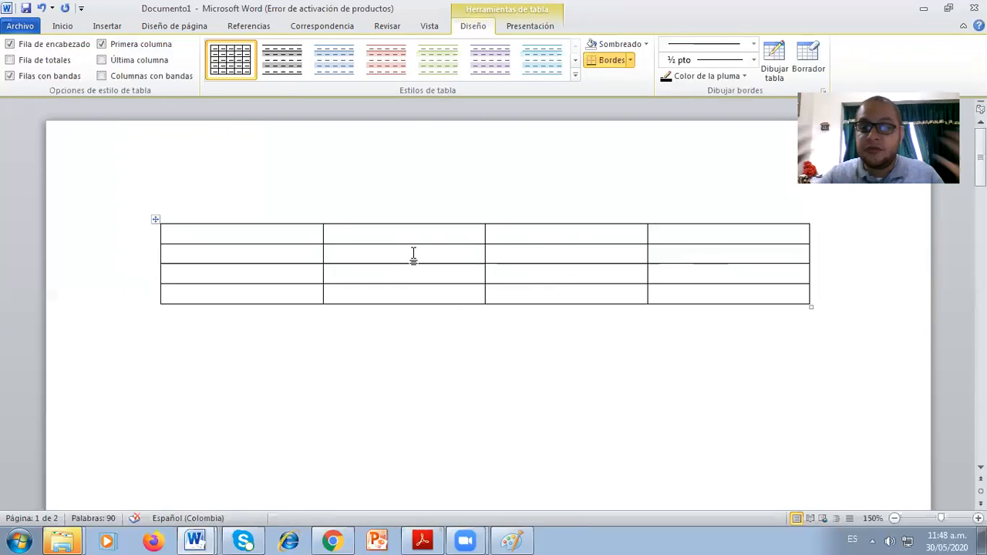
right_click(413, 257)
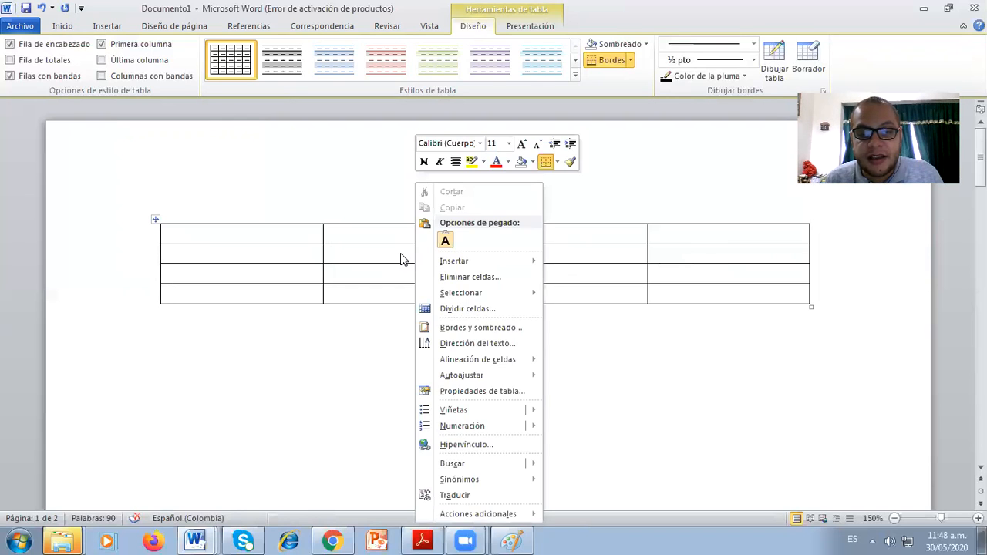
mouse_move(486, 266)
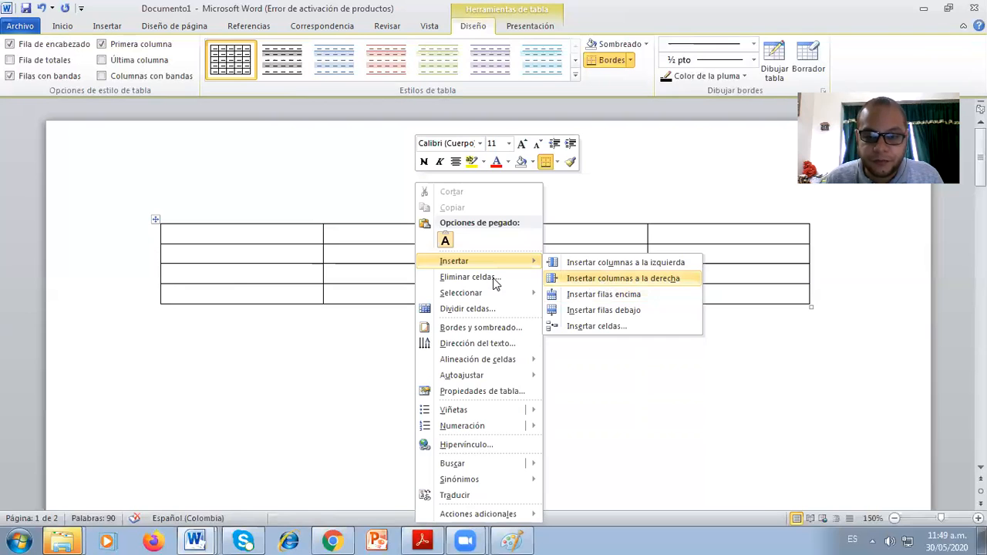
click(249, 285)
Delete the fourth column of the table.
drag(721, 238, 727, 292)
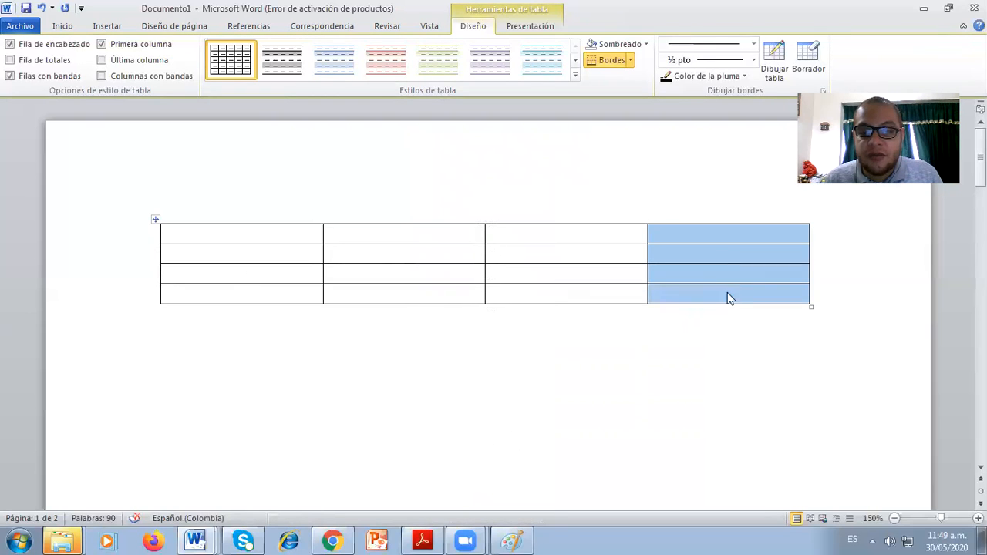
right_click(685, 254)
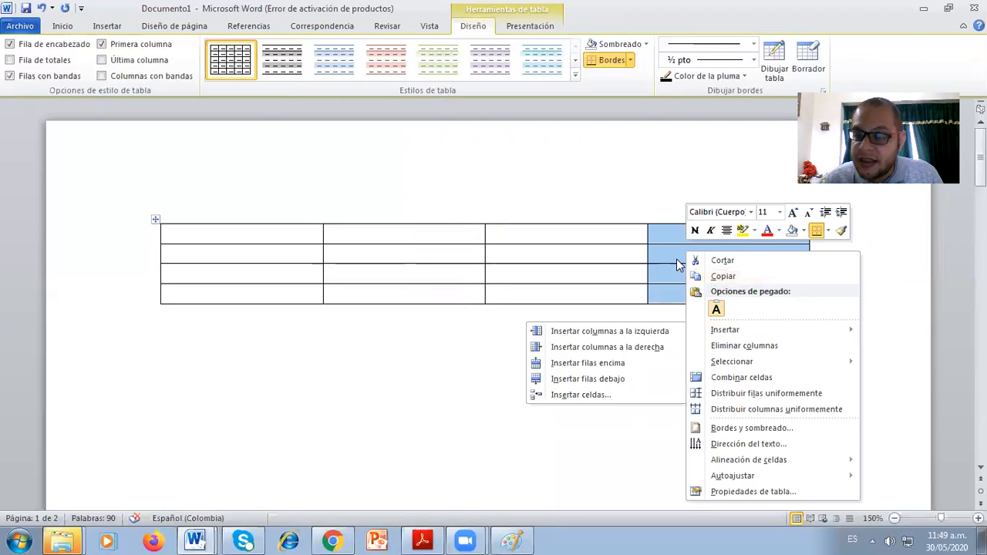
click(755, 347)
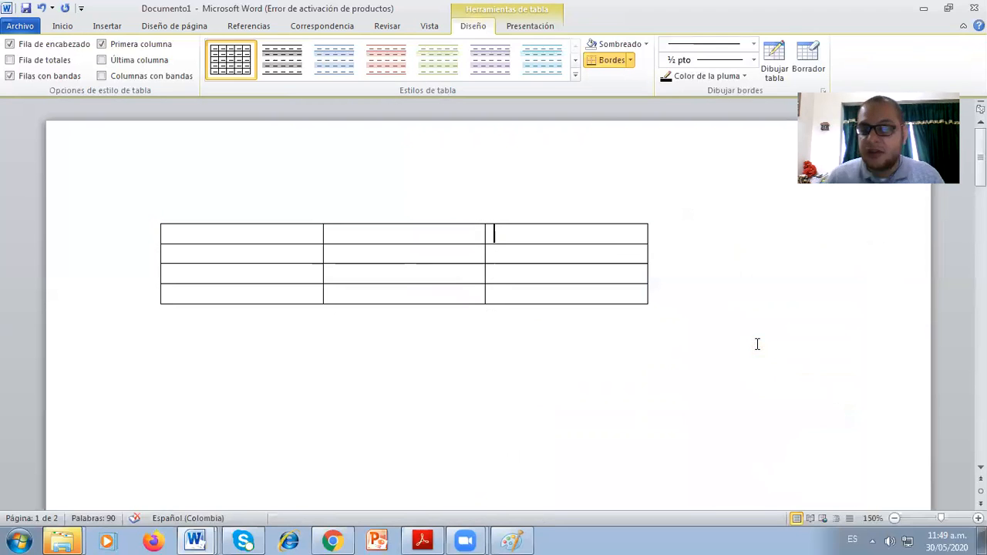
Delete the table's last row using the Eliminar toda la fila option.
drag(223, 295, 618, 301)
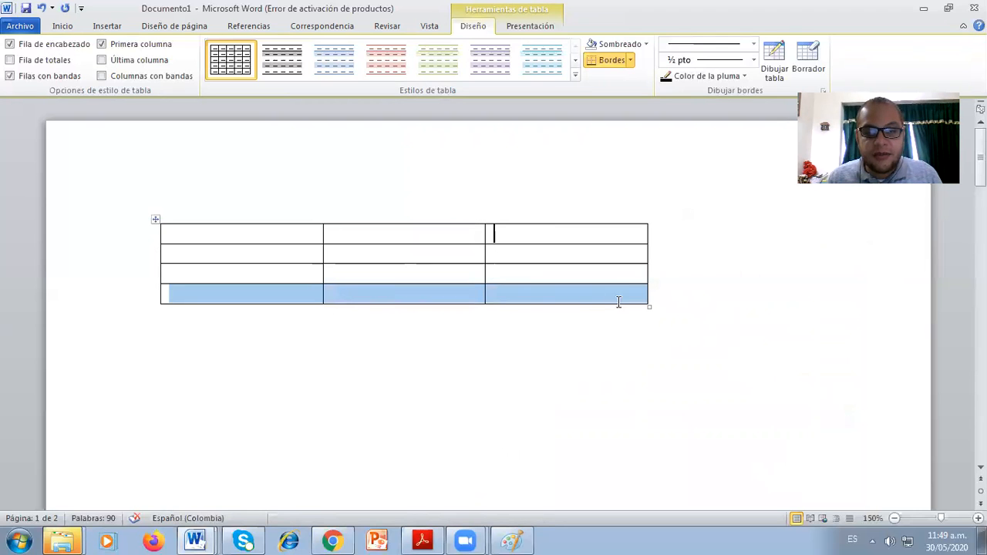
right_click(400, 301)
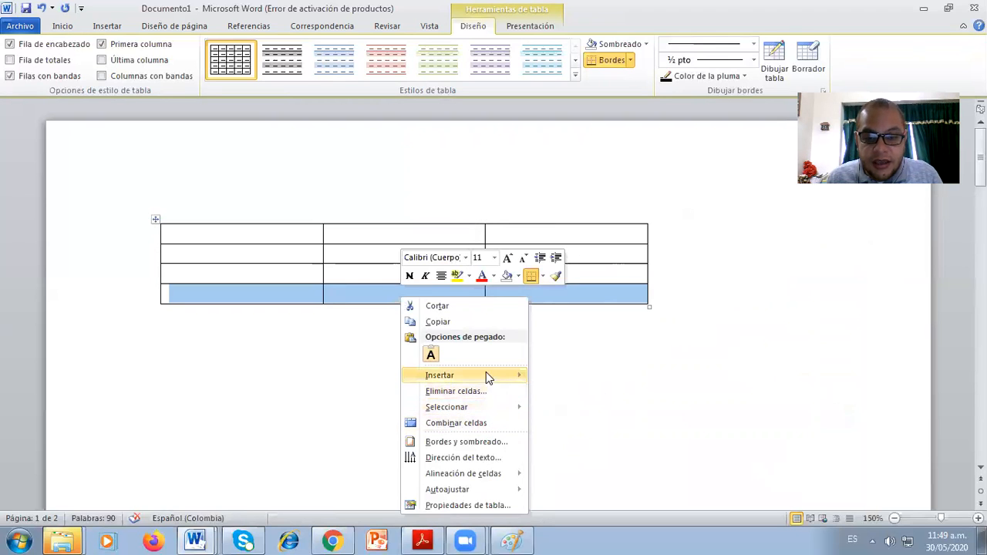
click(487, 392)
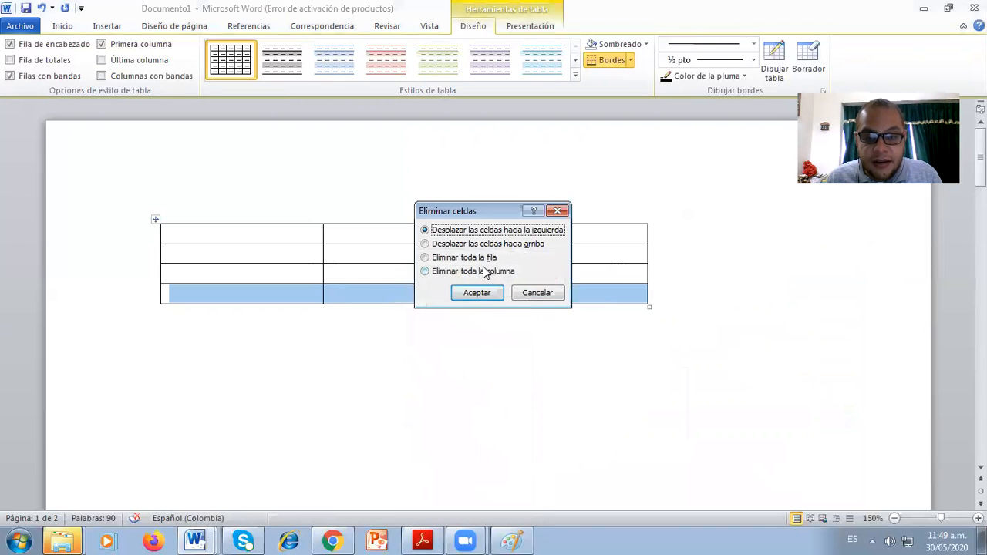
click(429, 258)
click(481, 294)
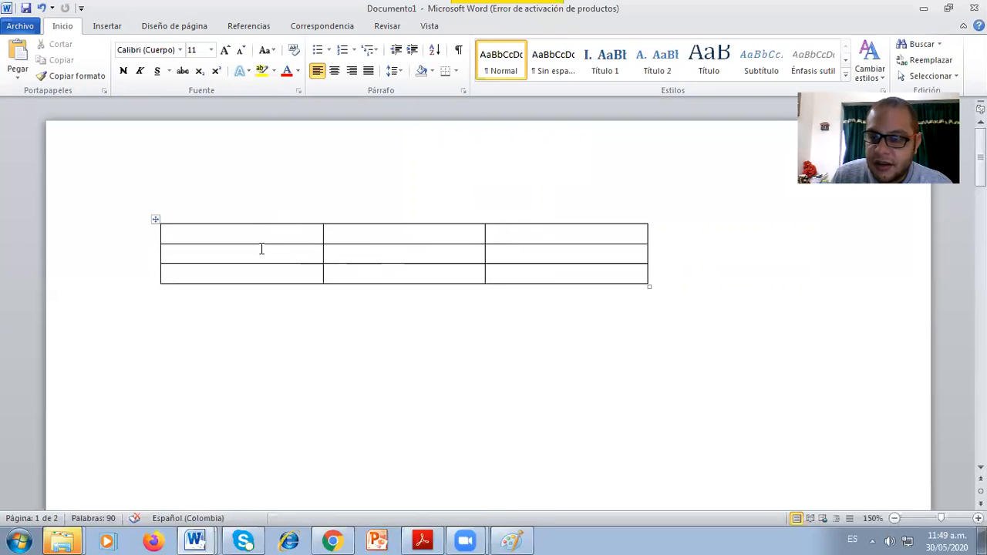
Select the whole remaining table and delete it.
click(155, 220)
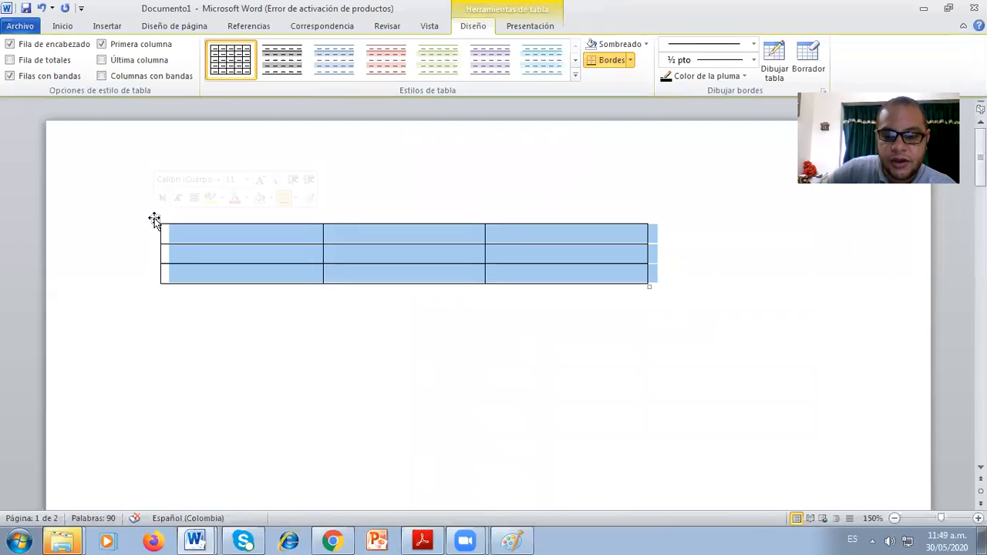
key(BackSpace)
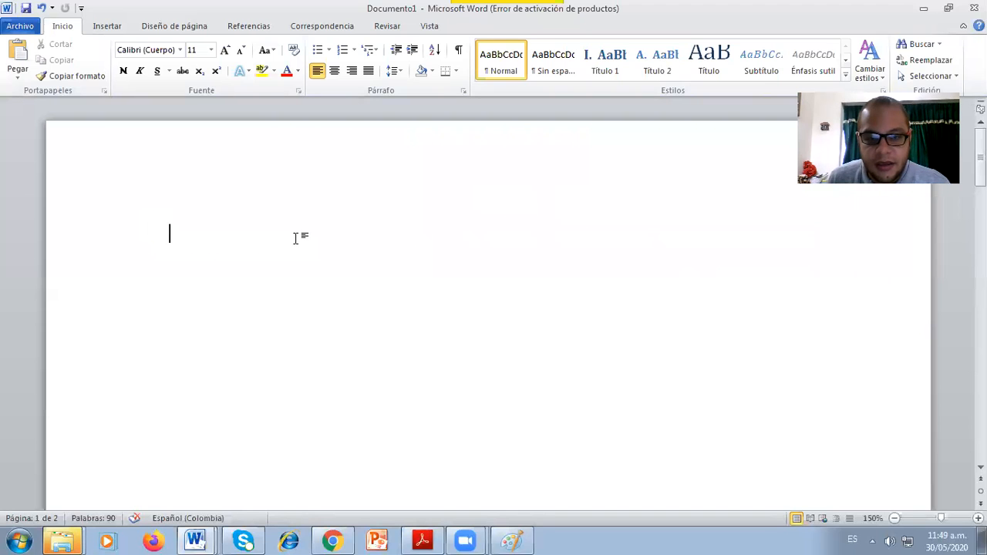
Insert five blank lines above the DISEÑO DE CARTAS heading to move the letter template down.
scroll(298, 237, down, 5)
scroll(298, 237, down, 5)
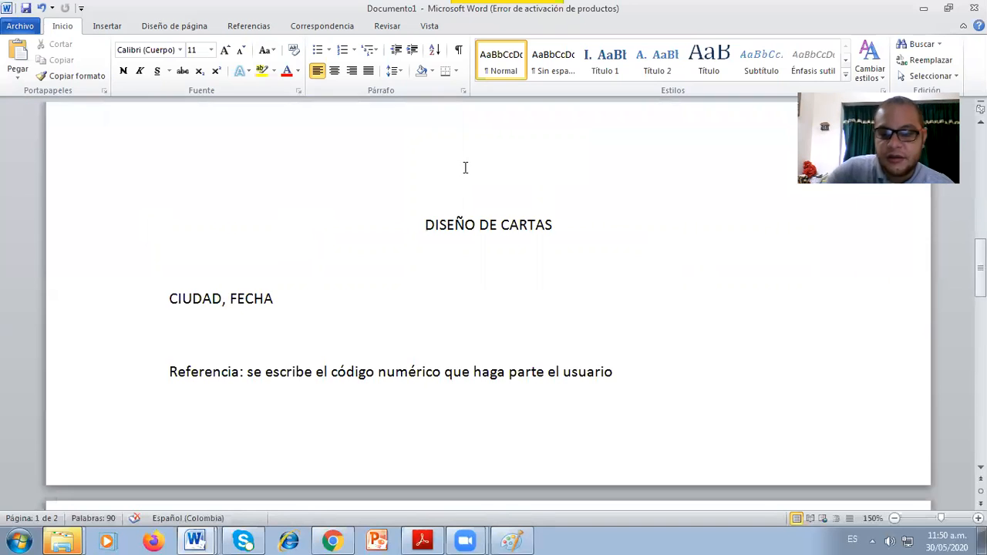
key(Return)
key(Return)
key(Return)
key(Return)
key(Return)
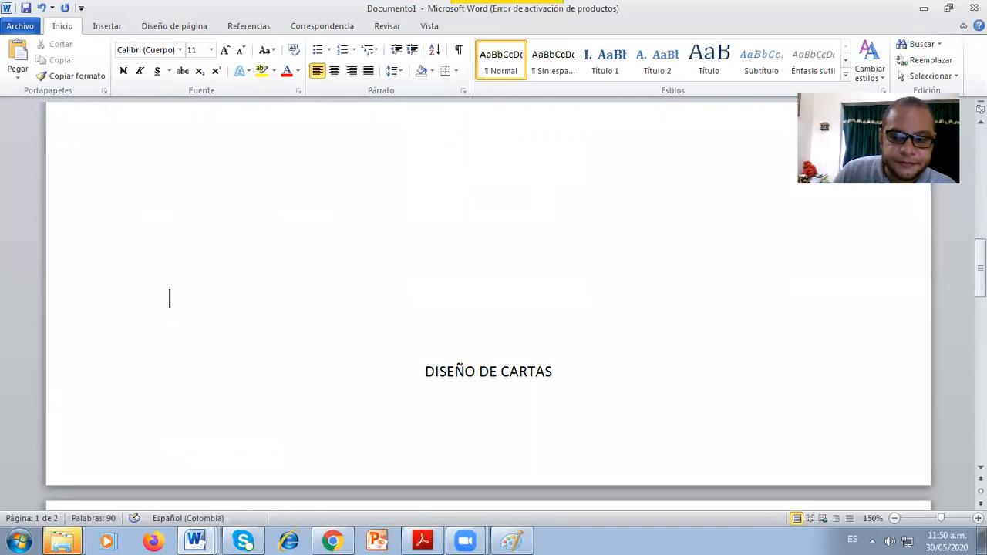
Review the letter template's CIUDAD, FECHA and Referencia lines, highlighting each part, and continue to the recipient block.
scroll(535, 146, down, 5)
scroll(543, 142, down, 3)
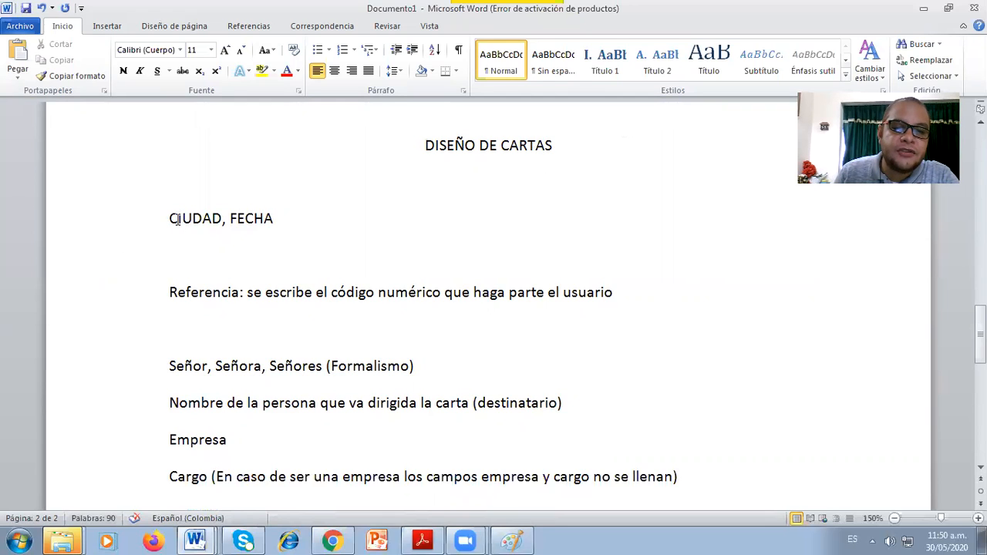
drag(167, 219, 221, 220)
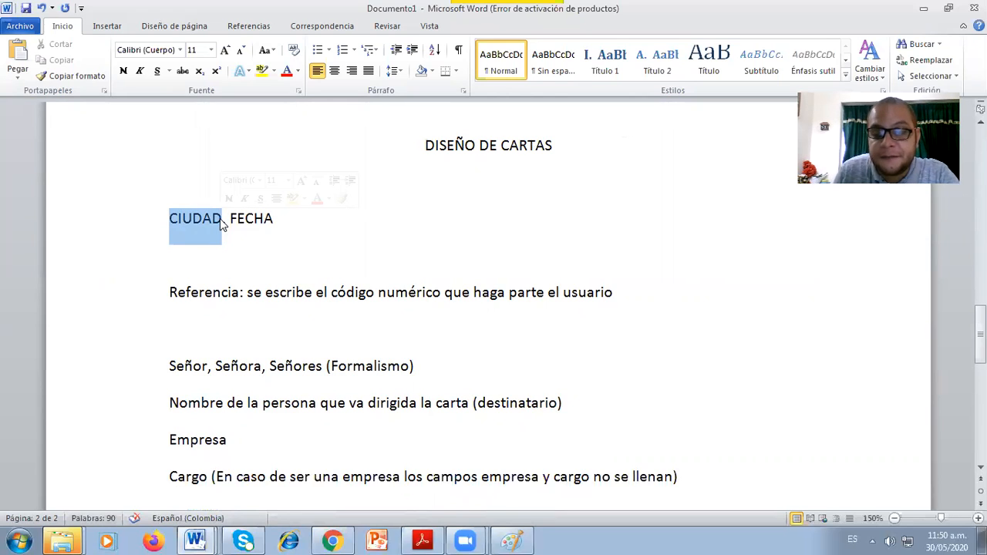
key(ctrl+j)
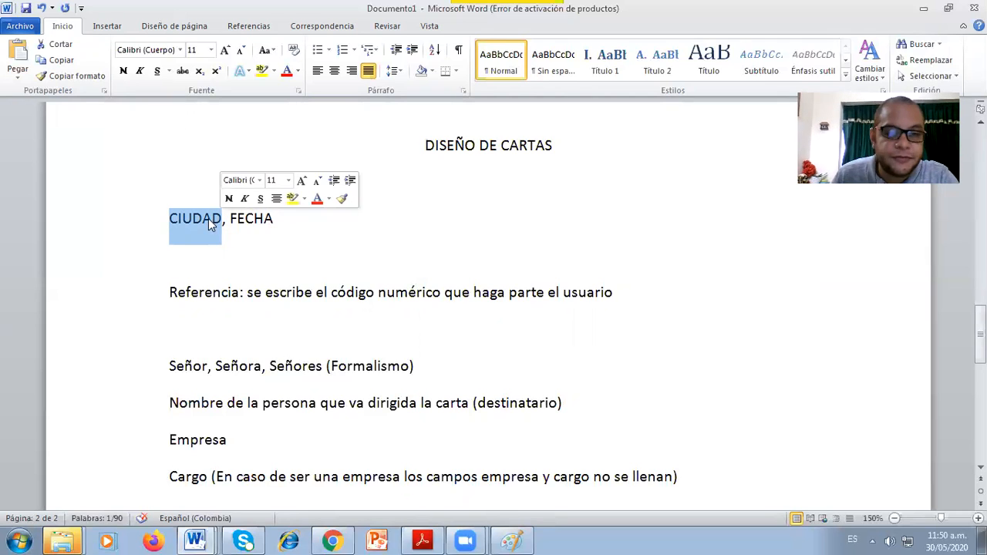
click(262, 218)
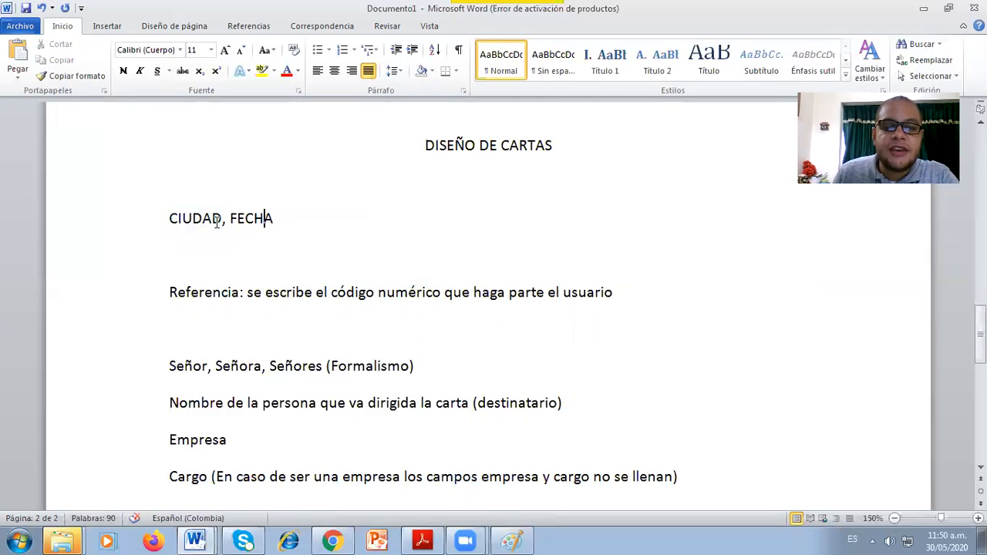
drag(230, 220, 295, 226)
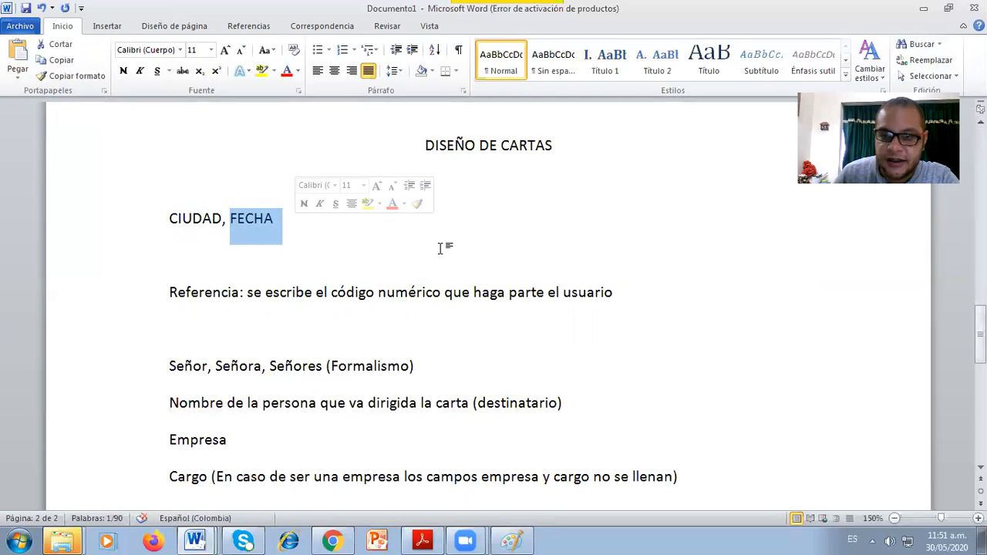
click(169, 290)
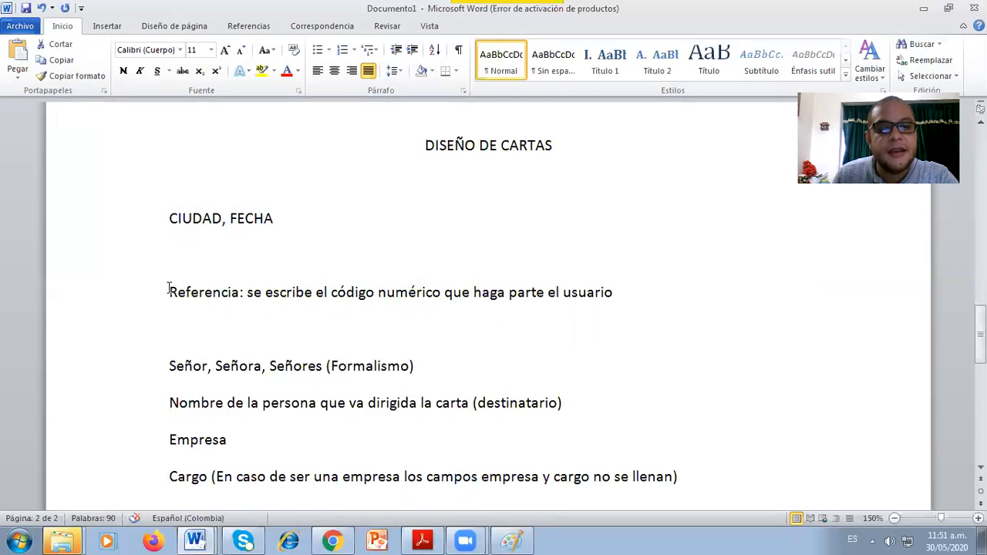
drag(169, 290, 244, 293)
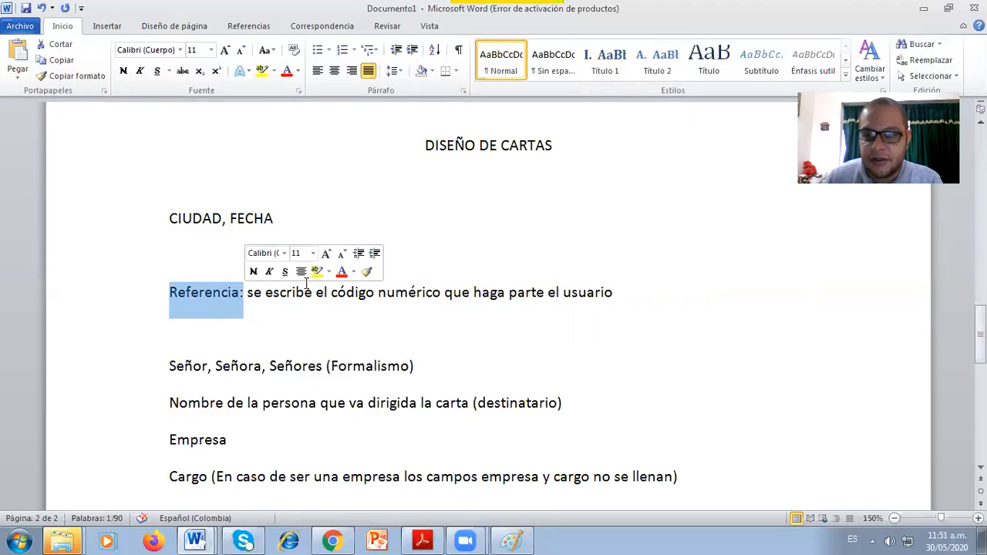
click(171, 293)
drag(247, 292, 612, 293)
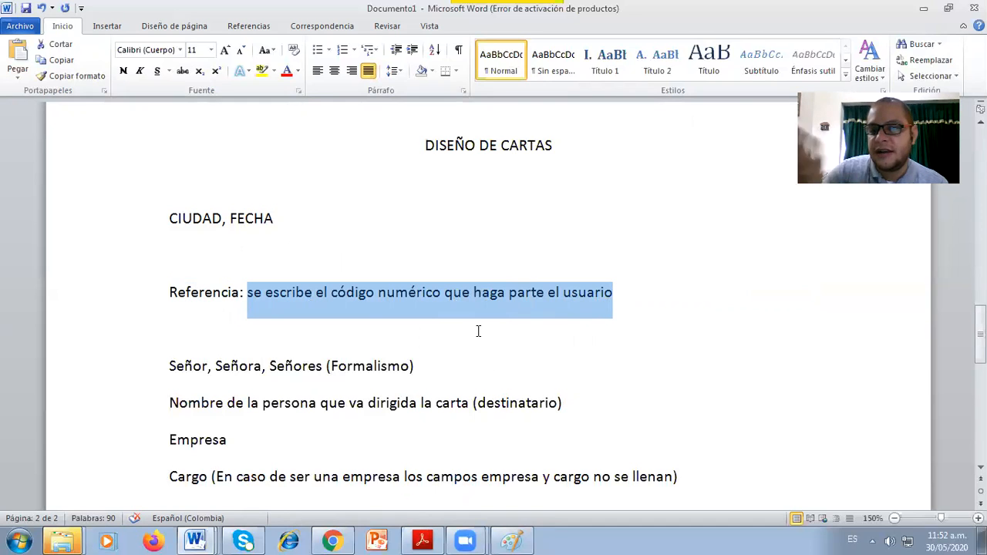
scroll(477, 330, down, 2)
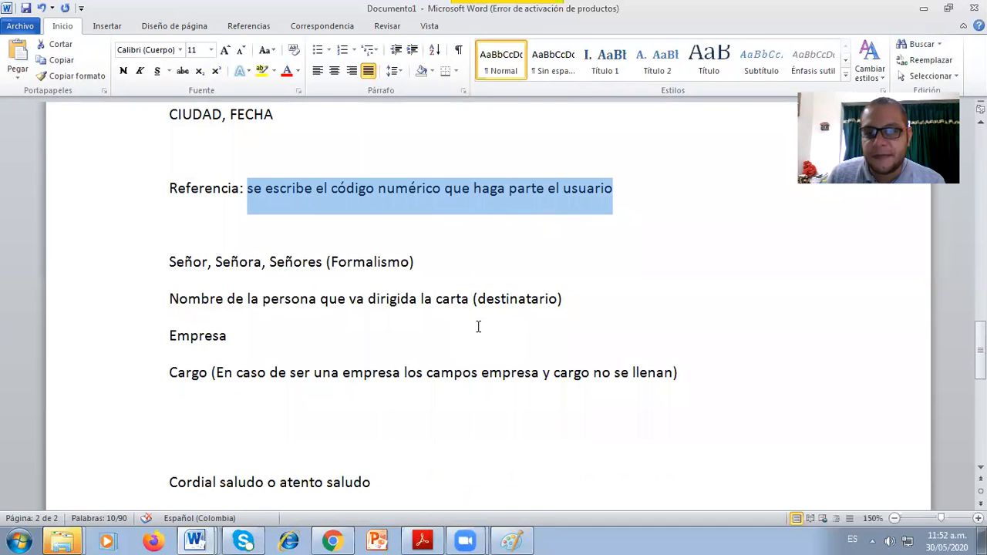
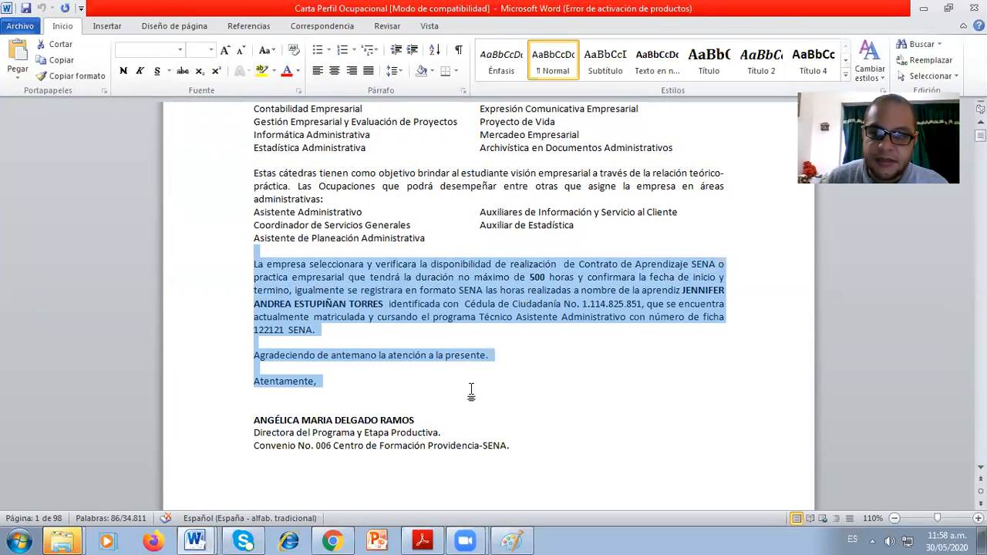
Switch to the Carta organizacional CFIP PDF in Adobe Acrobat Reader and examine its heading, body, signature and footer.
scroll(502, 378, up, 4)
click(433, 538)
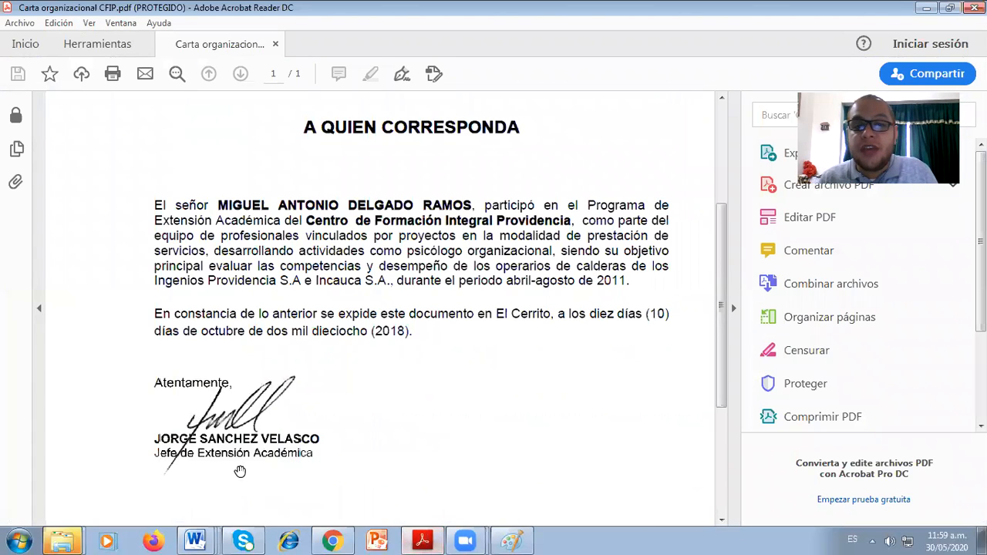
scroll(439, 308, up, 3)
scroll(439, 310, down, 2)
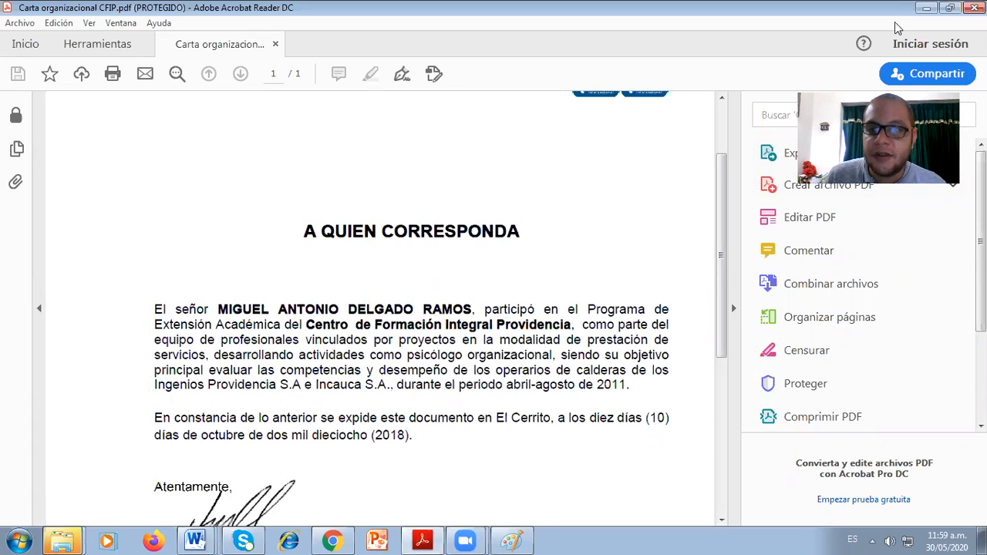
scroll(342, 347, down, 5)
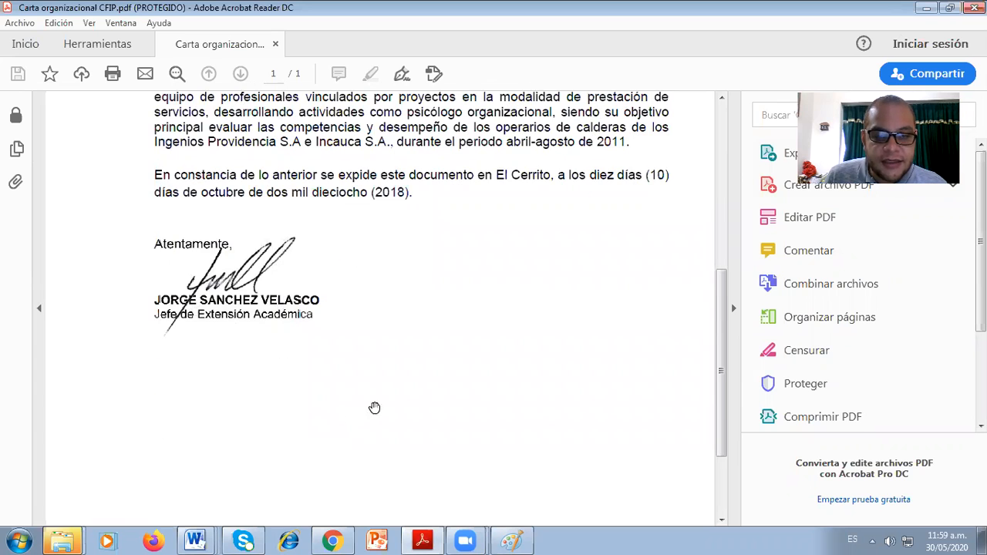
scroll(374, 407, down, 3)
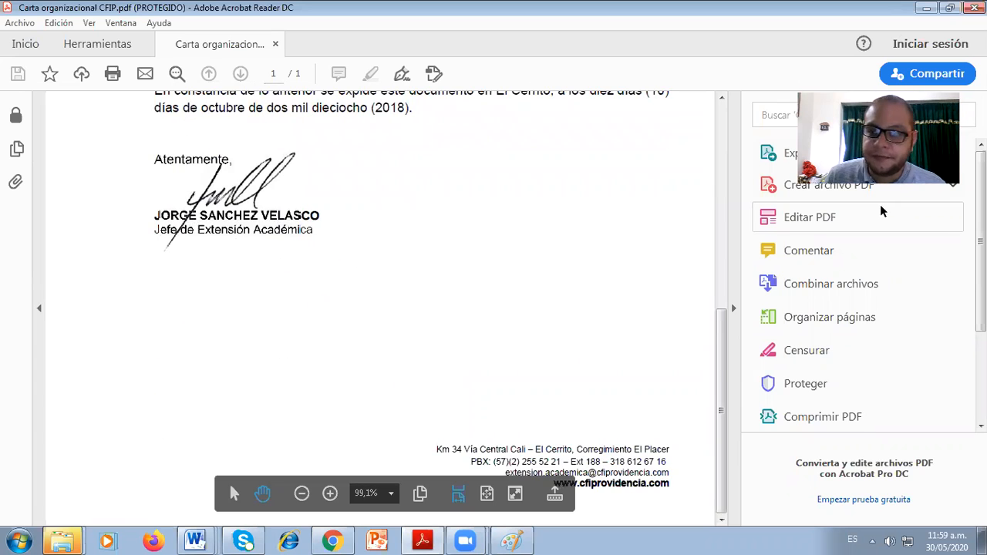
Minimise the PDF and examine the closing and signature block of the Carta Perfil Ocupacional letter in Word.
click(931, 7)
click(468, 360)
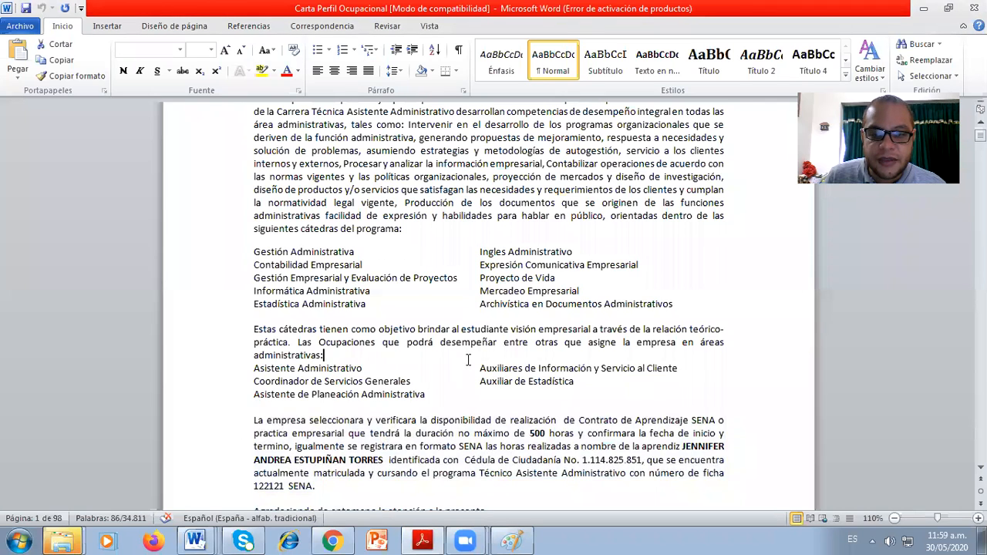
scroll(468, 360, down, 4)
Switch to Documento1 and review the letter template from the sender's details back up to the Asunto line.
mouse_move(198, 539)
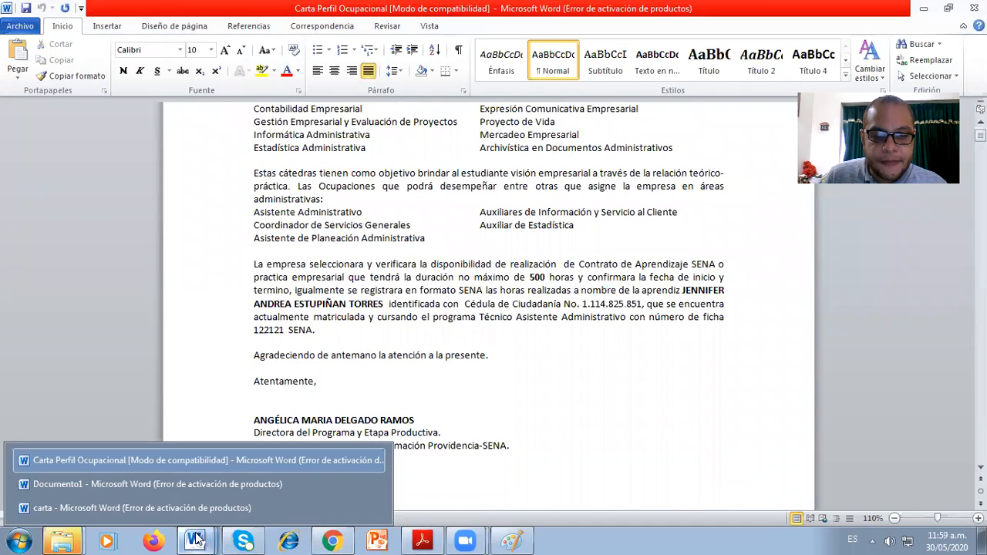
click(201, 488)
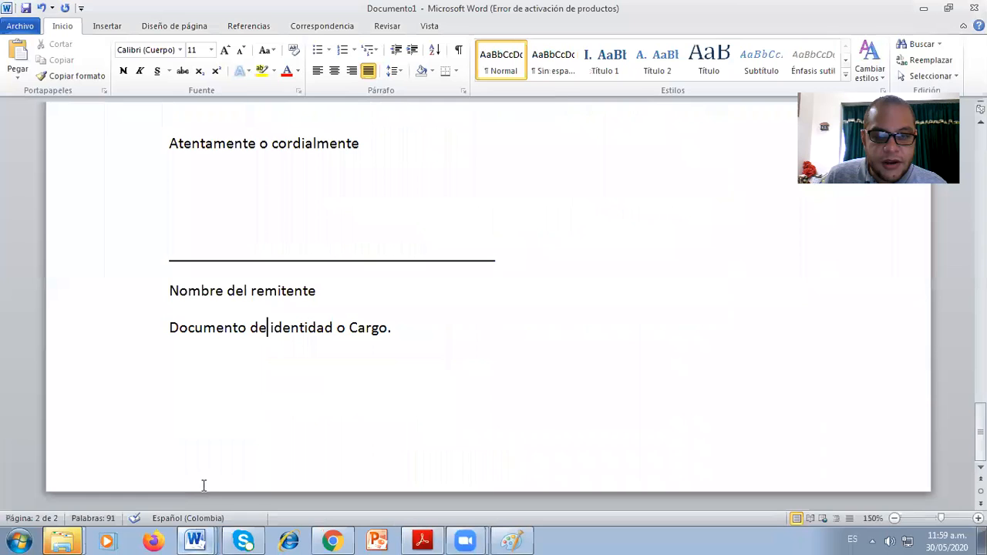
scroll(491, 341, up, 15)
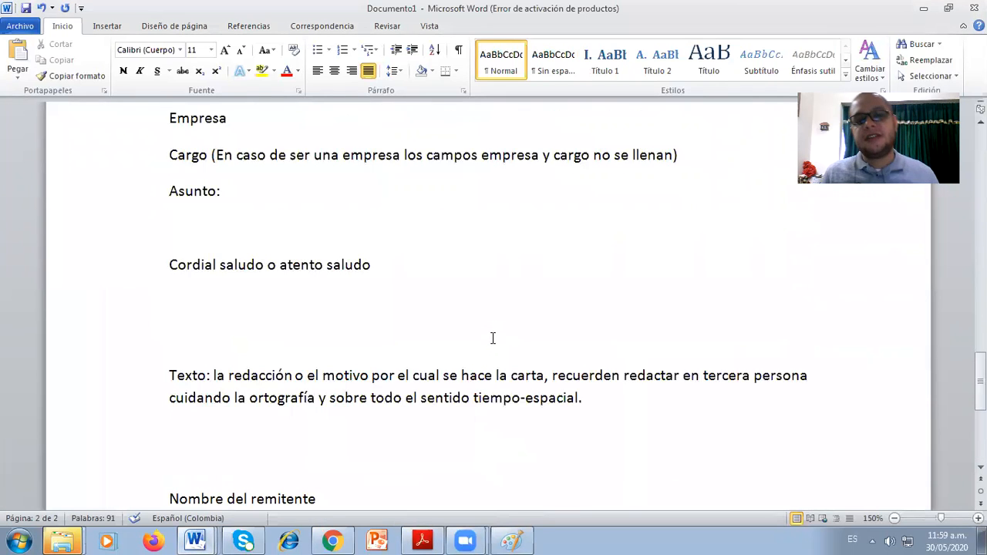
Enter the centred line "TITULO (Cuento personal o historia)" at the start of the blank first page.
scroll(496, 336, up, 8)
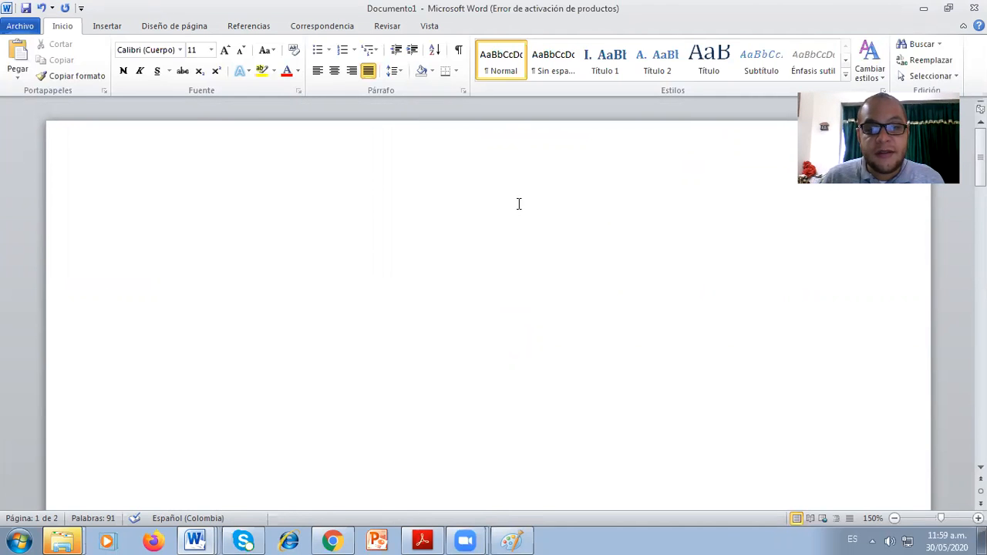
click(317, 70)
click(334, 69)
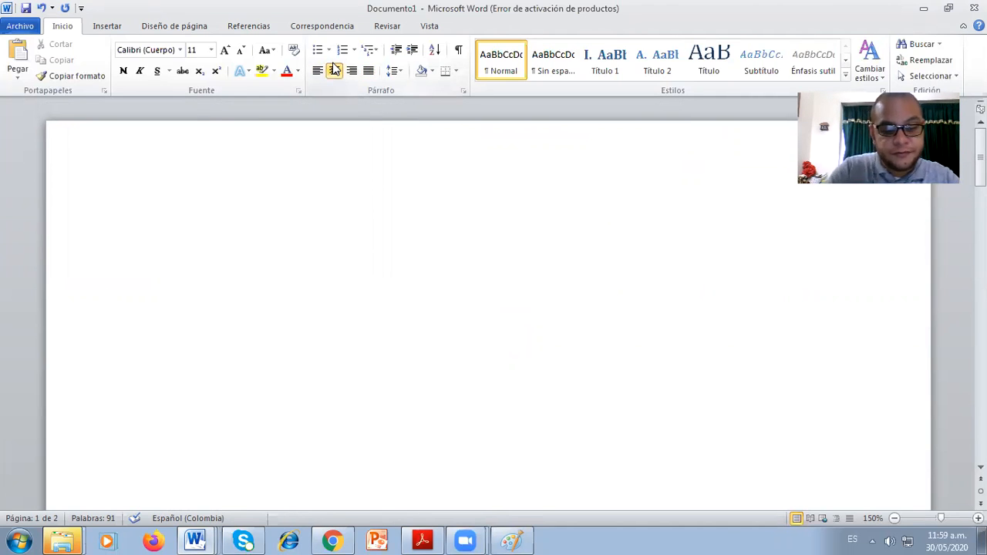
text(TITULO)
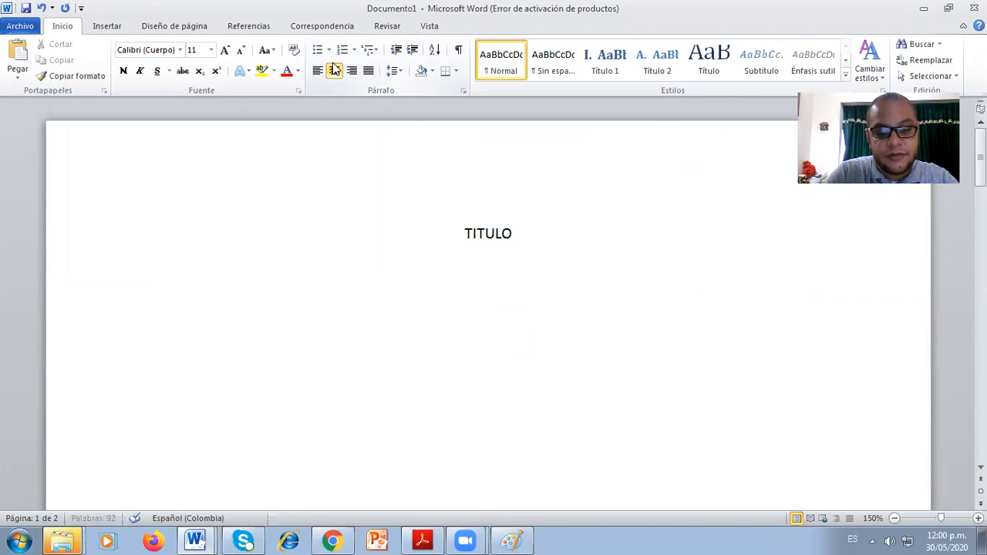
text( ()
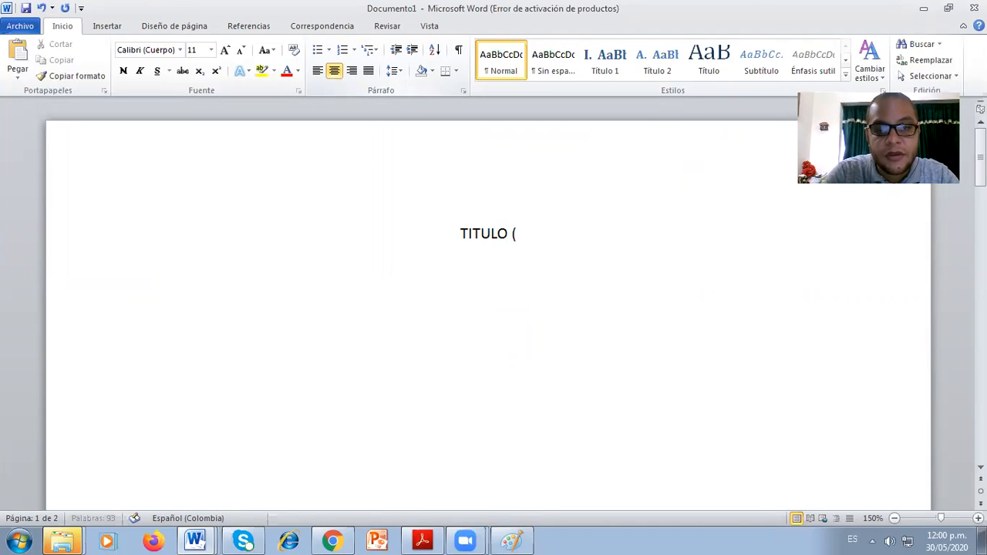
text(Cuento perso)
key(BackSpace)
text(sola)
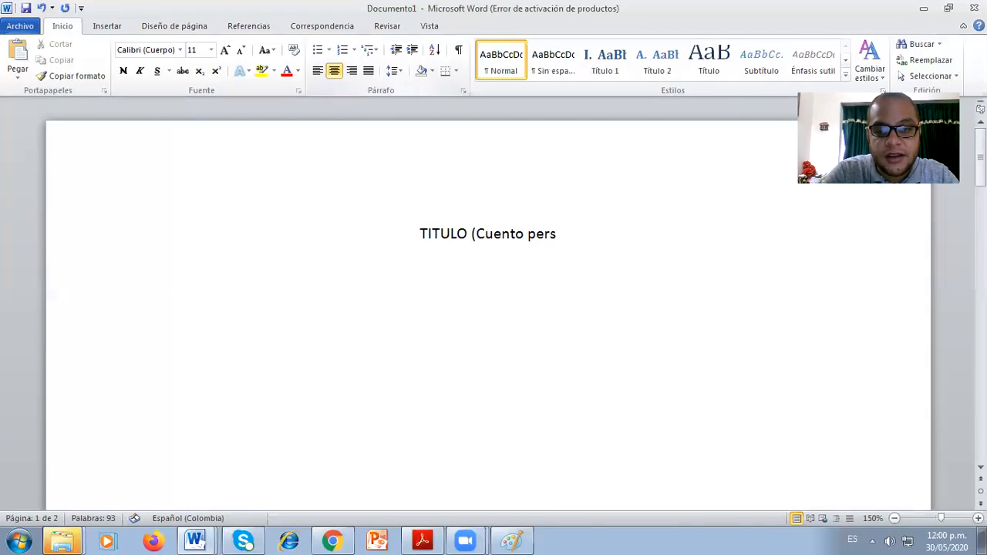
key(BackSpace)
key(BackSpace)
text(nal o)
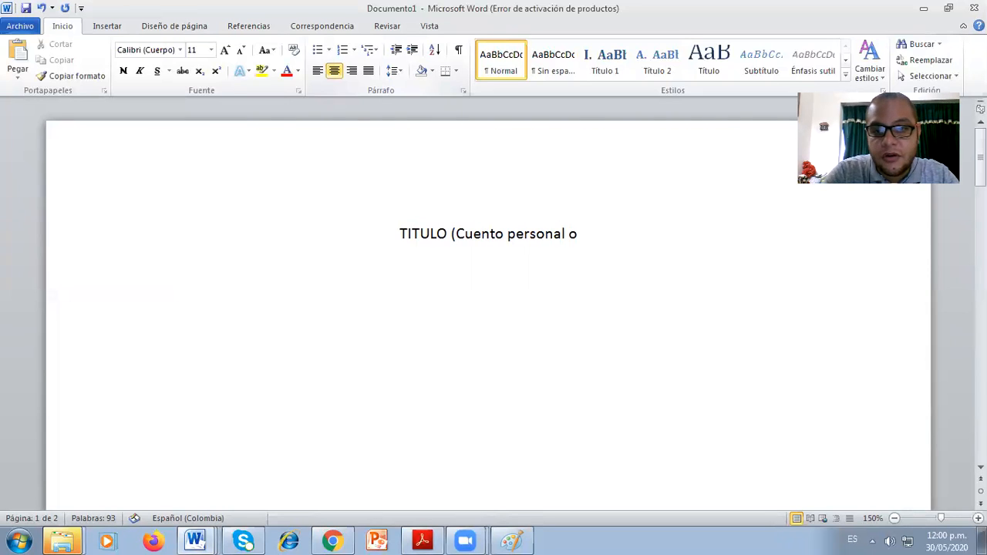
text( histoti)
key(BackSpace)
key(BackSpace)
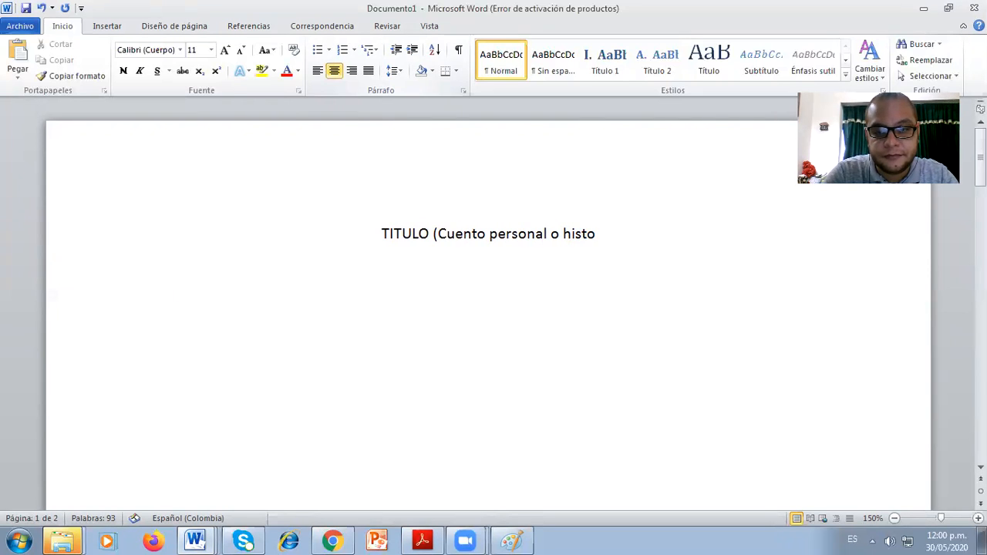
text(ria))
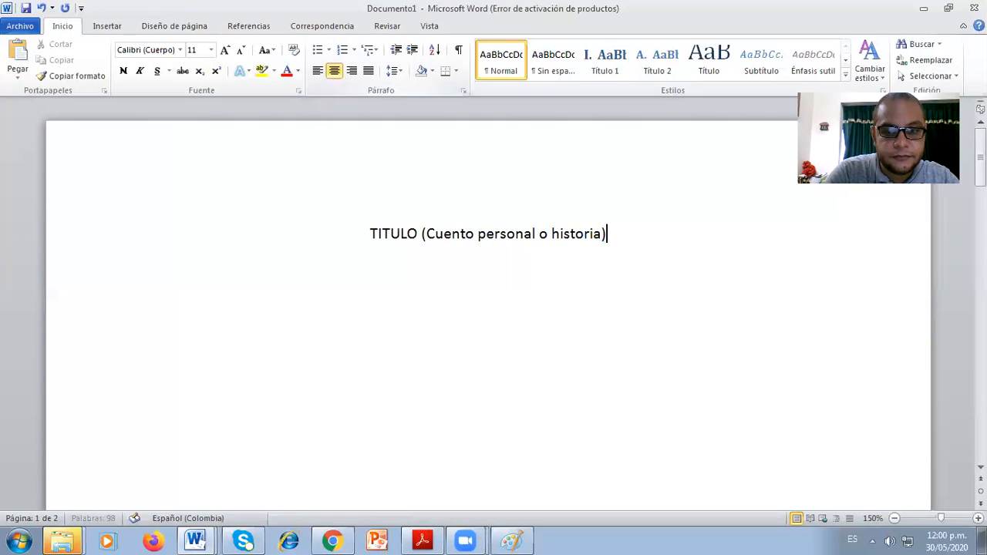
Add the line "Deben incluir las palabras computador, asiento, cama, mesa y almuerzo." below the title.
key(Return)
text(Deben incluir las palabras computado)
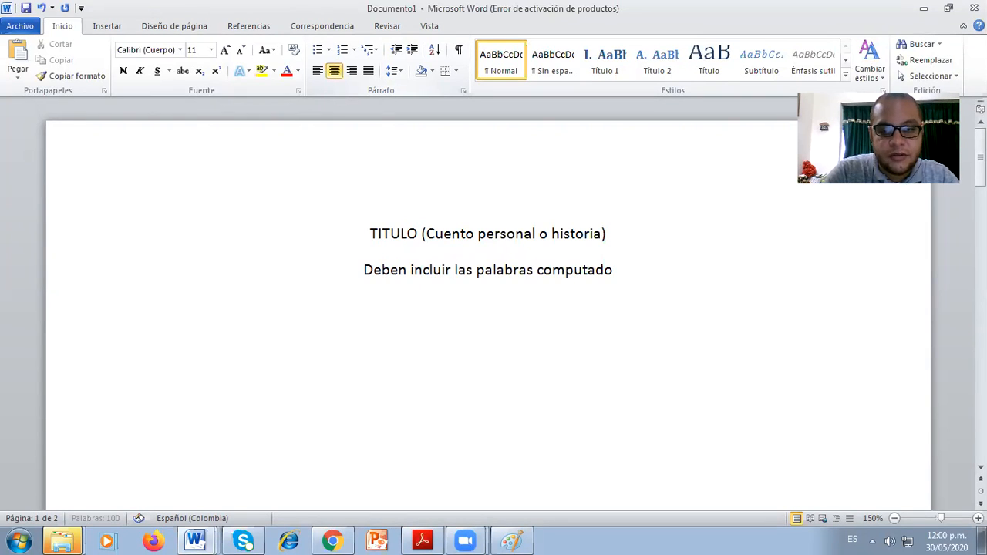
text(r, silla,)
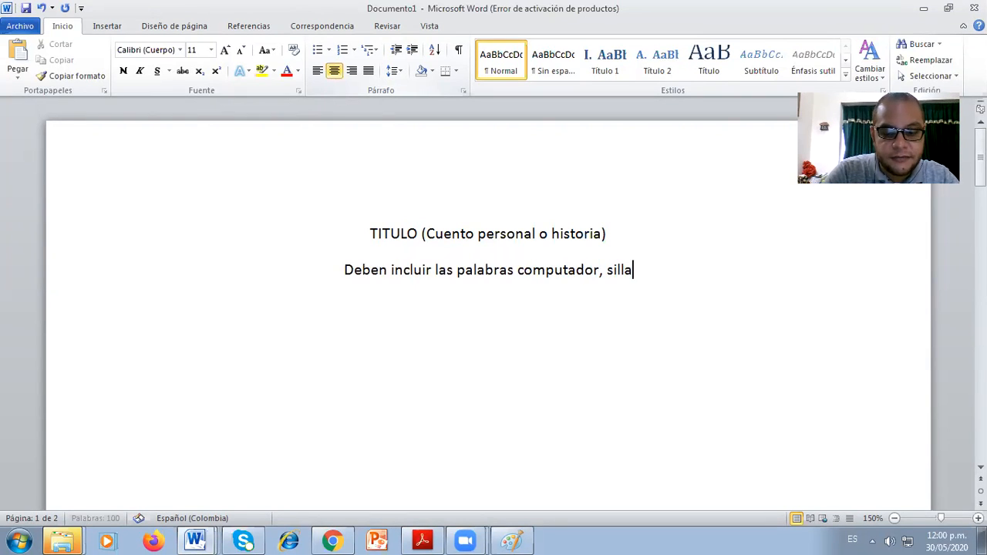
key(BackSpace)
key(BackSpace)
key(BackSpace)
key(BackSpace)
key(BackSpace)
key(BackSpace)
text(asie)
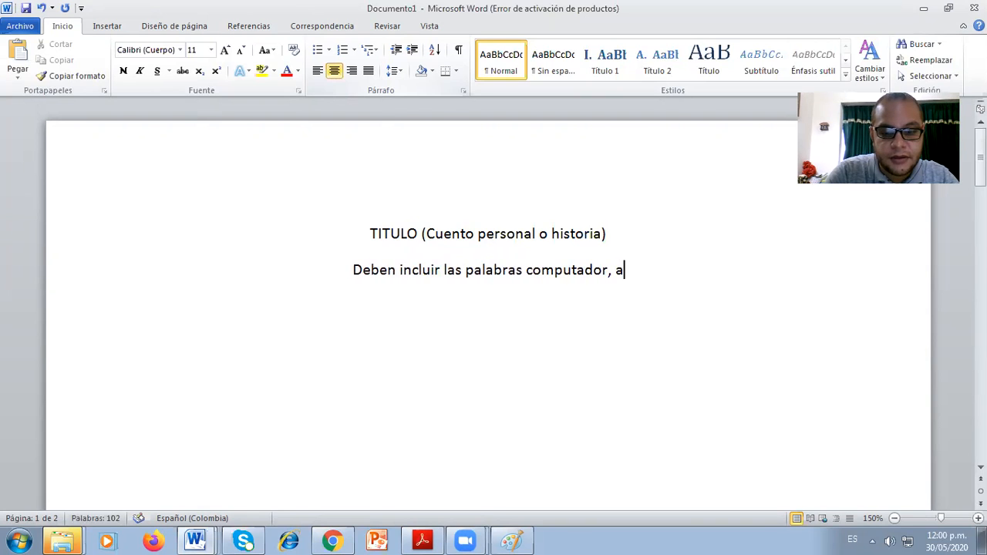
text(nto)
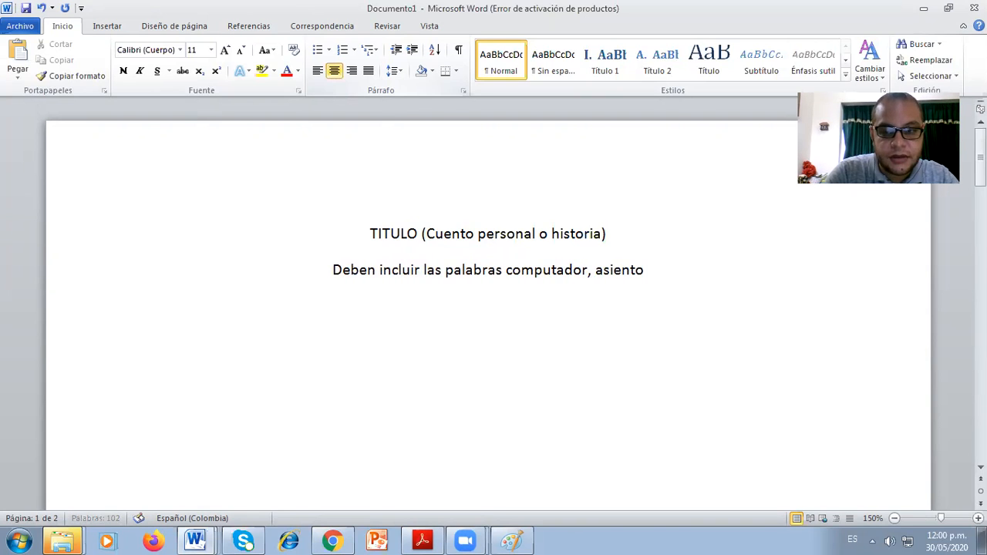
text(, cama, mesa)
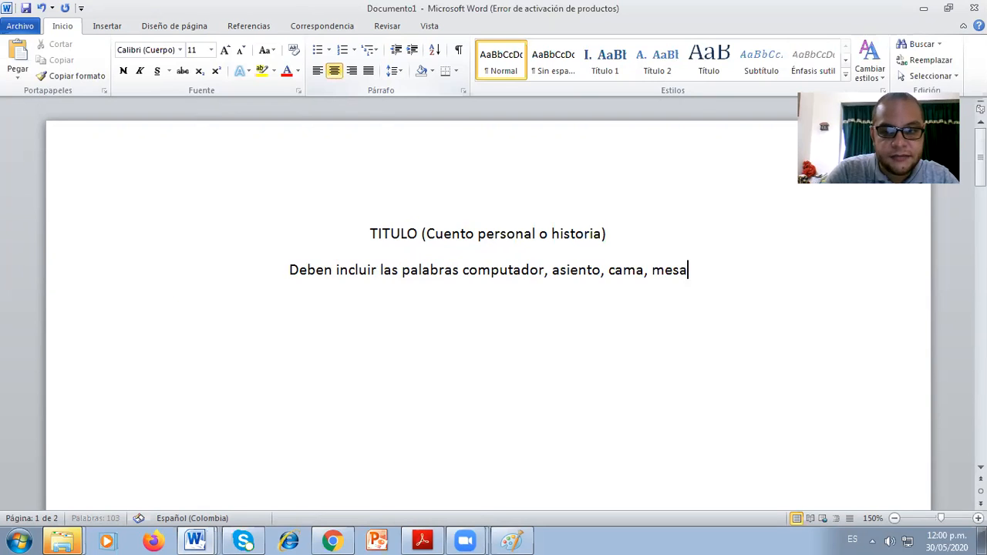
text( y almuerzo.)
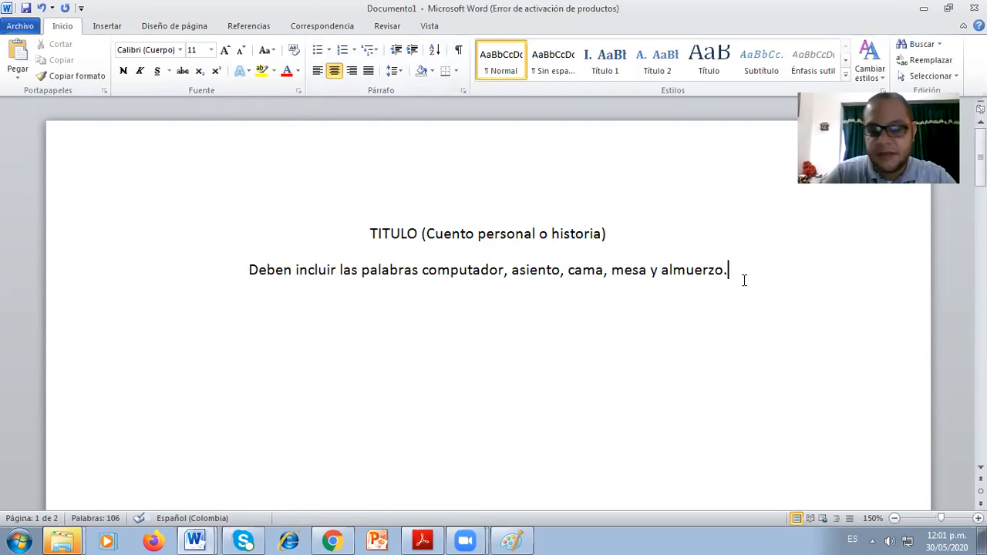
Append "(esas palabras las van a cambiar de color)" to the required-words line and point out the listed words.
text((esas palabras las van a cambai)
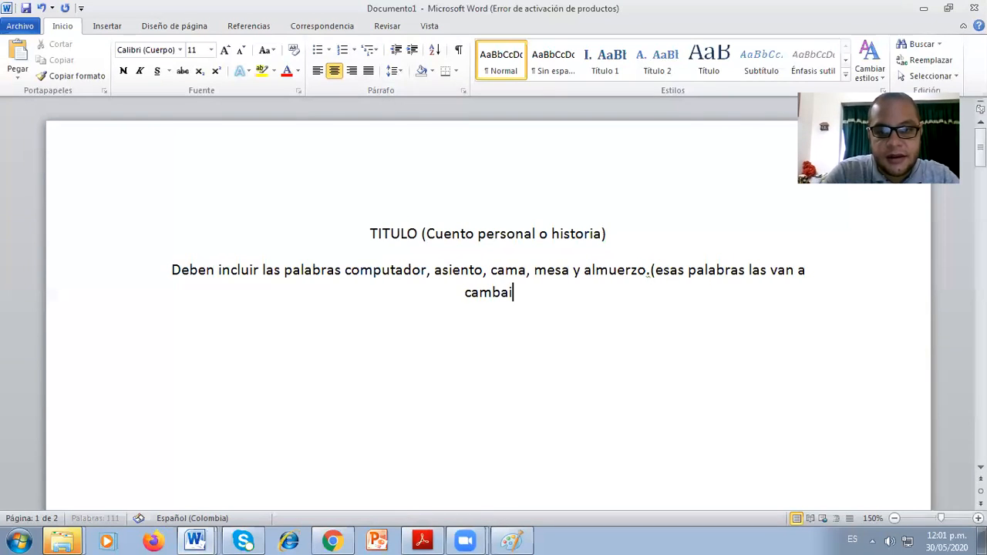
key(BackSpace)
key(BackSpace)
text(iar de)
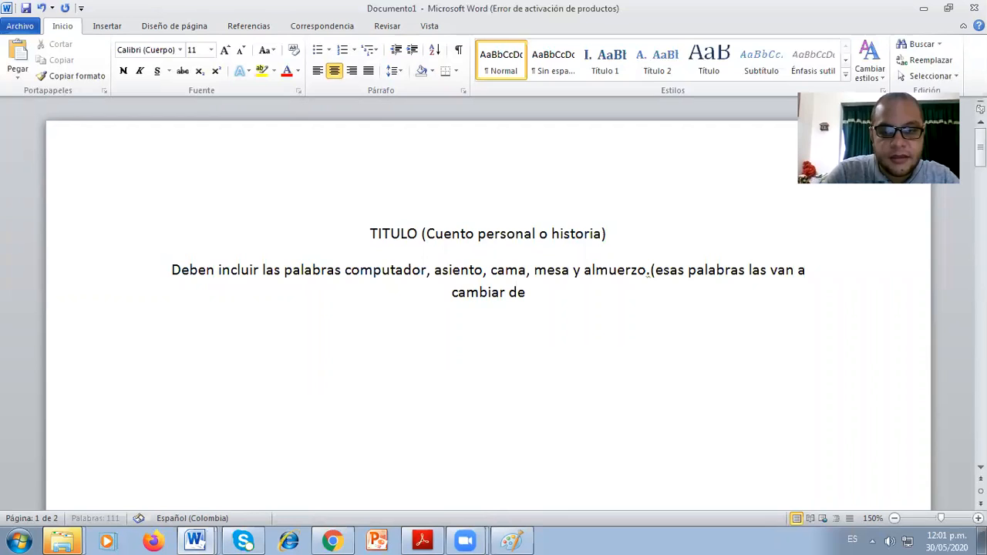
text( color))
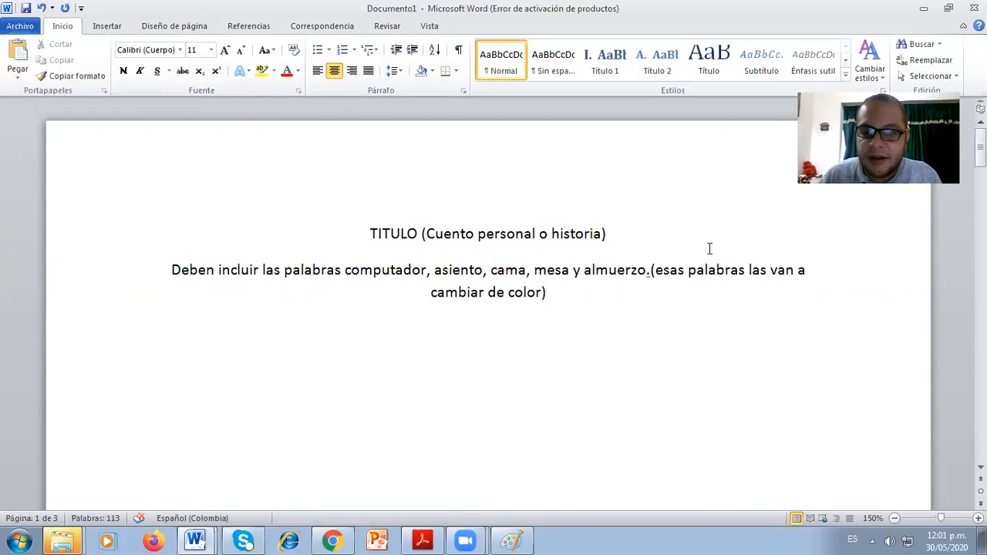
click(461, 270)
click(510, 269)
click(566, 271)
click(636, 269)
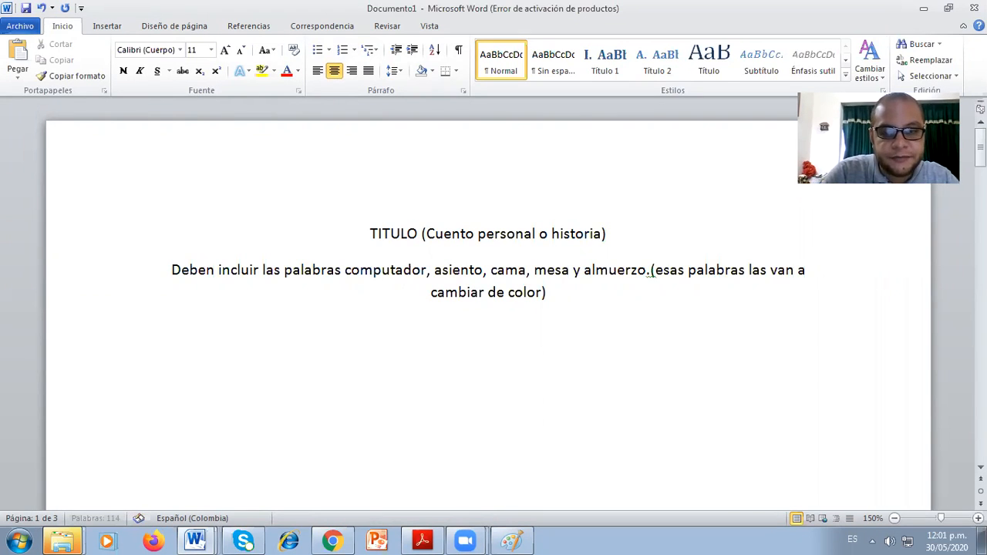
Add the lines "Titulo arial 14 de letra" and "Texto justificado y con arial 12" below the required-words paragraph.
text(Titulo arial)
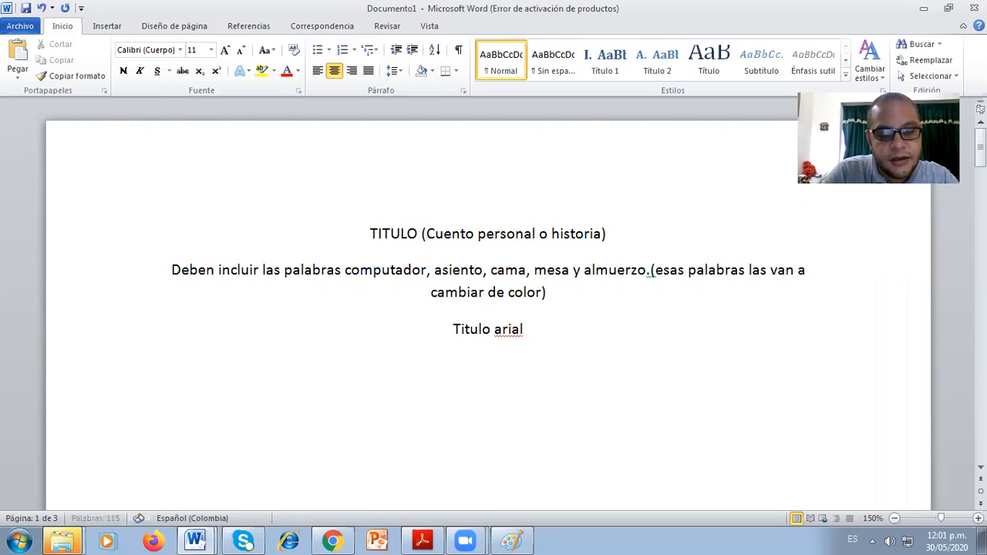
text( 14 de letra)
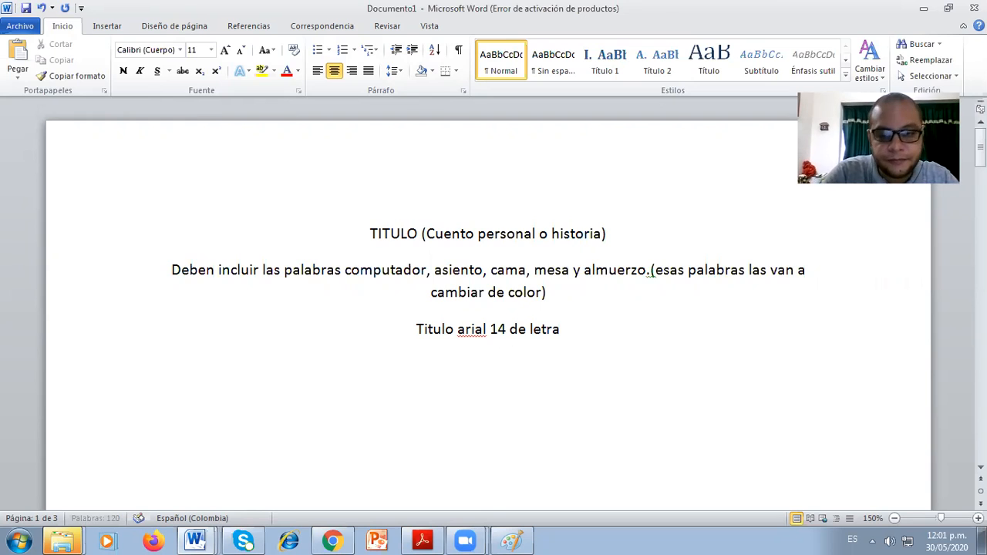
key(Return)
text(Texto justificado y con)
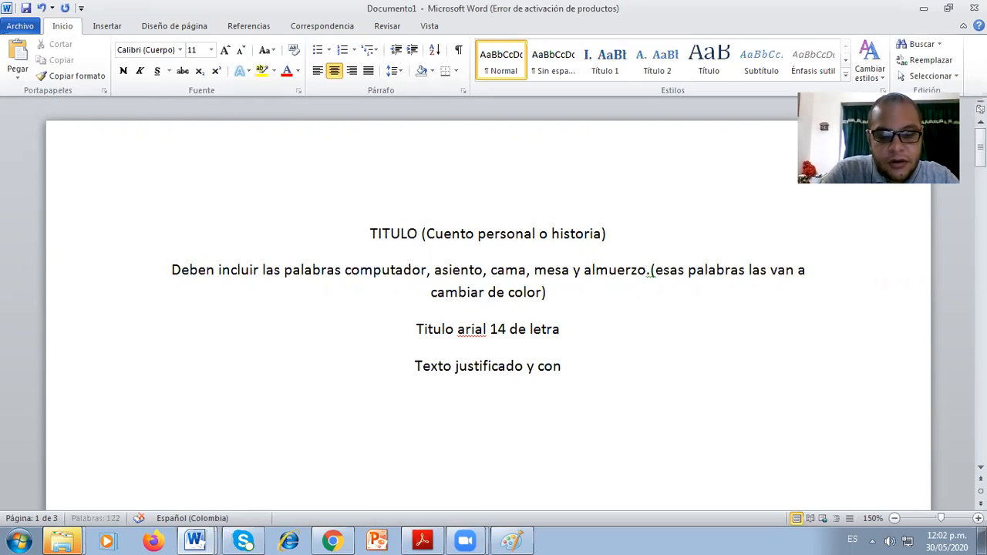
text( arial 12)
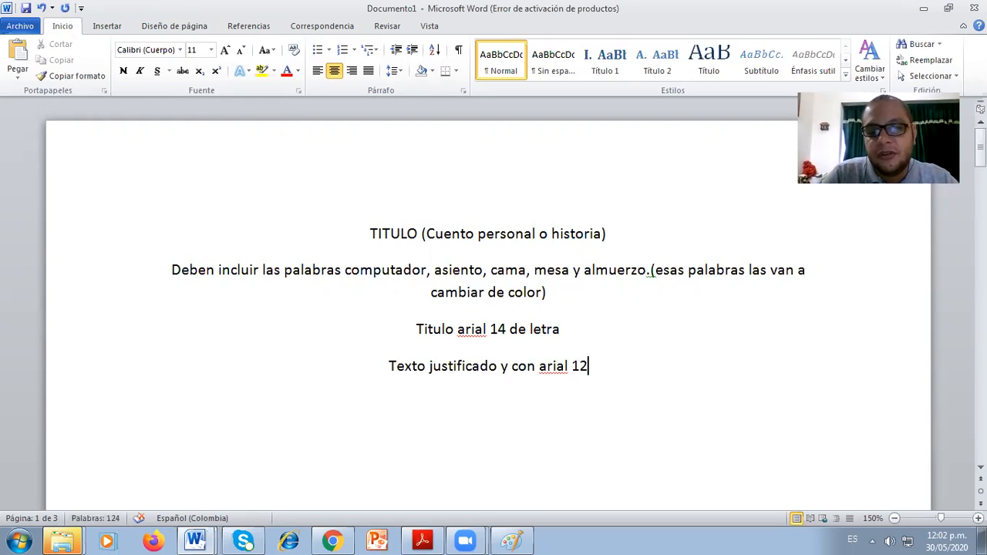
Append "y con negrilla" to the title format line and end the text format line with a period.
click(605, 333)
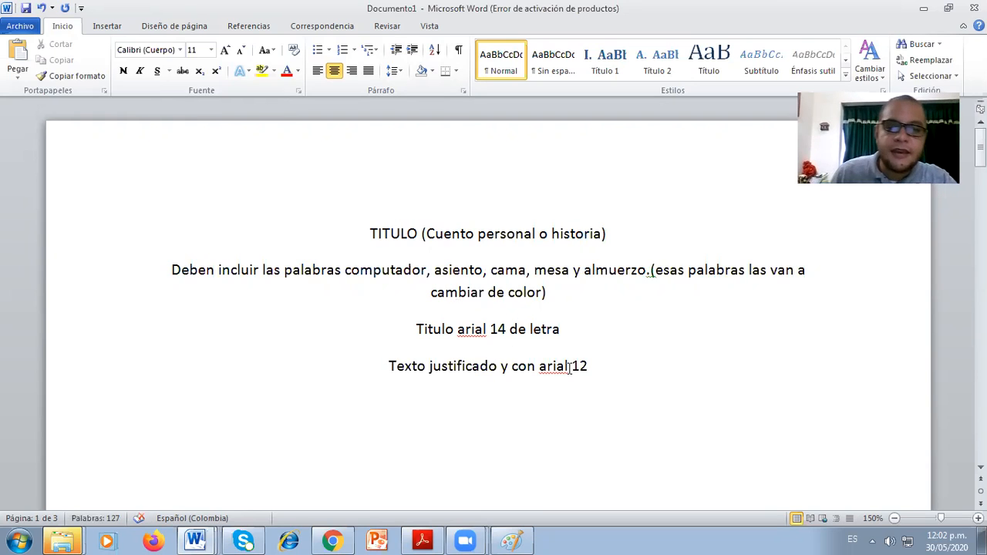
text(y con negrilla)
click(601, 373)
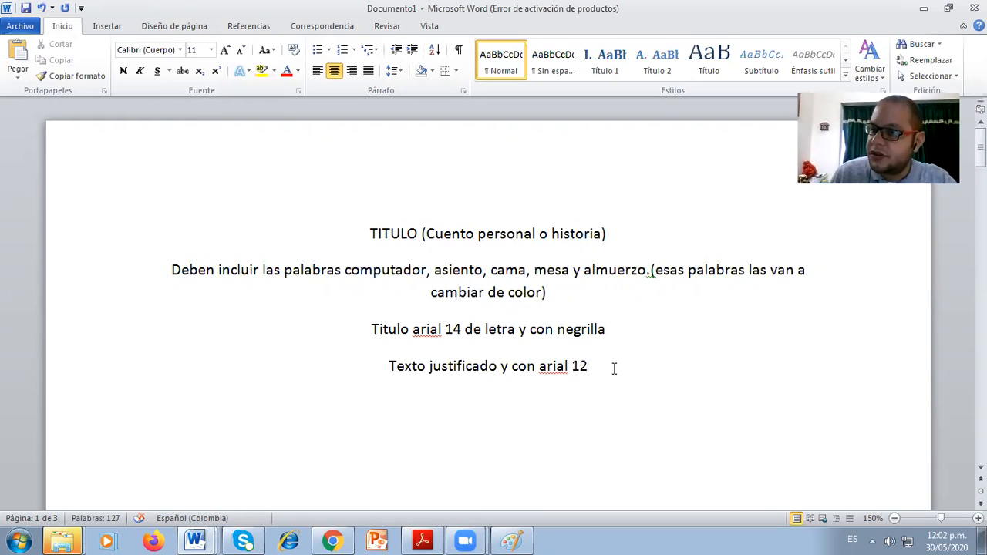
text(.)
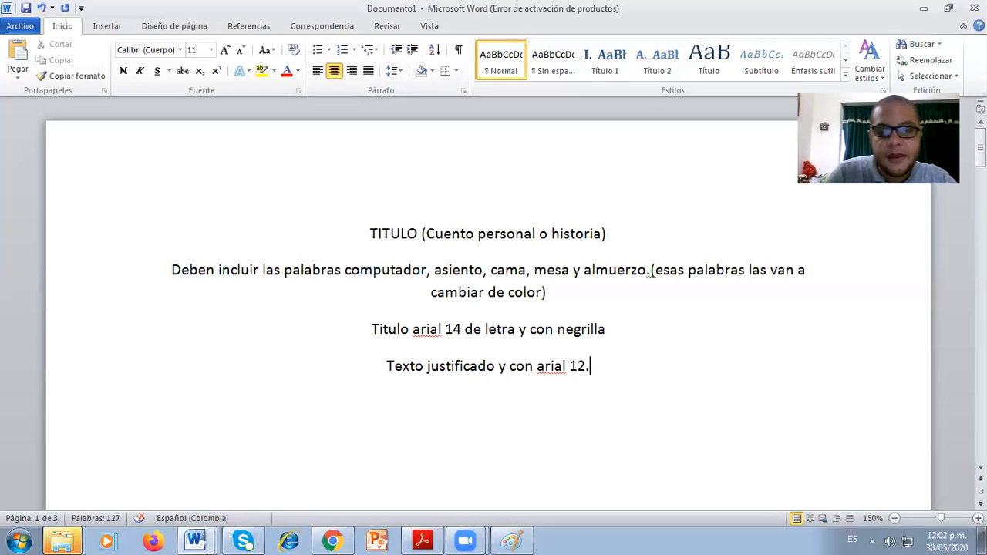
Add the line "Máximo una pagina" below the text format instruction.
key(Return)
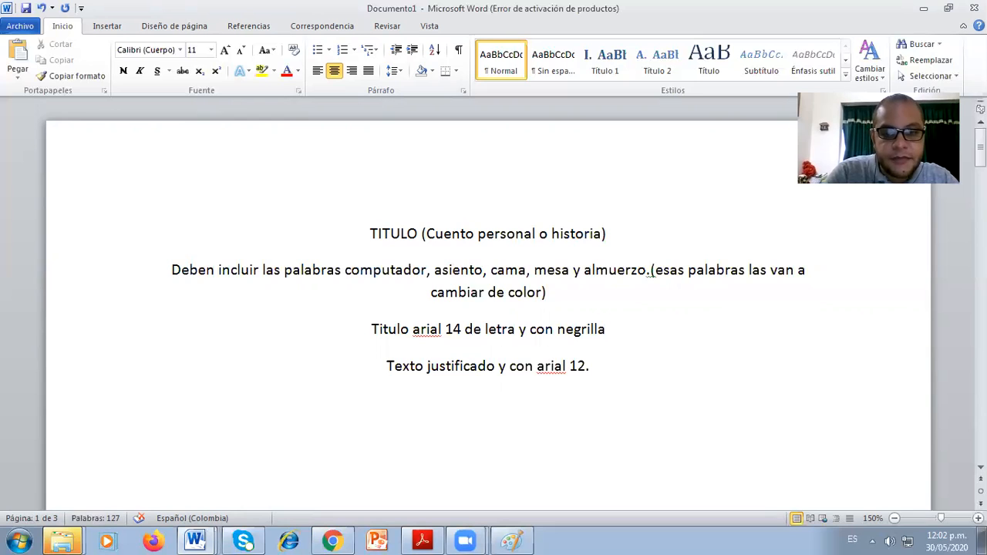
text(Máximo una pag)
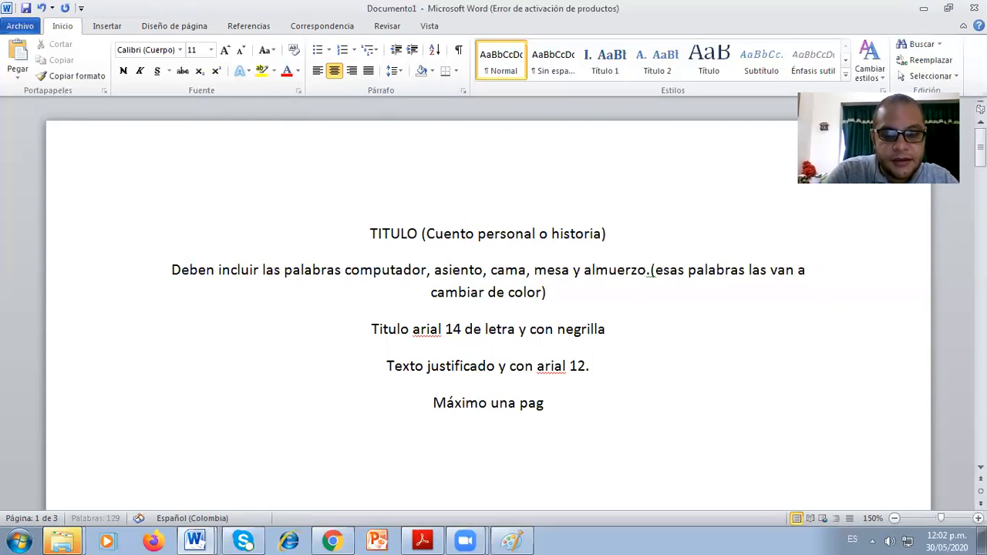
text(ina)
Review the length of the first page and the story assignment's instructions from title to page limit.
scroll(613, 322, down, 5)
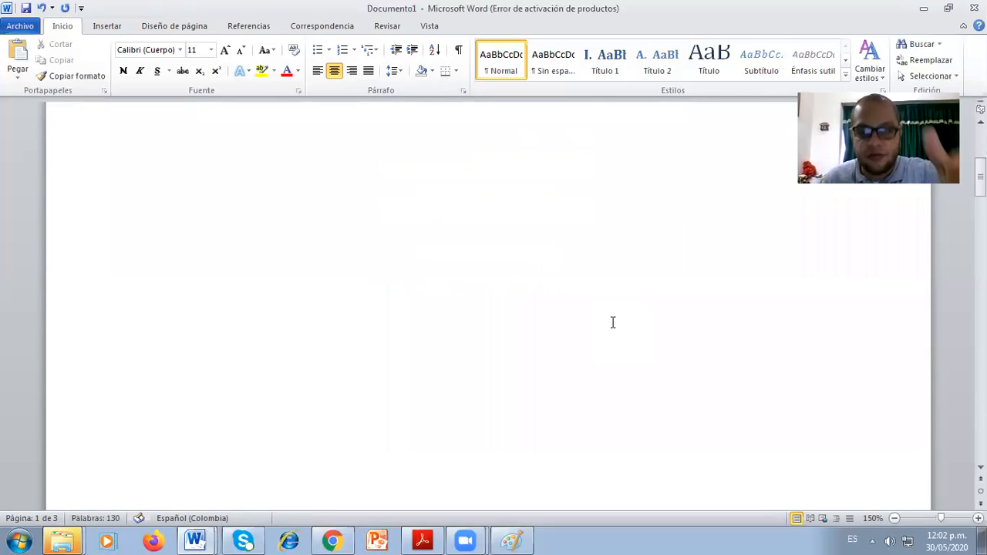
scroll(613, 322, down, 5)
scroll(614, 322, up, 10)
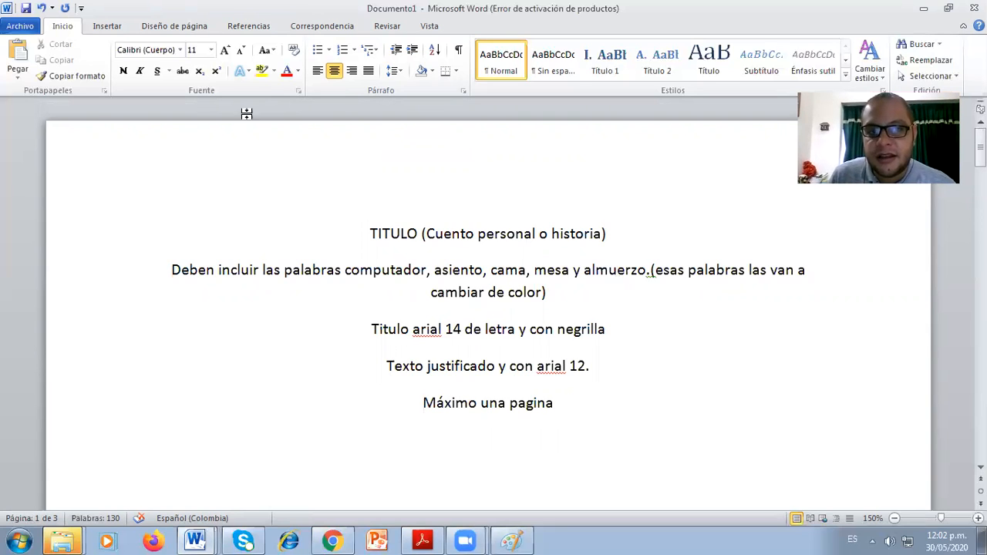
scroll(646, 302, down, 1)
scroll(648, 305, down, 1)
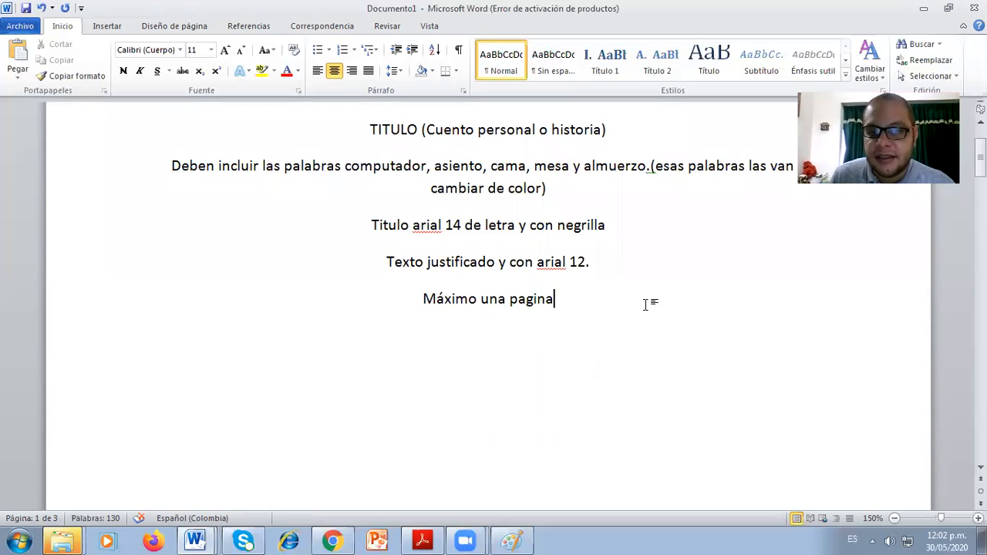
scroll(646, 302, up, 2)
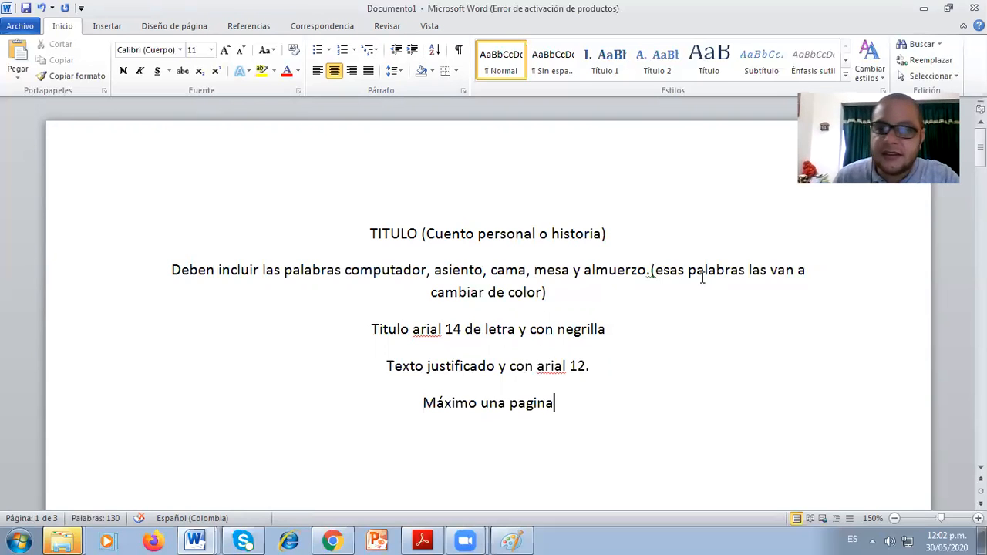
scroll(701, 281, down, 1)
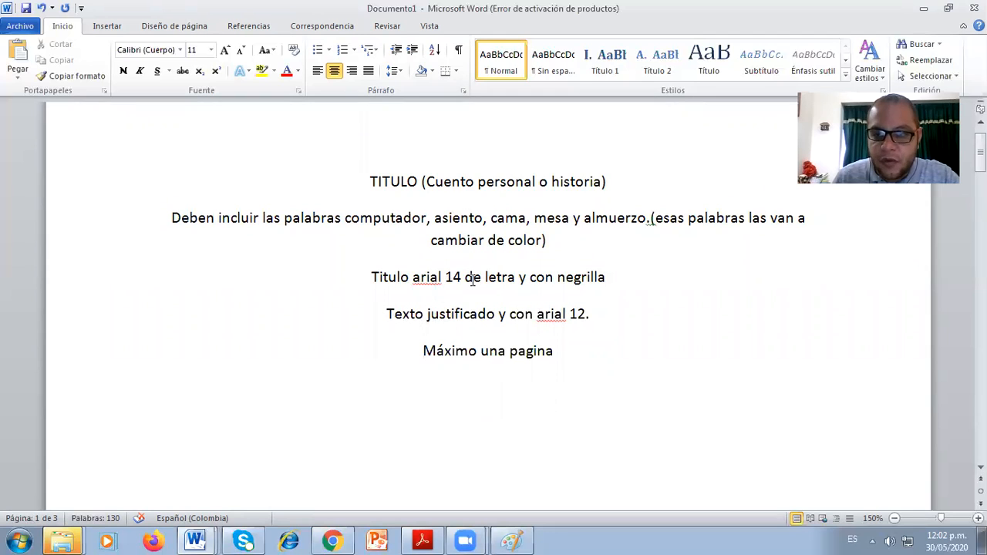
Adjust the blank lines and page break above "DISEÑO DE CARTAS" so the heading starts at the top of page 2.
scroll(473, 273, down, 20)
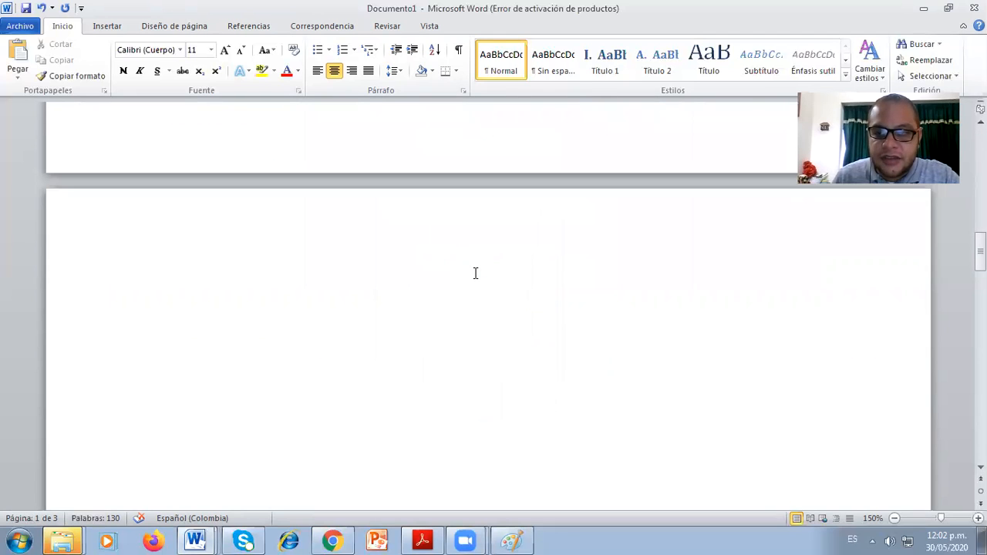
scroll(475, 274, up, 2)
click(524, 305)
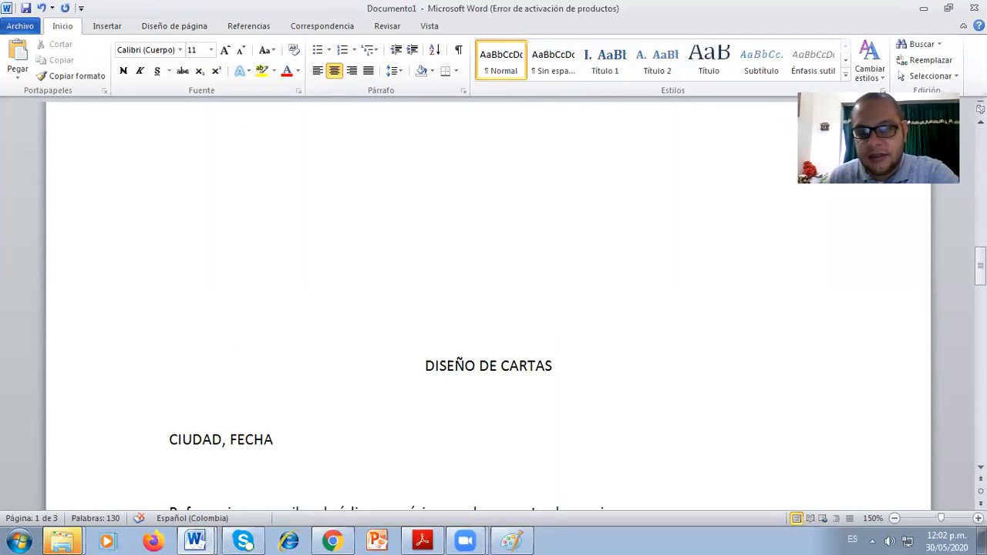
key(ctrl+Return)
key(BackSpace)
key(BackSpace)
key(BackSpace)
key(Return)
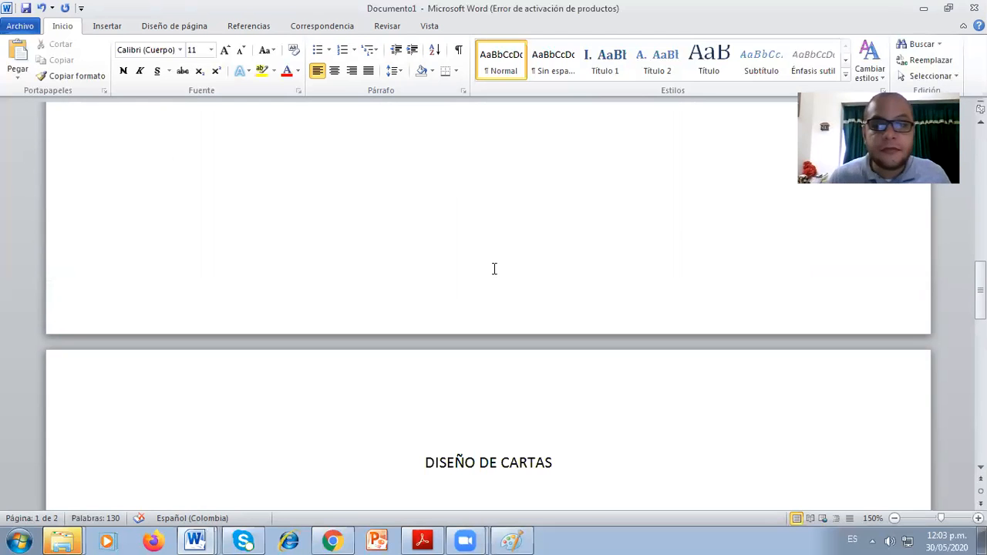
Add the example "(Invitacion a fiesta)" after "Asunto:" in the letter outline and justify that line.
scroll(493, 269, down, 3)
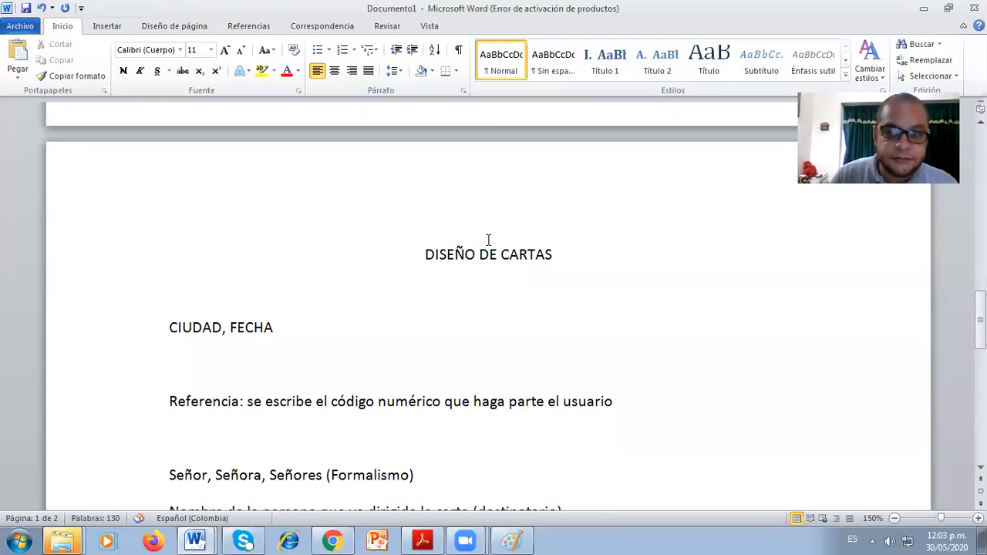
scroll(488, 223, down, 1)
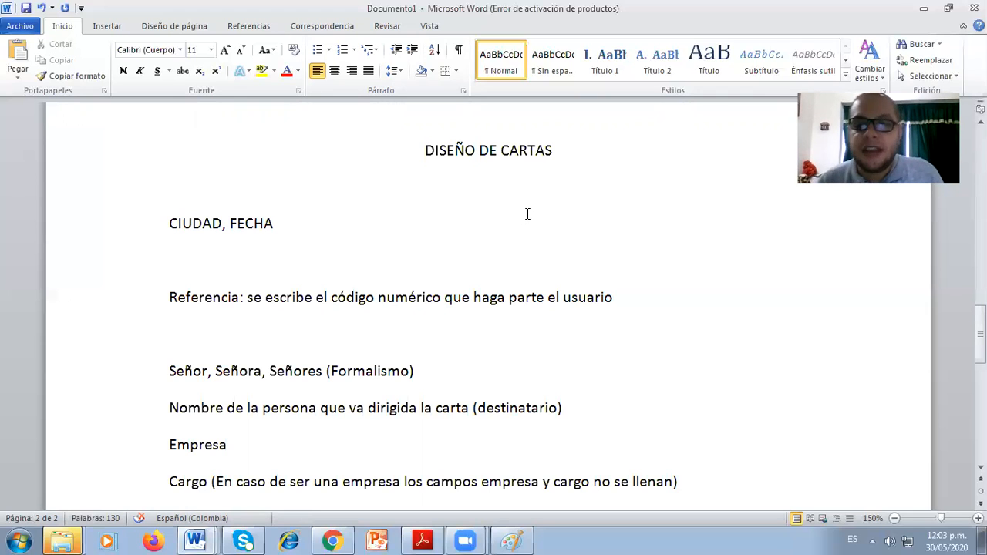
scroll(521, 213, down, 3)
click(233, 357)
text(()
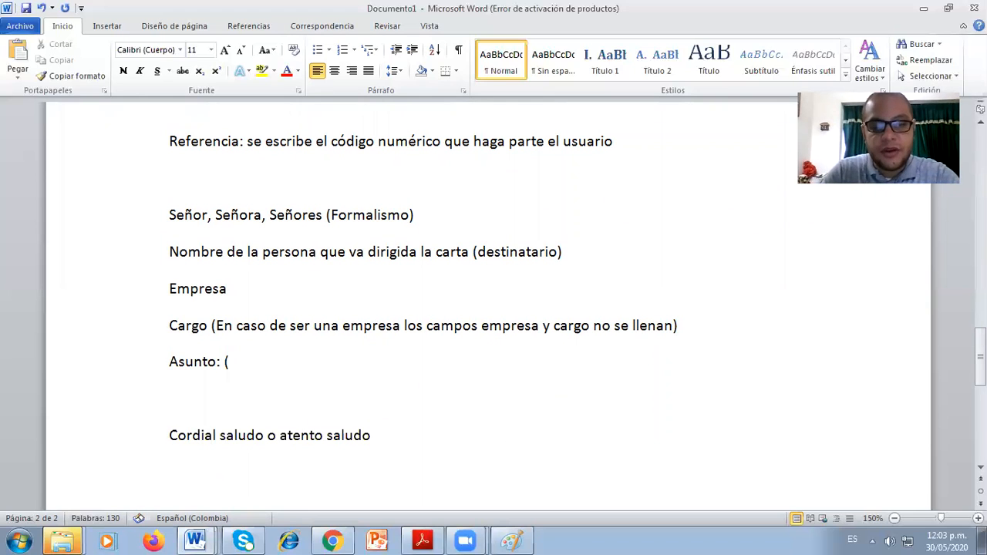
text(In)
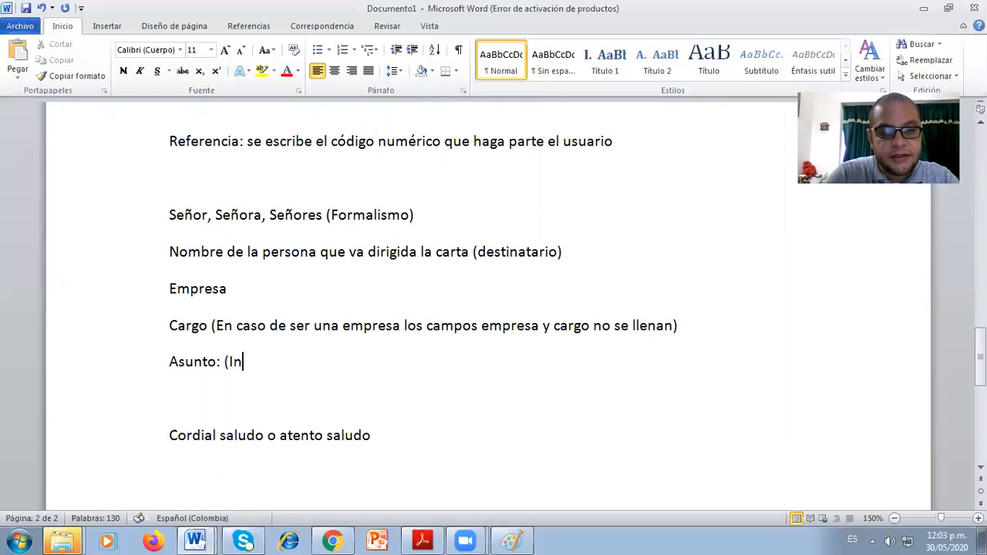
text(vitacion)
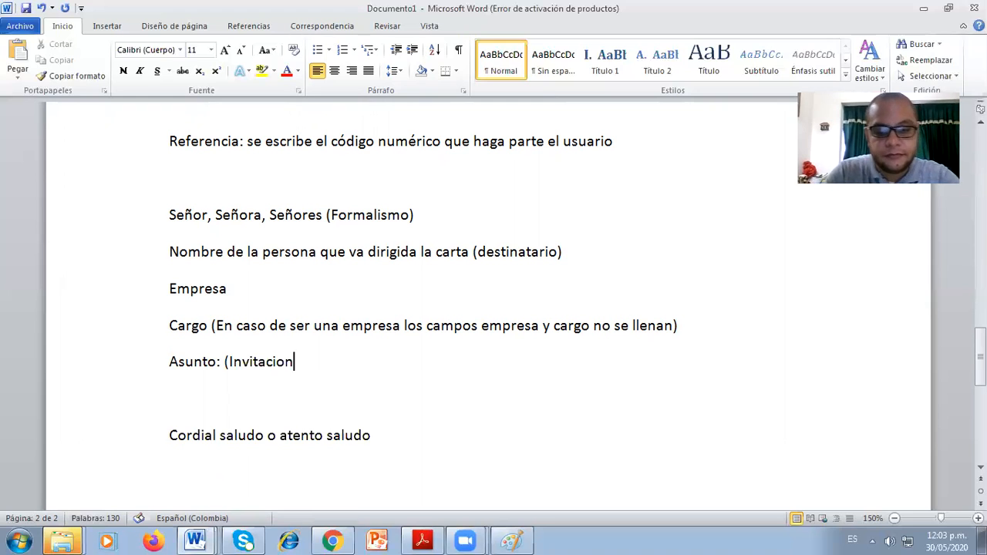
key(ctrl+j)
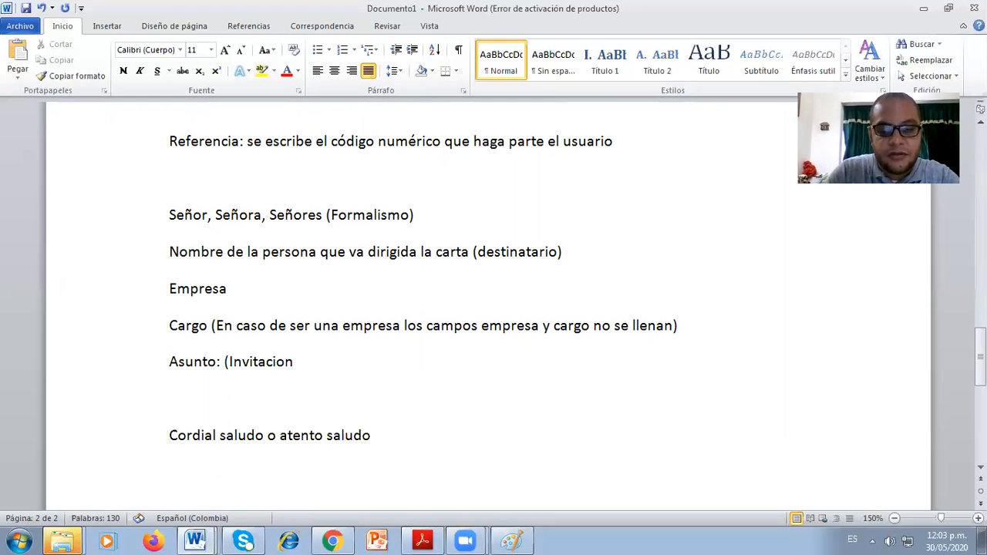
text(a fiesta))
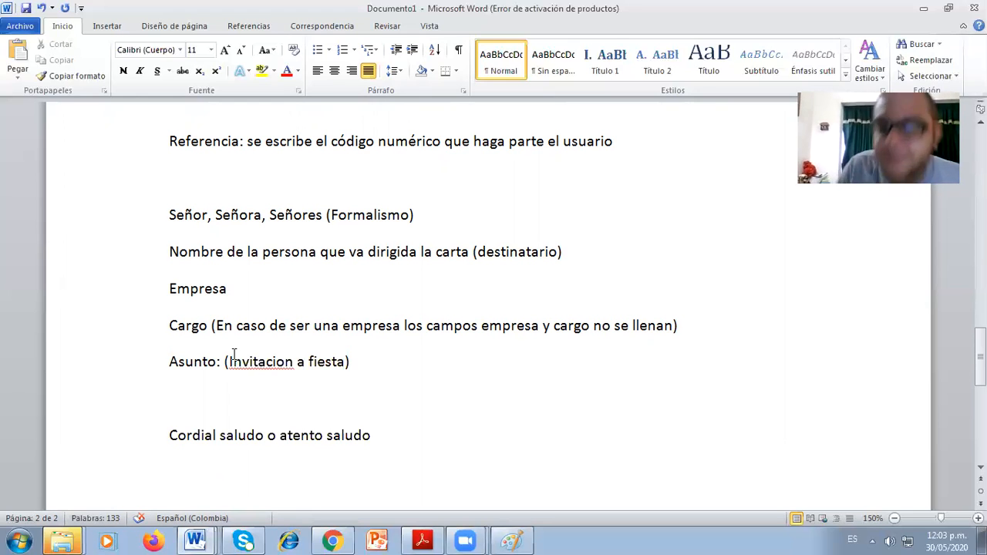
scroll(390, 209, up, 4)
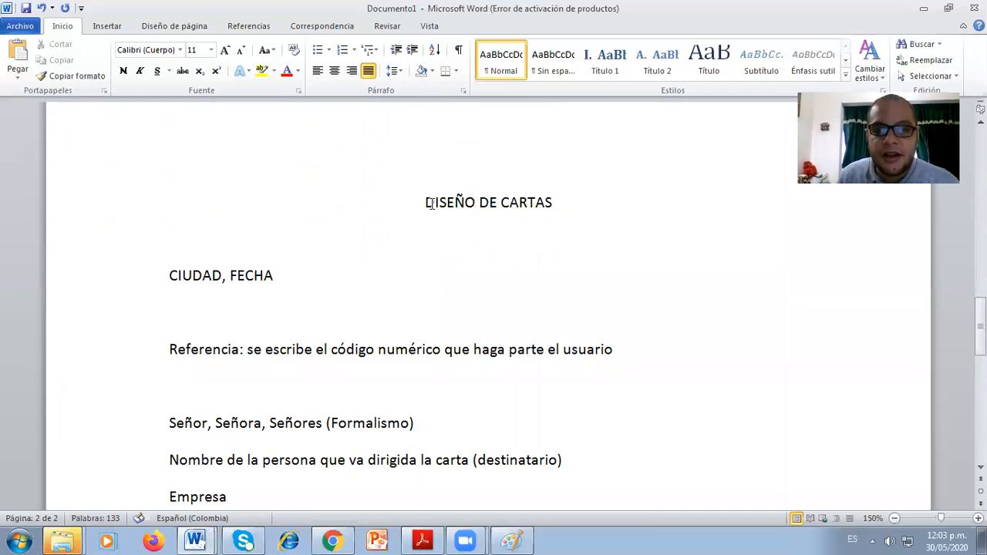
scroll(434, 204, down, 1)
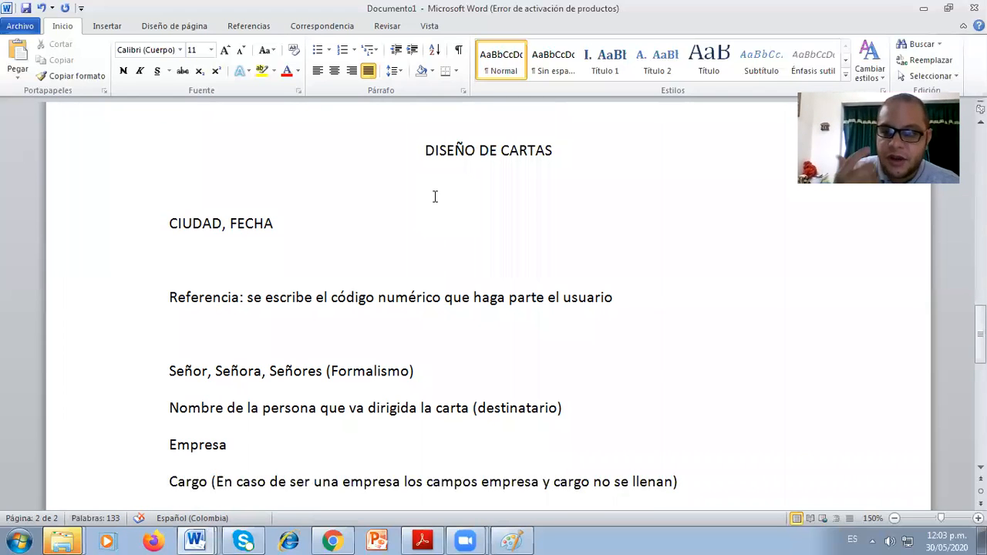